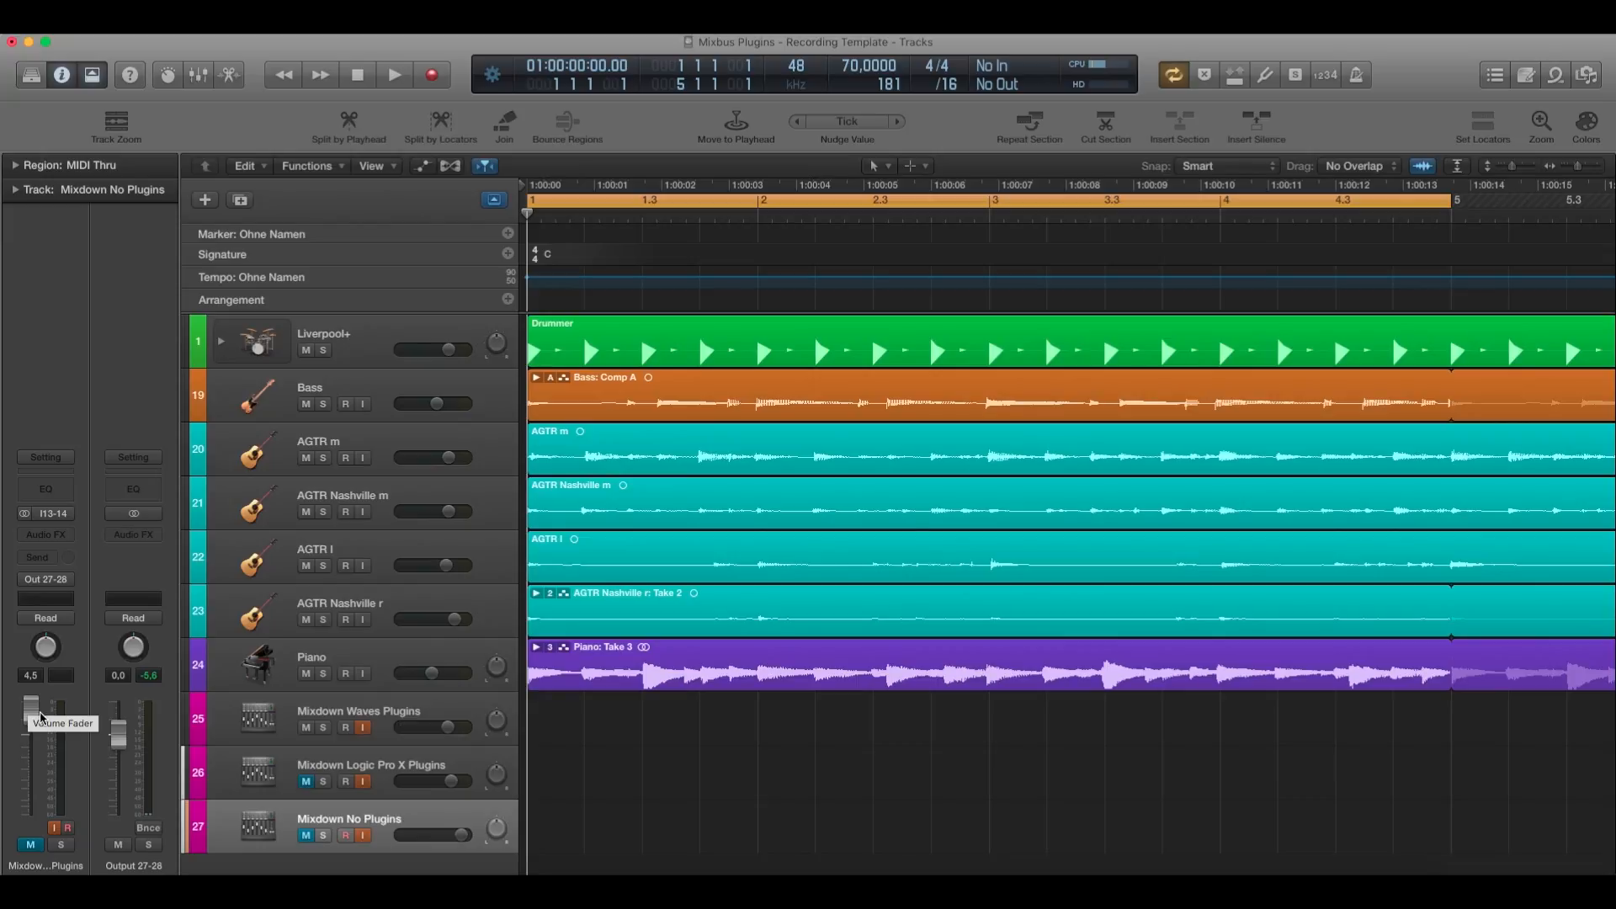
Select the Mixdown Waves Plugins track, inspect the drive setting in its NLS Channel plugin, and close the plugin.
{"action": "left_click", "coordinate": [406, 768]}
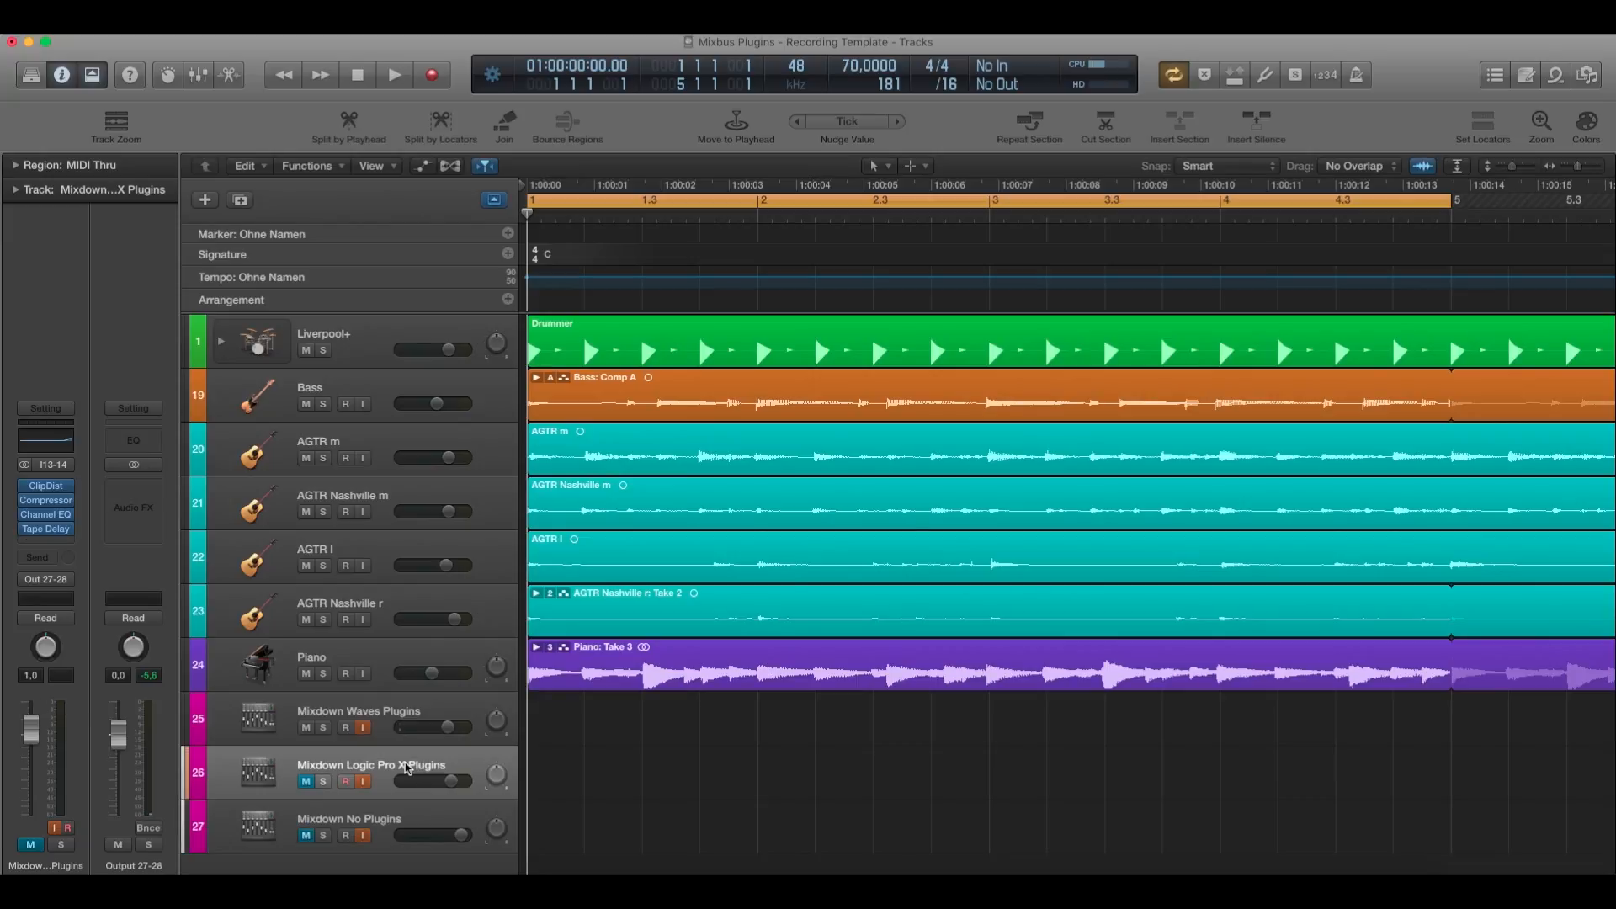
{"action": "left_click", "coordinate": [367, 714]}
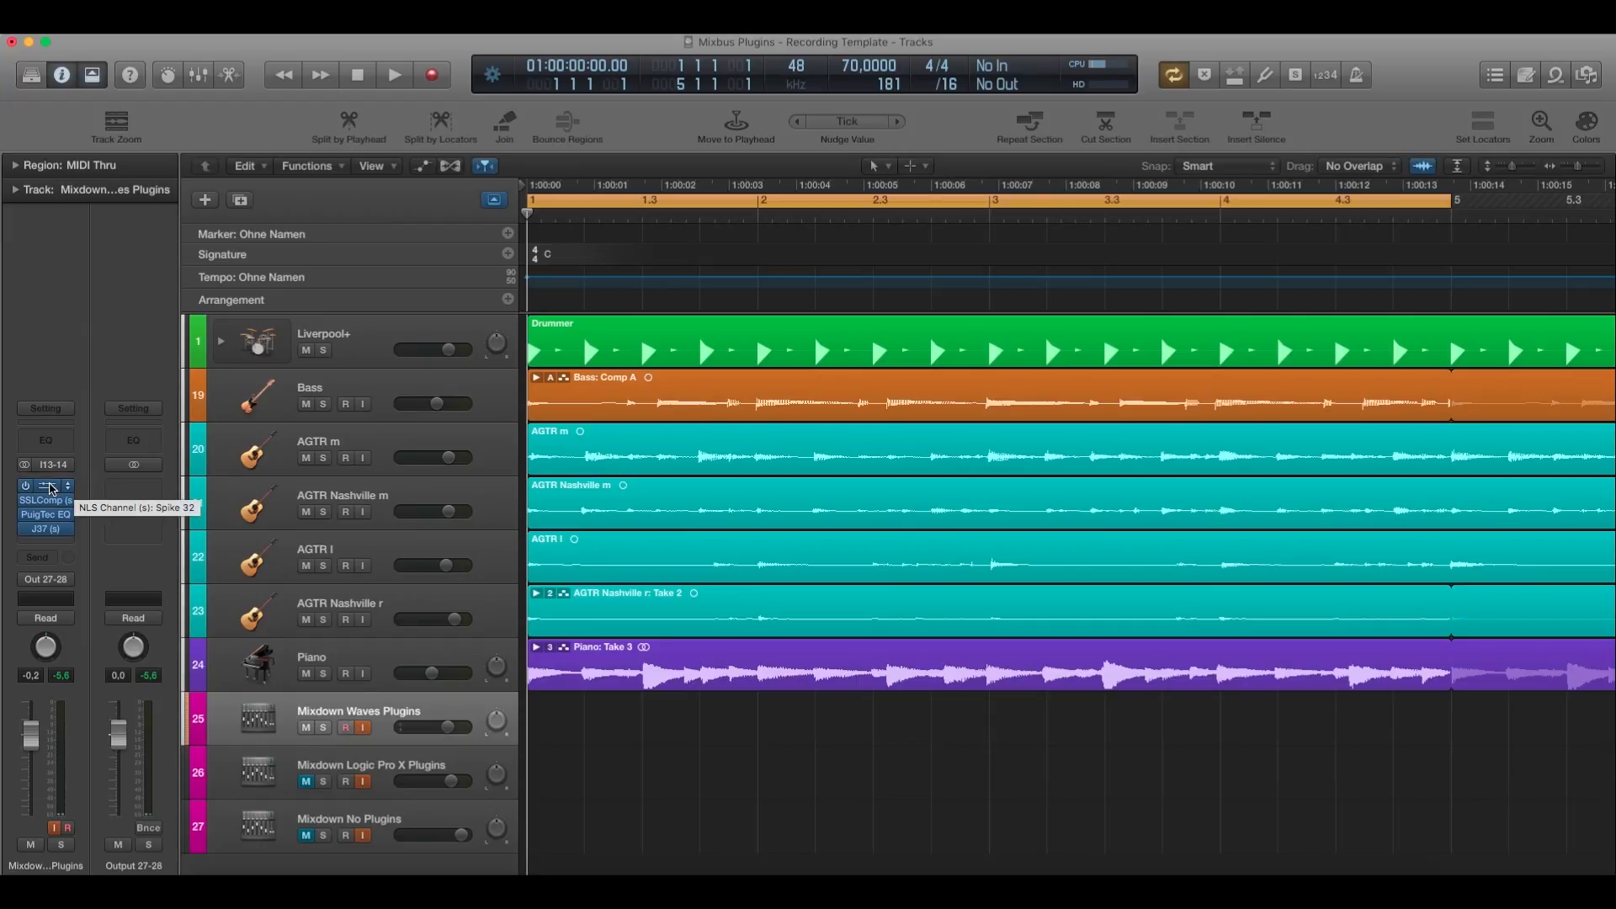
{"action": "left_click", "coordinate": [51, 489]}
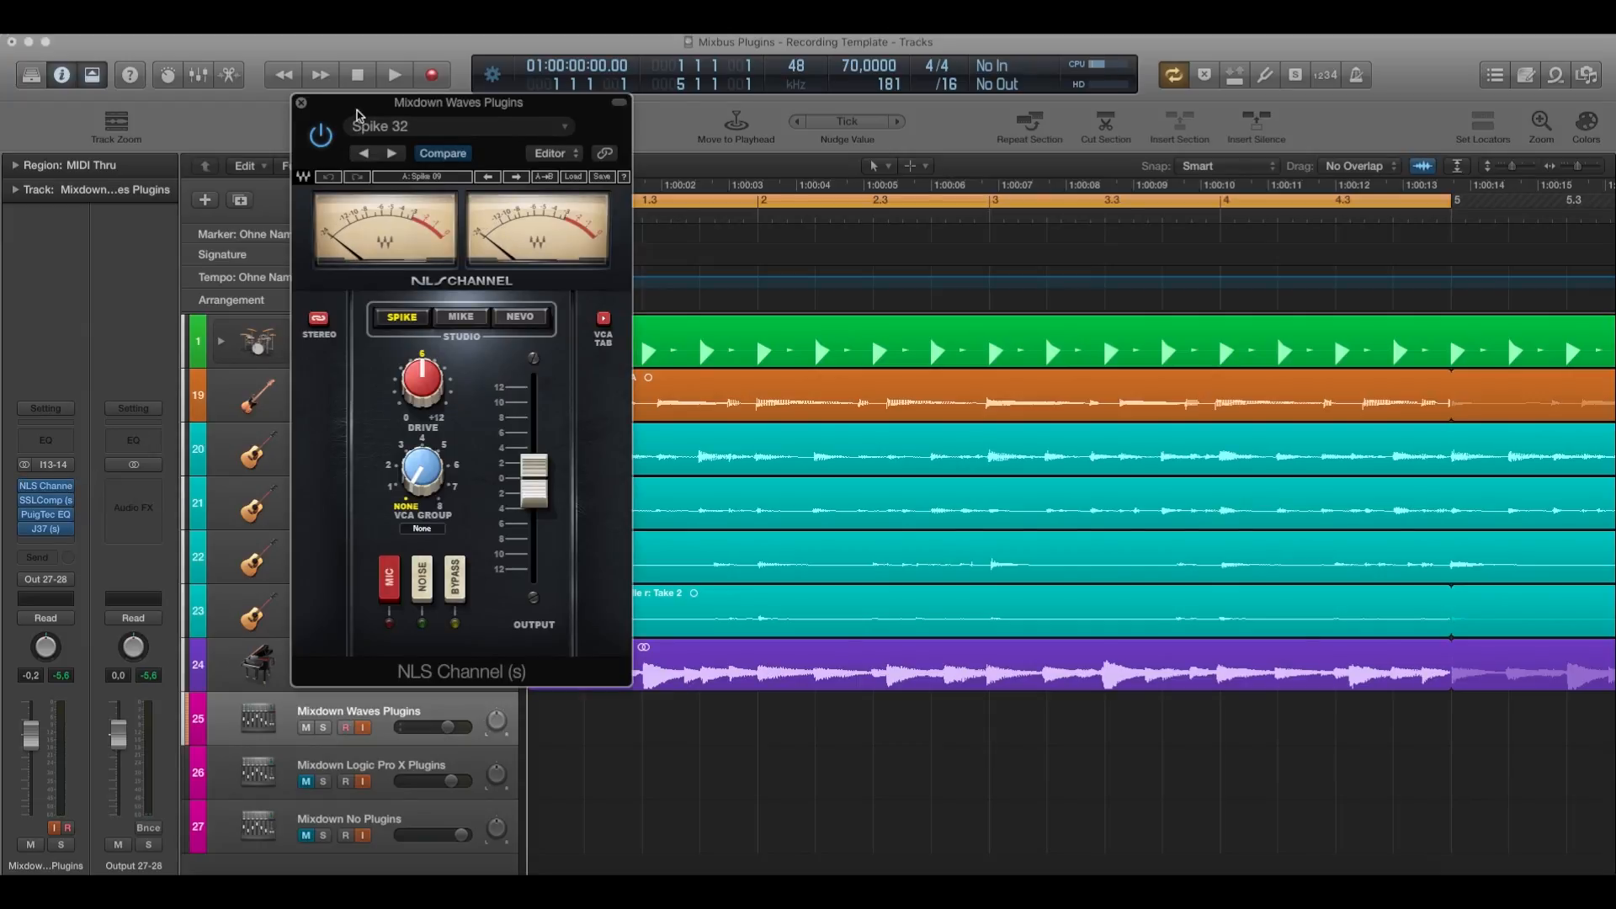
{"action": "left_click_drag", "start_coordinate": [362, 112], "coordinate": [597, 189]}
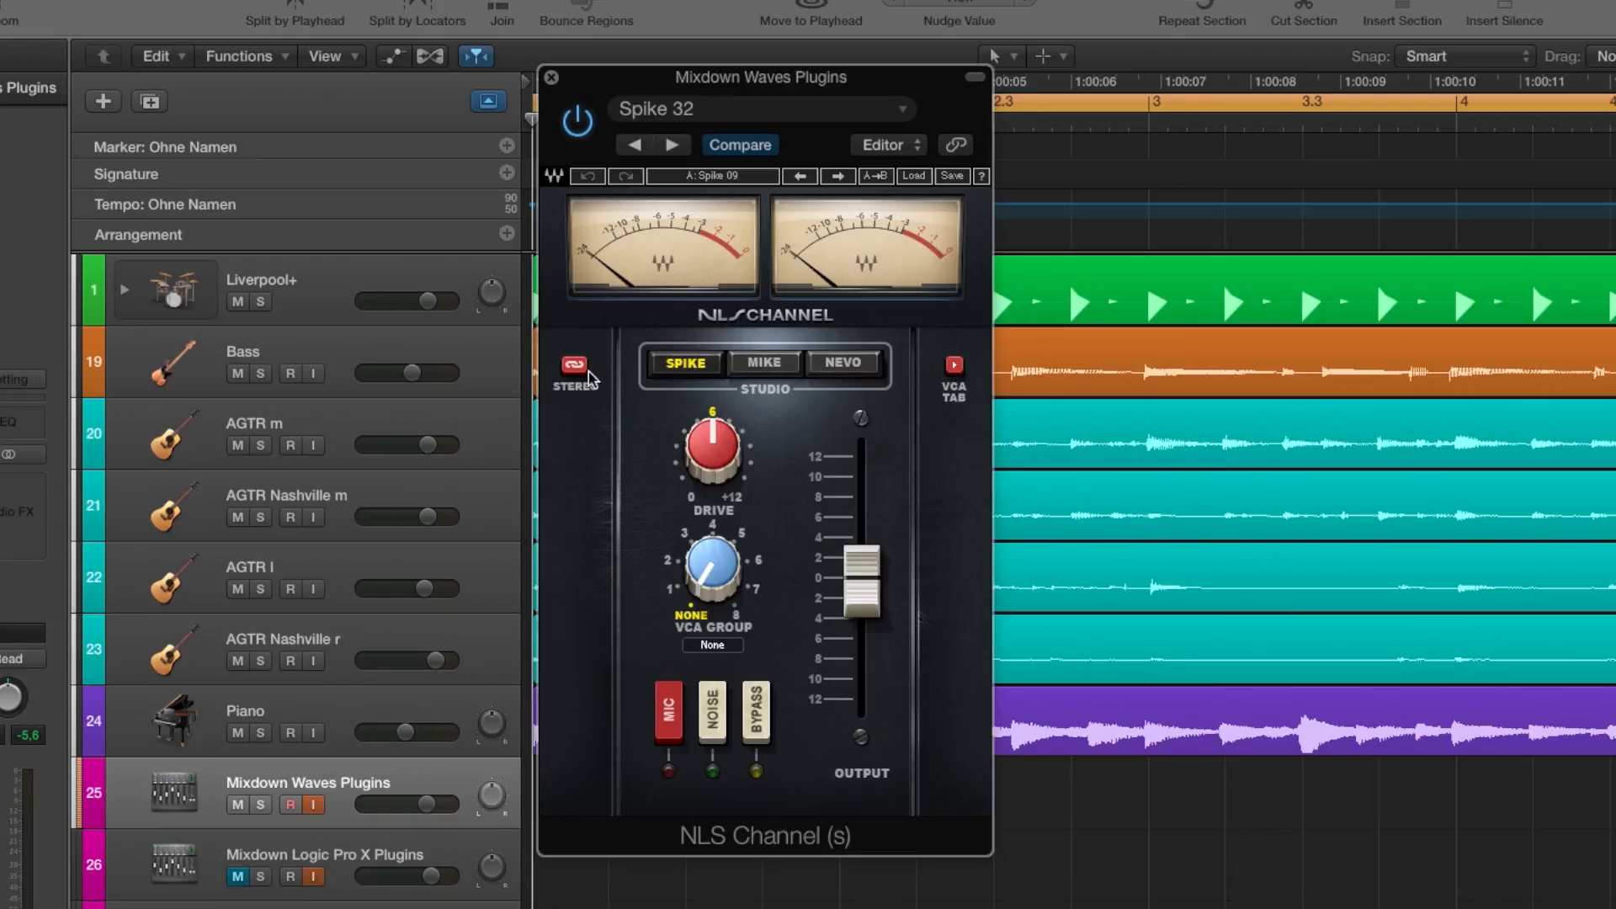
{"action": "mouse_move", "coordinate": [723, 447]}
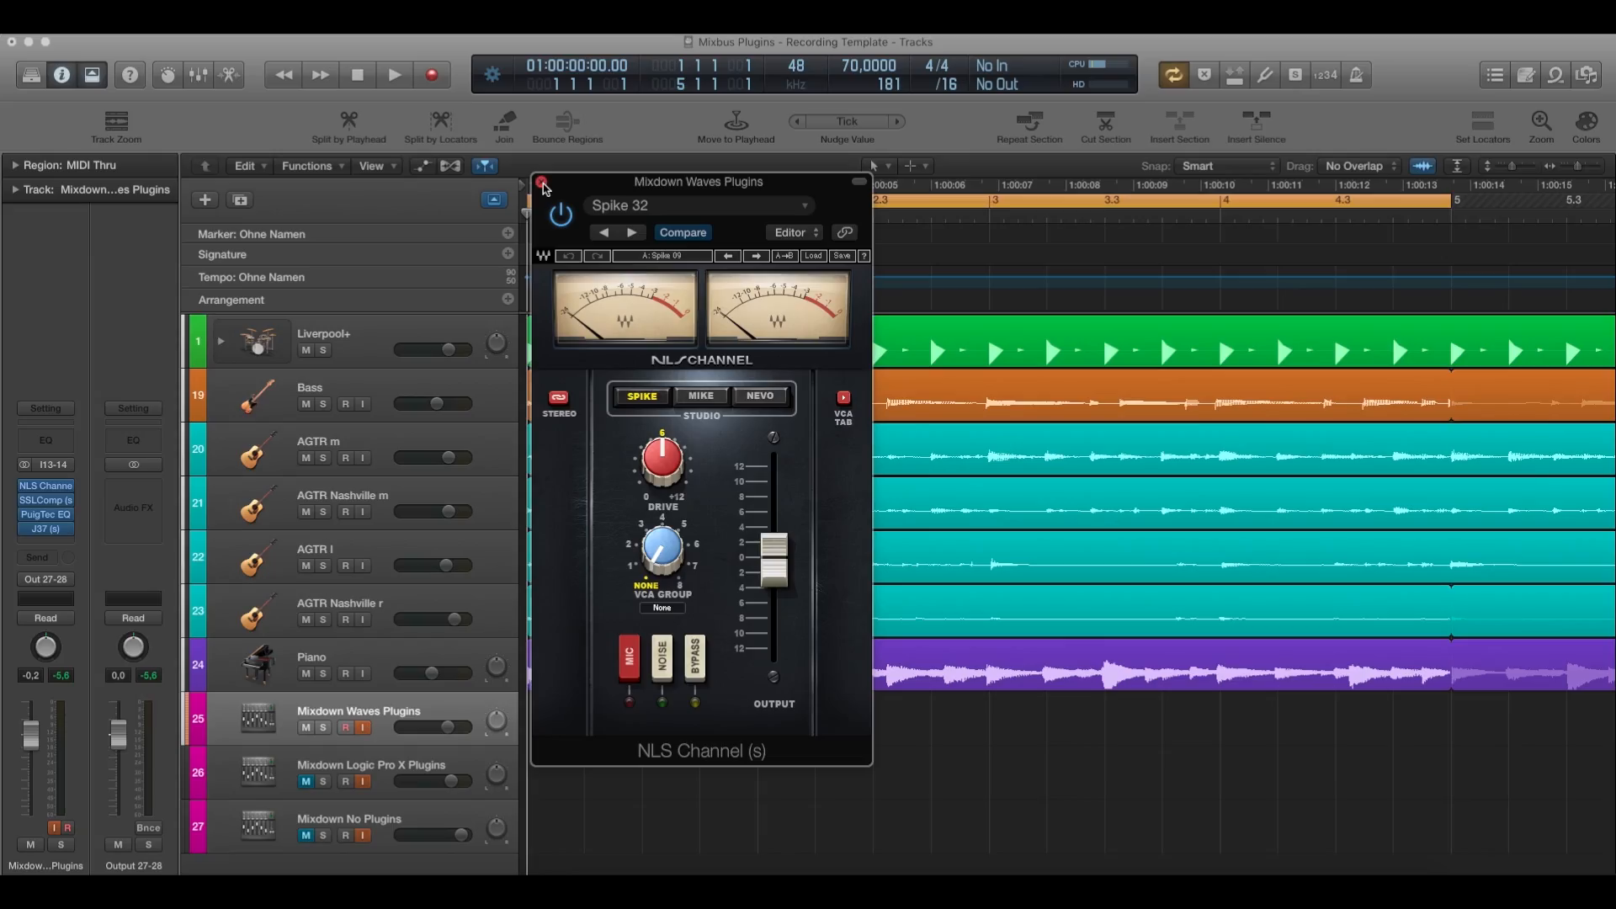
{"action": "left_click", "coordinate": [542, 183]}
Inspect the ratio, attack and release settings of the SSLComp plugin on the Mixdown Waves Plugins track, and close it.
{"action": "left_click", "coordinate": [45, 500]}
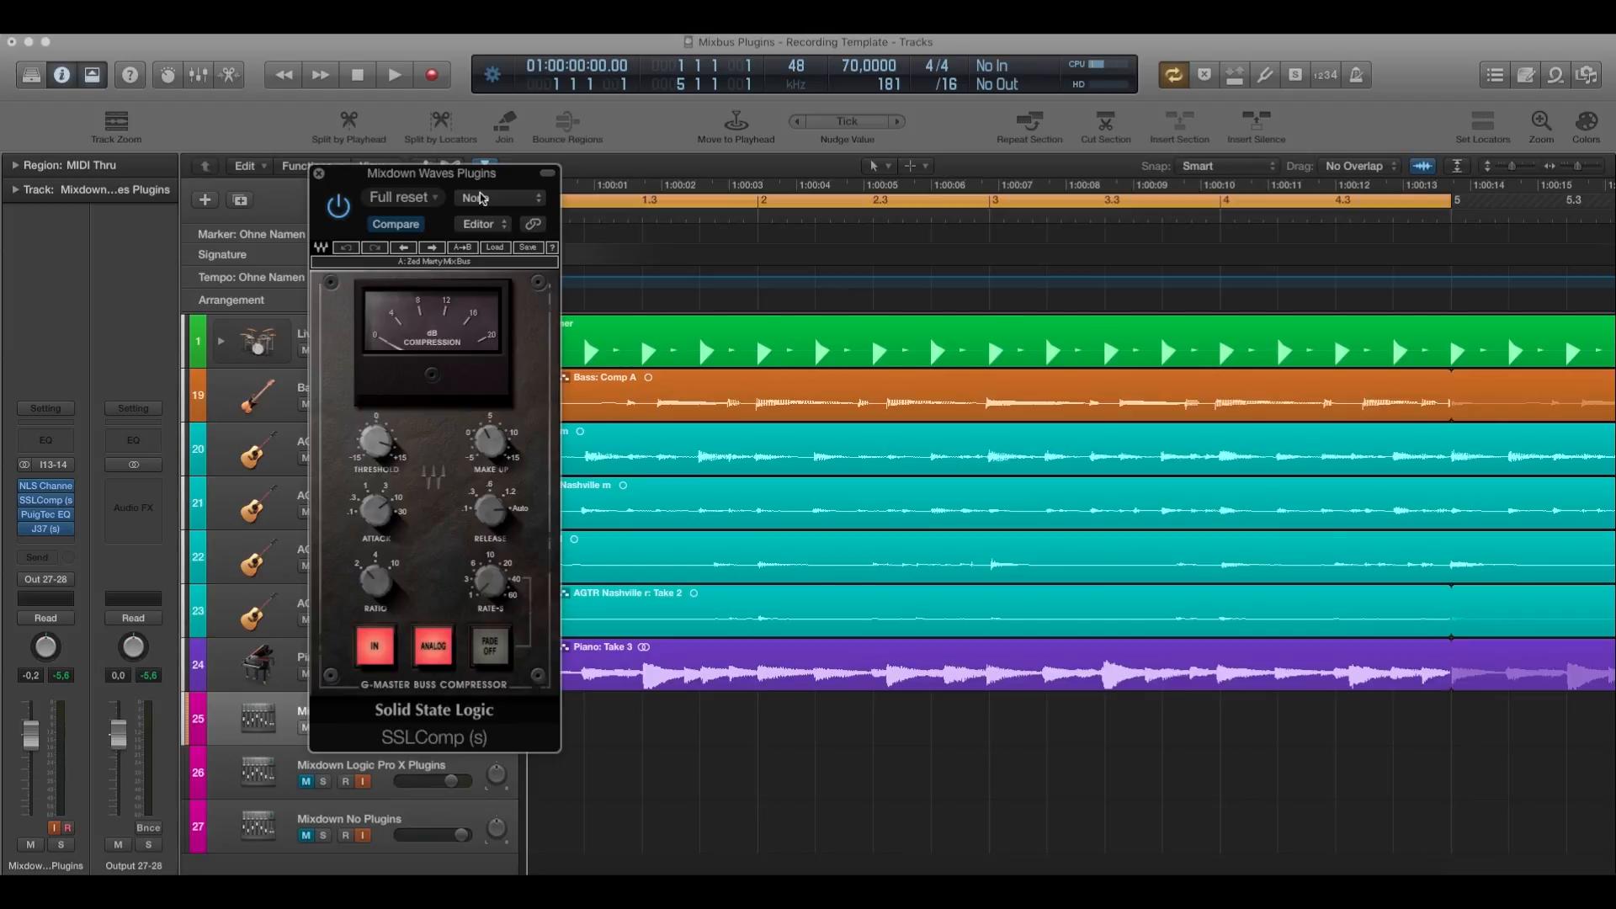
{"action": "left_click_drag", "start_coordinate": [436, 178], "coordinate": [653, 189]}
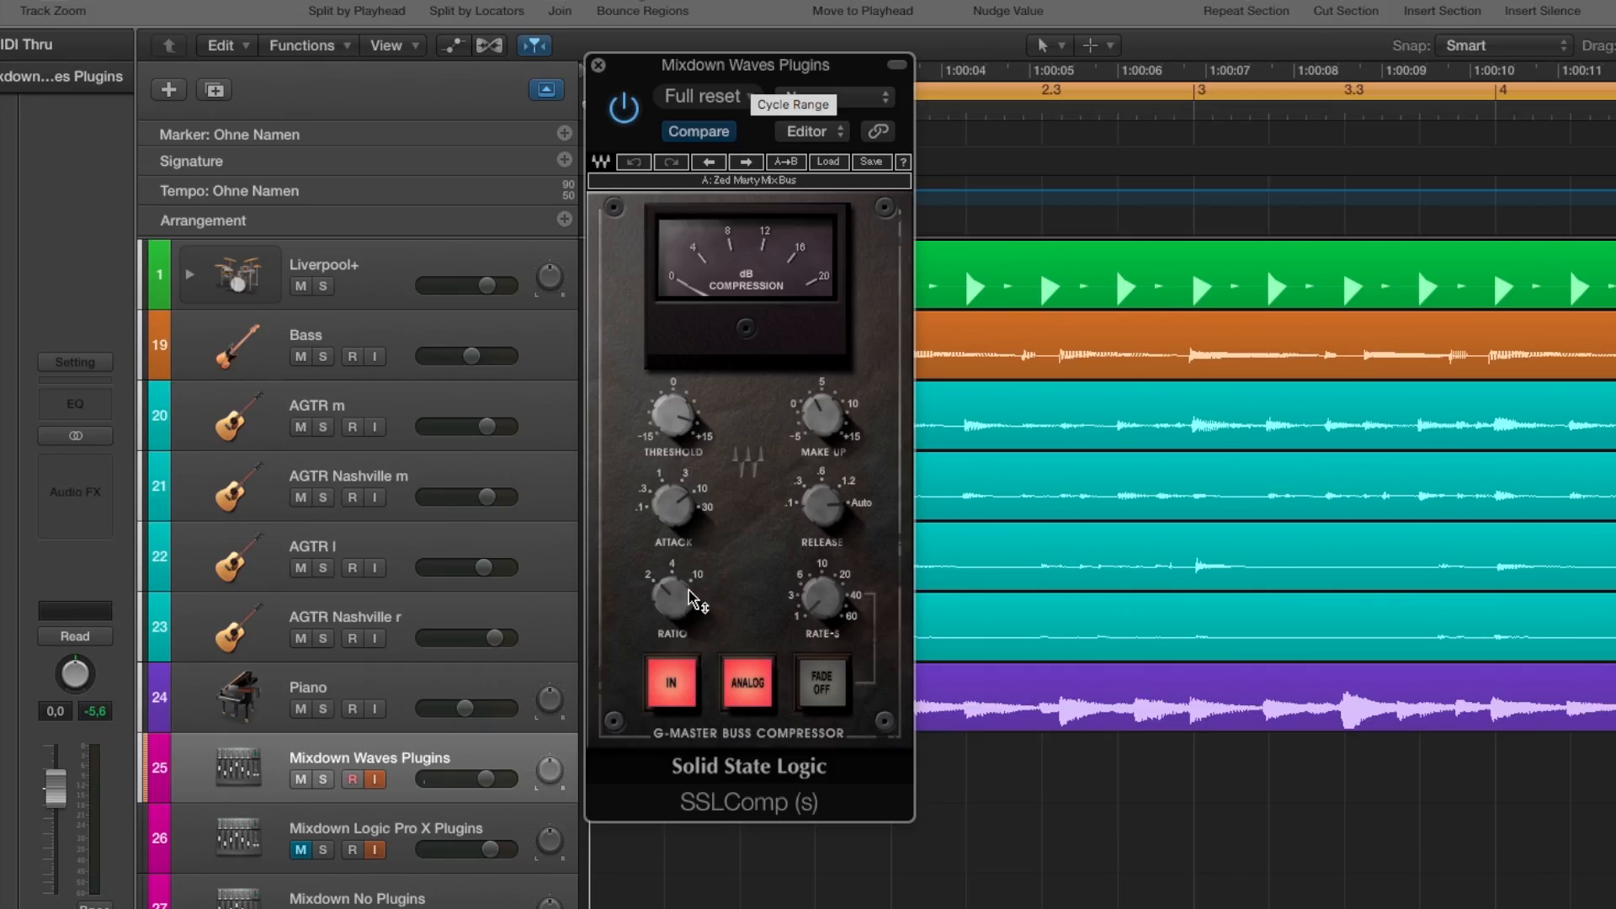
{"action": "mouse_move", "coordinate": [593, 591]}
{"action": "mouse_move", "coordinate": [699, 508]}
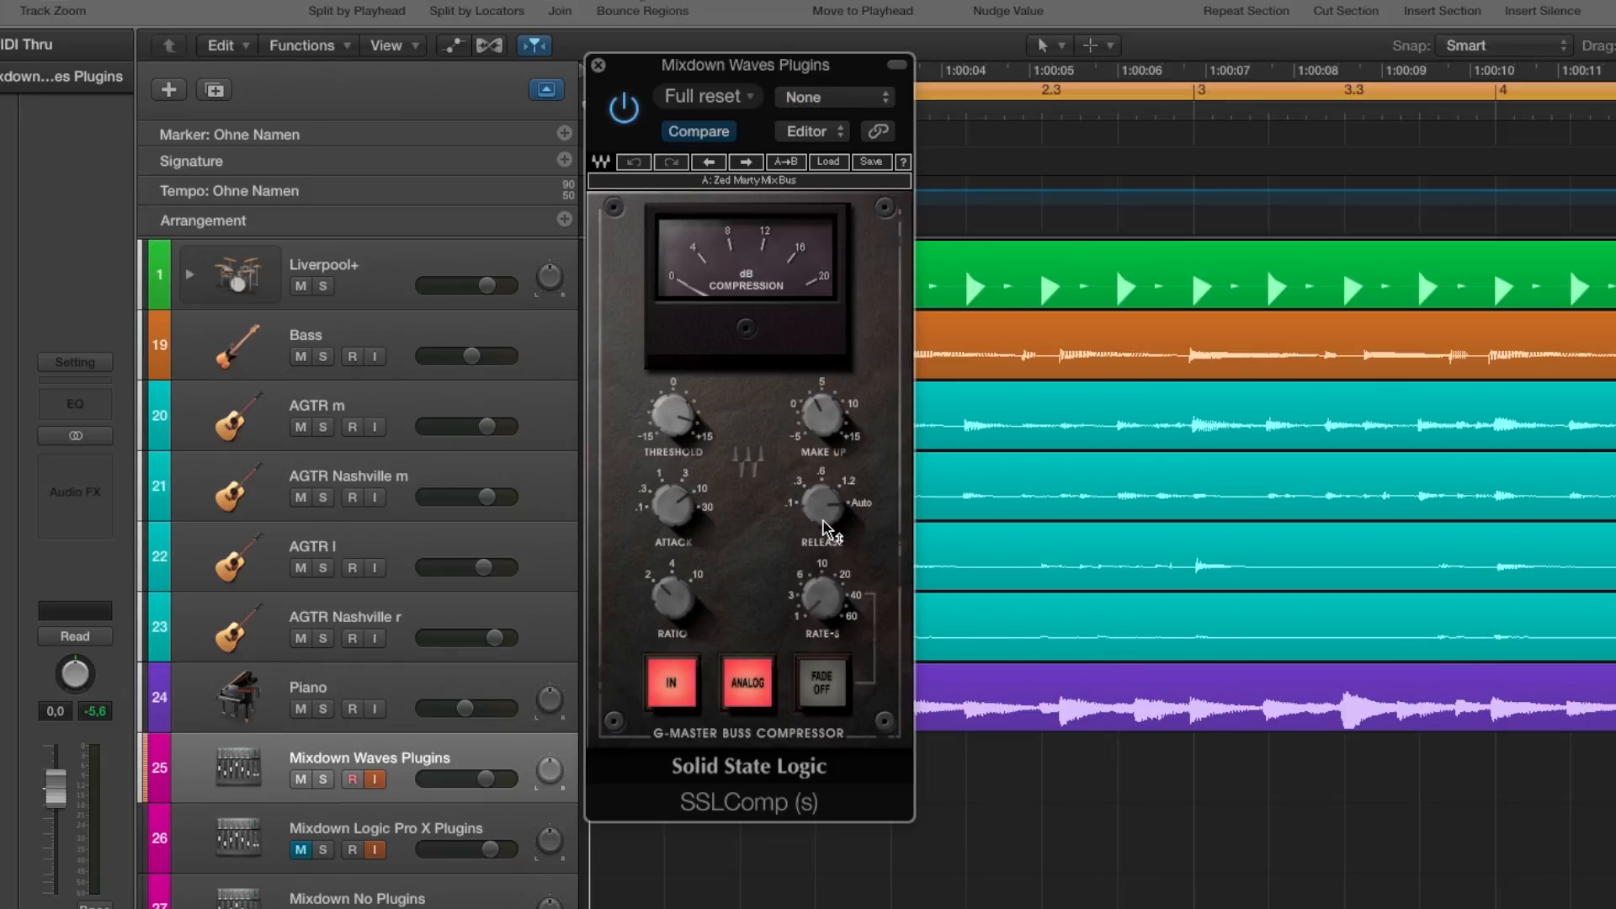
{"action": "mouse_move", "coordinate": [827, 528]}
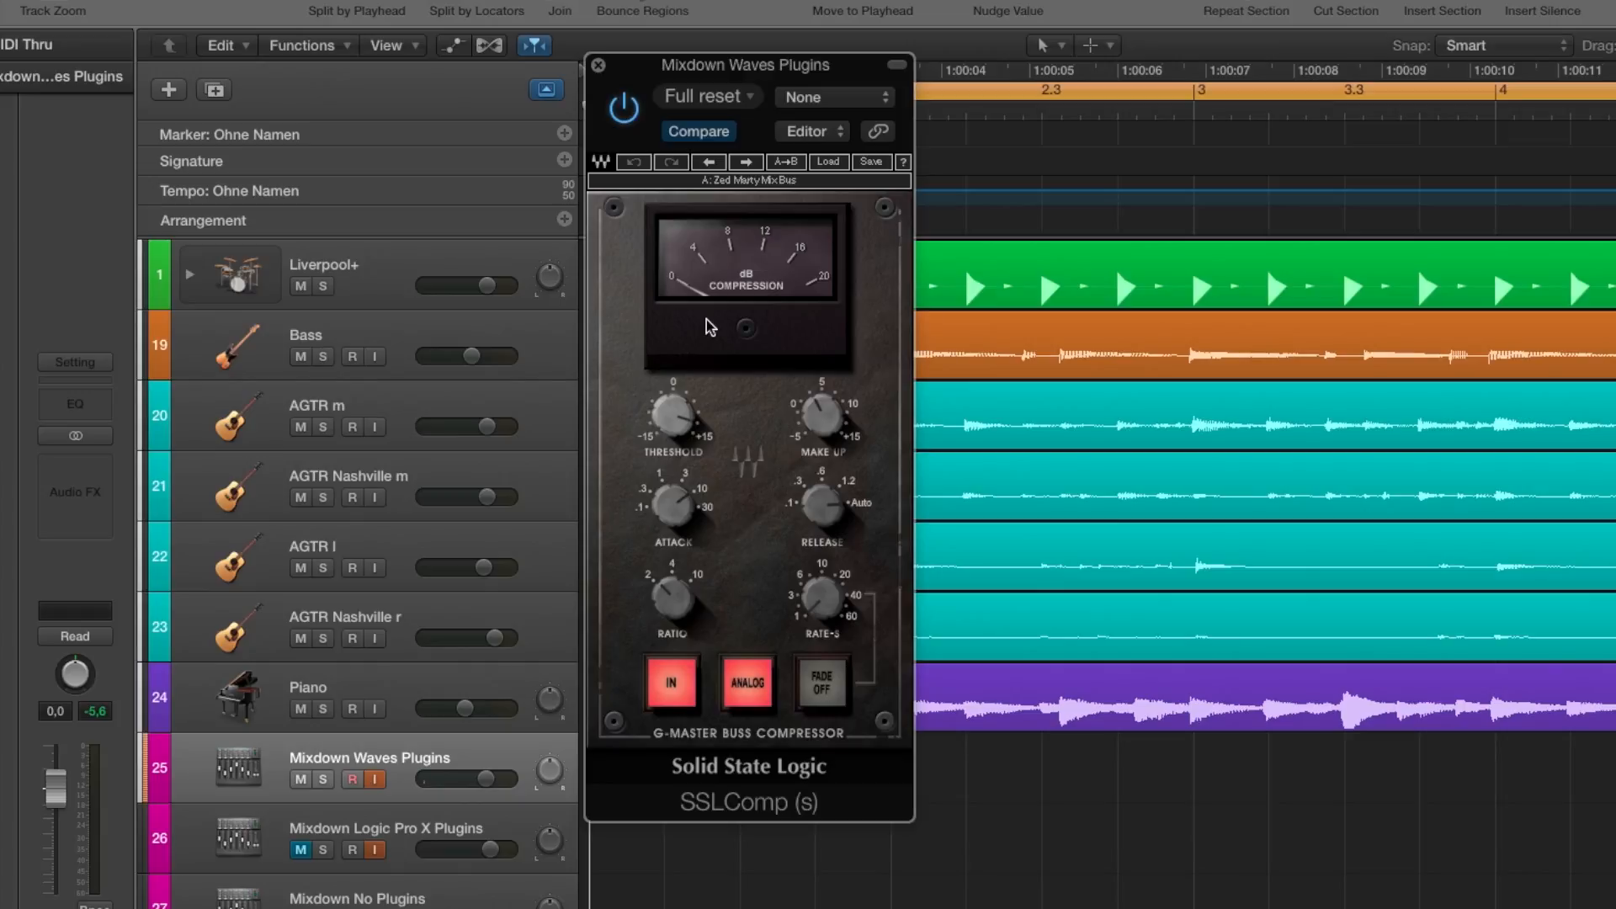
{"action": "left_click", "coordinate": [598, 65]}
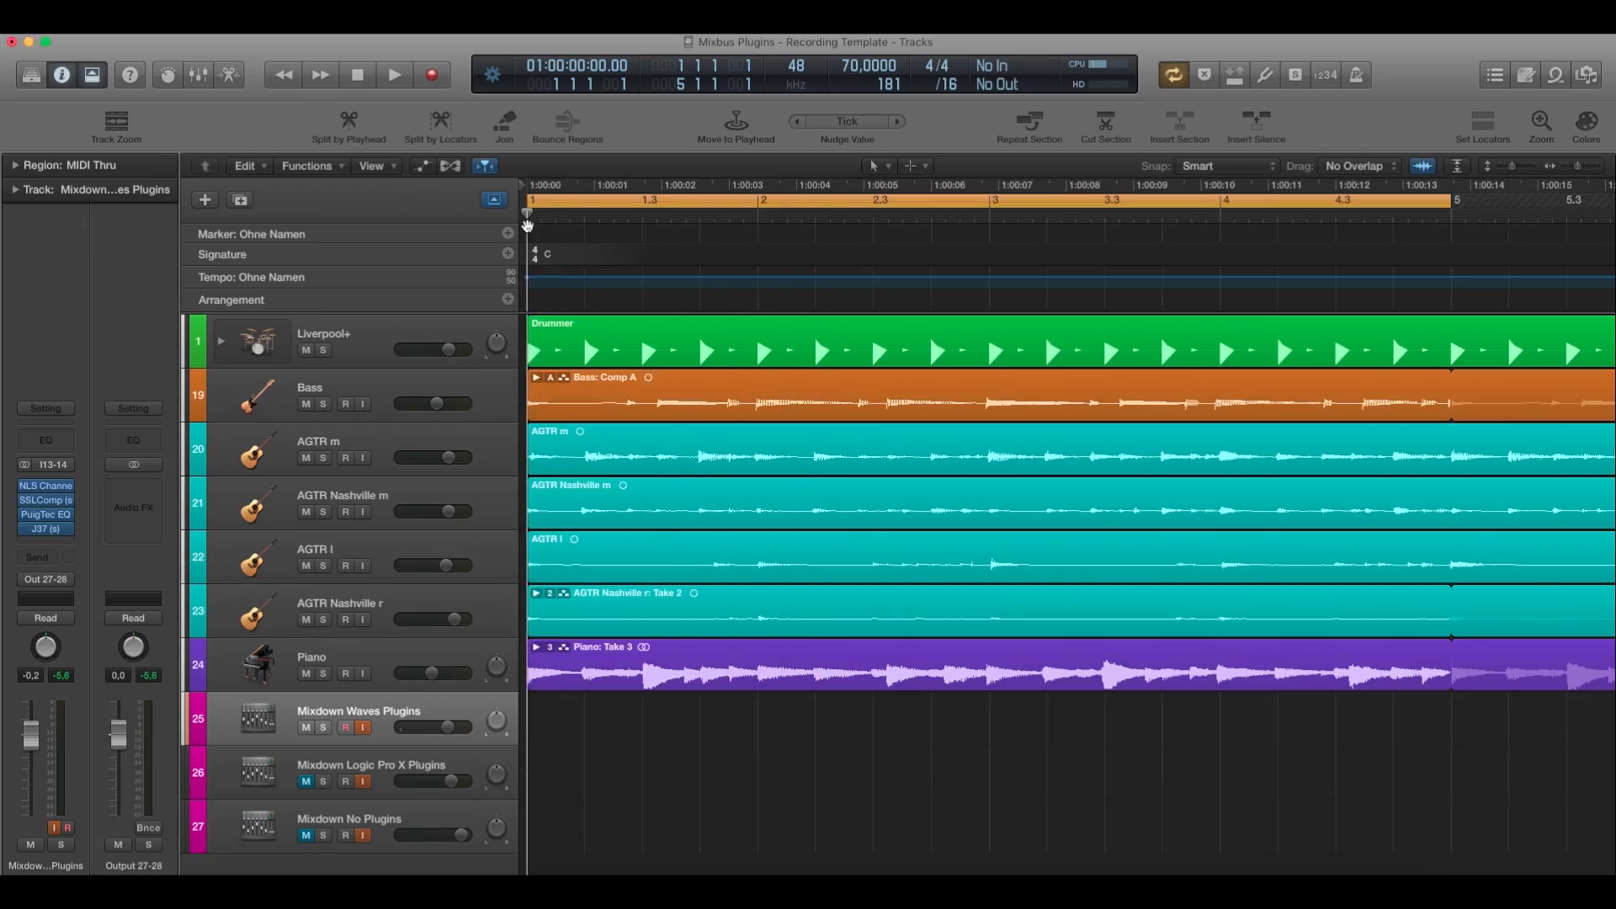
Inspect the high-frequency boost settings of the PuigTec EQP1A on the Mixdown Waves Plugins track, and close it.
{"action": "left_click", "coordinate": [41, 514]}
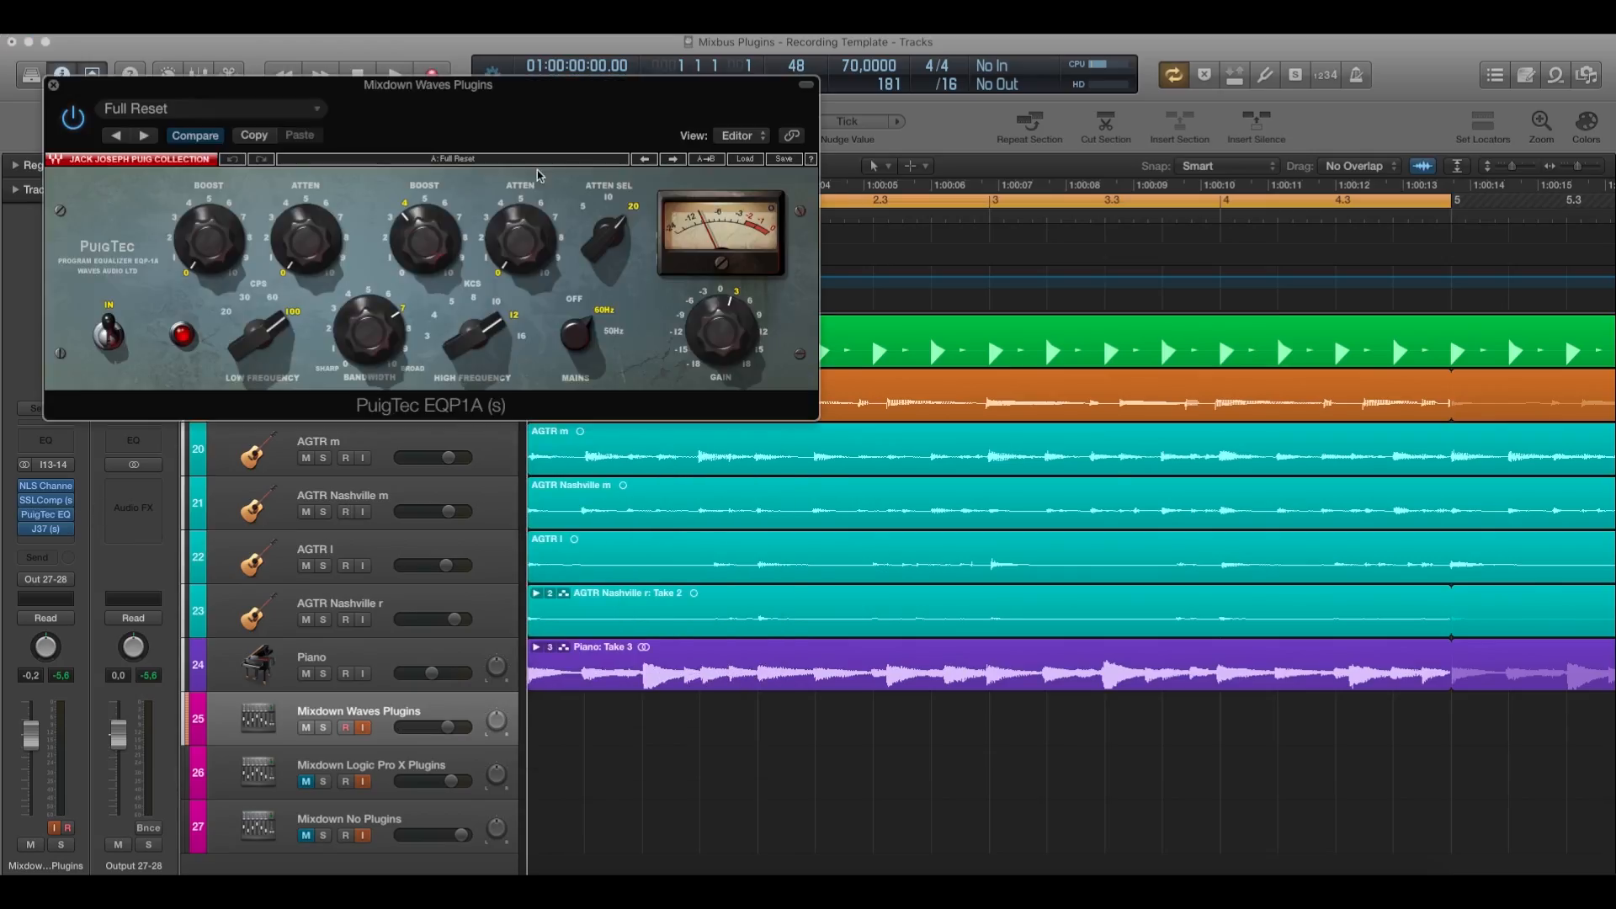
{"action": "left_click_drag", "start_coordinate": [437, 107], "coordinate": [829, 327]}
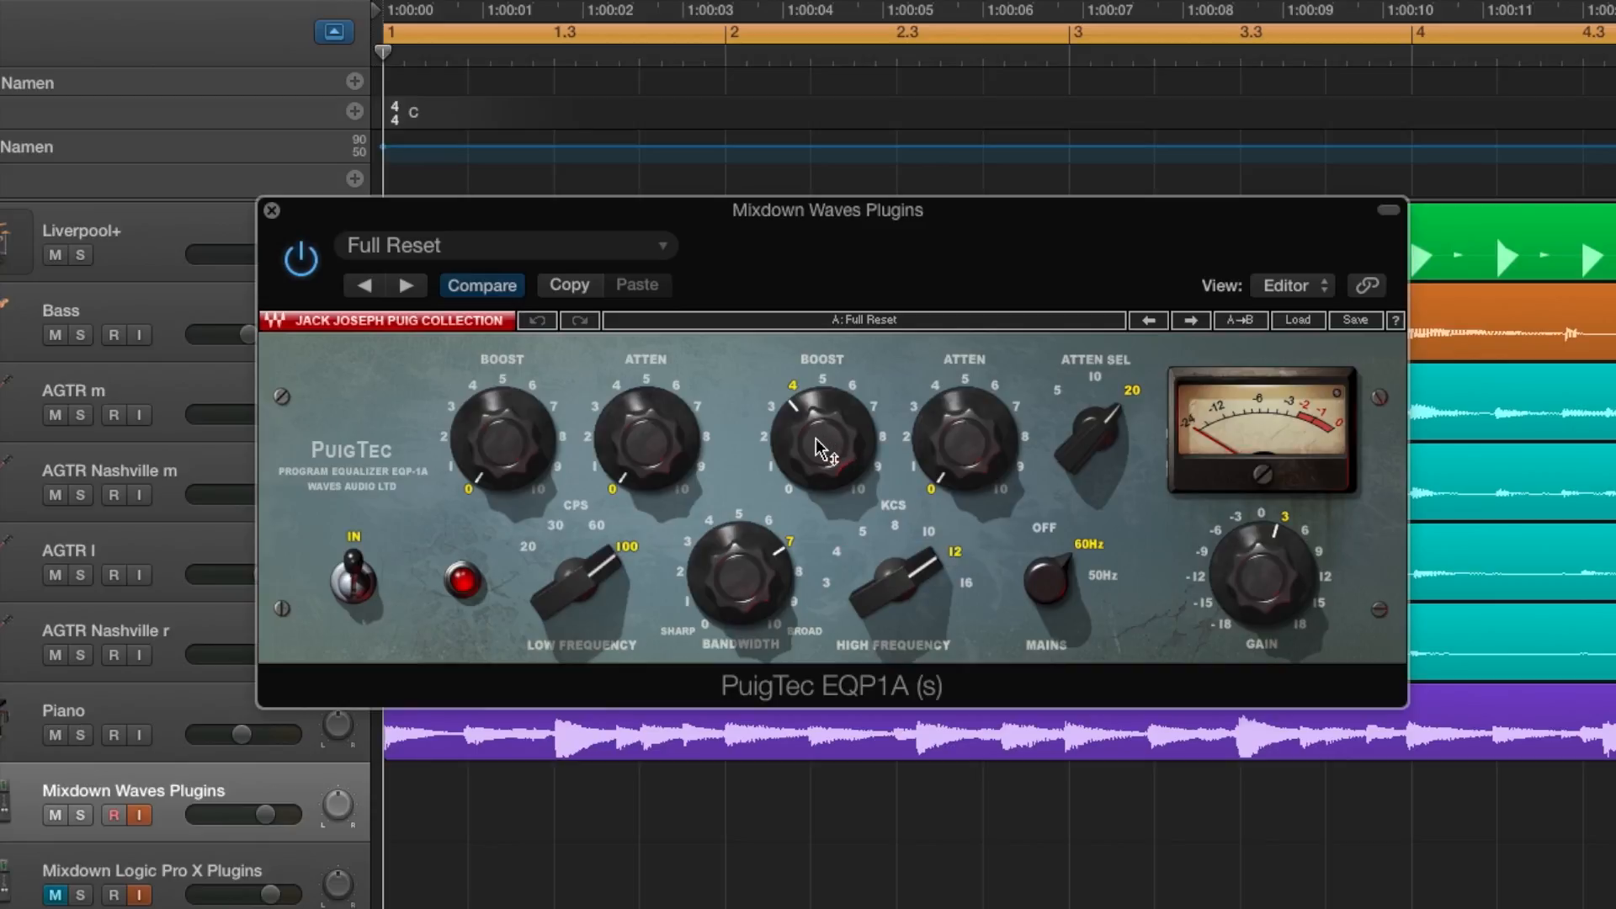
{"action": "mouse_move", "coordinate": [821, 444]}
{"action": "left_click_drag", "start_coordinate": [823, 215], "coordinate": [714, 200]}
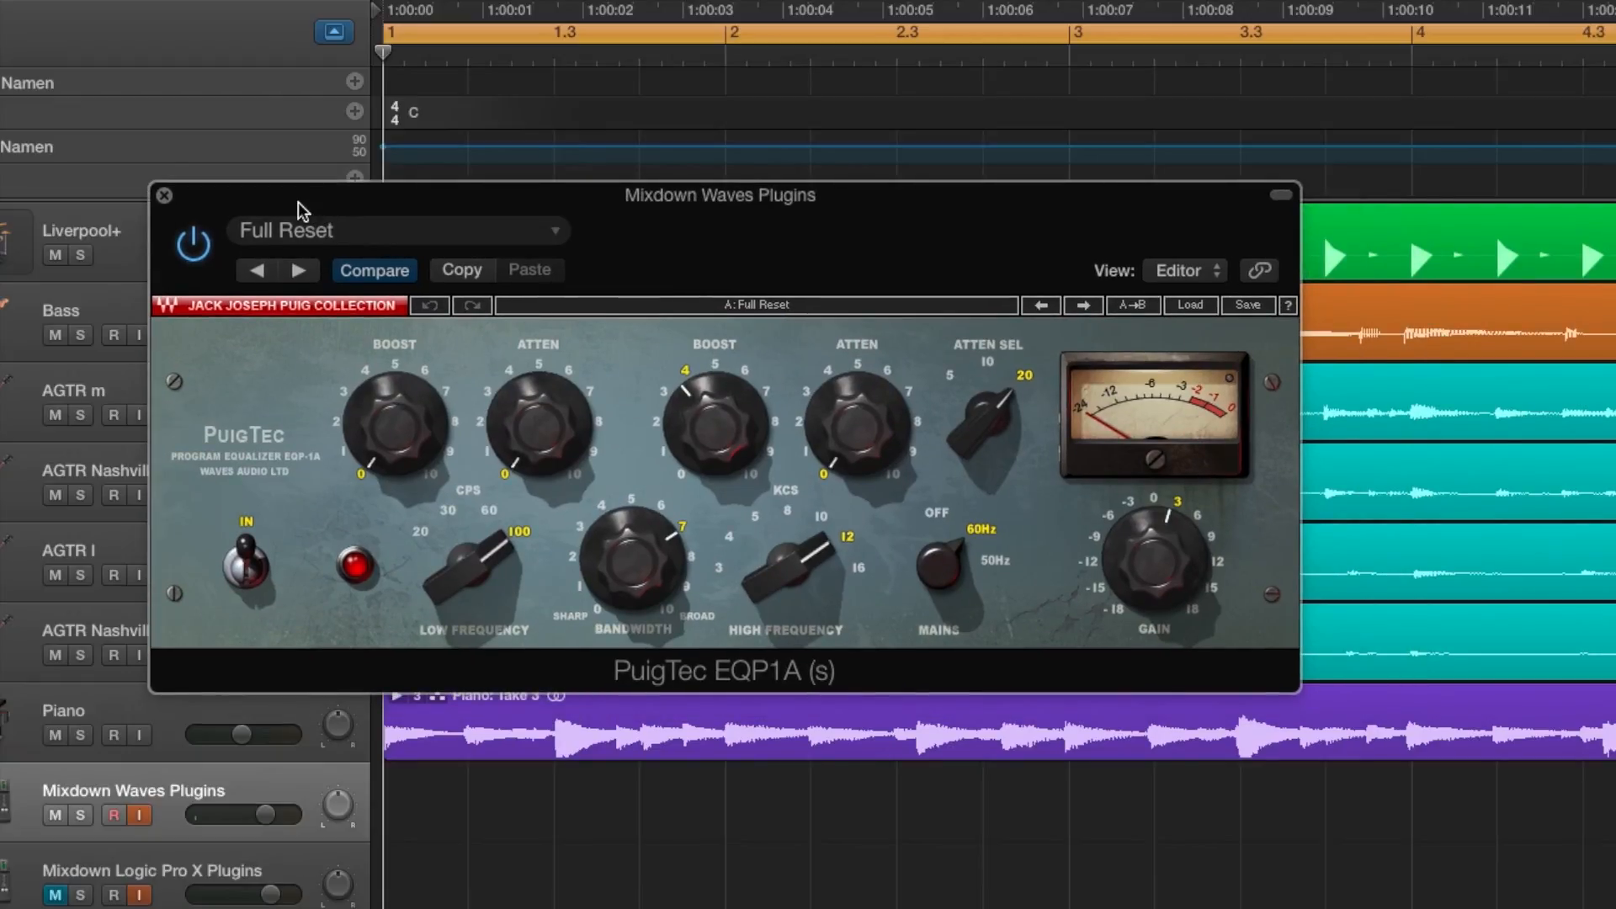
{"action": "left_click", "coordinate": [165, 195]}
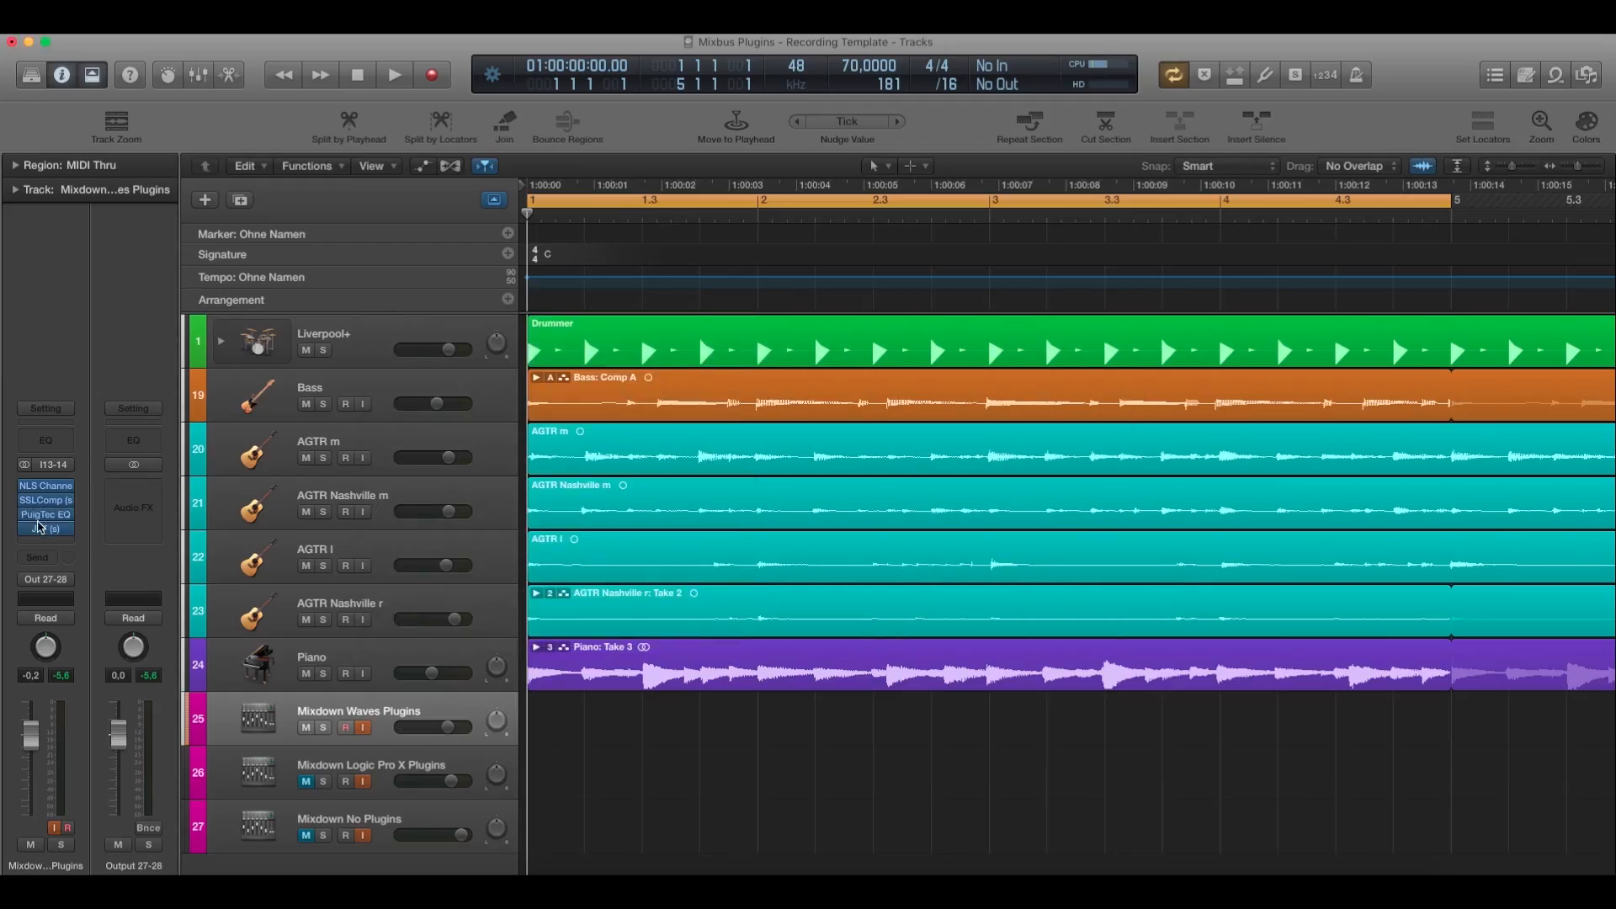
Inspect the noise level and saturation settings of the J37 tape plugin on the Mixdown Waves Plugins track, and close it.
{"action": "left_click", "coordinate": [45, 529]}
{"action": "left_click_drag", "start_coordinate": [691, 162], "coordinate": [736, 170]}
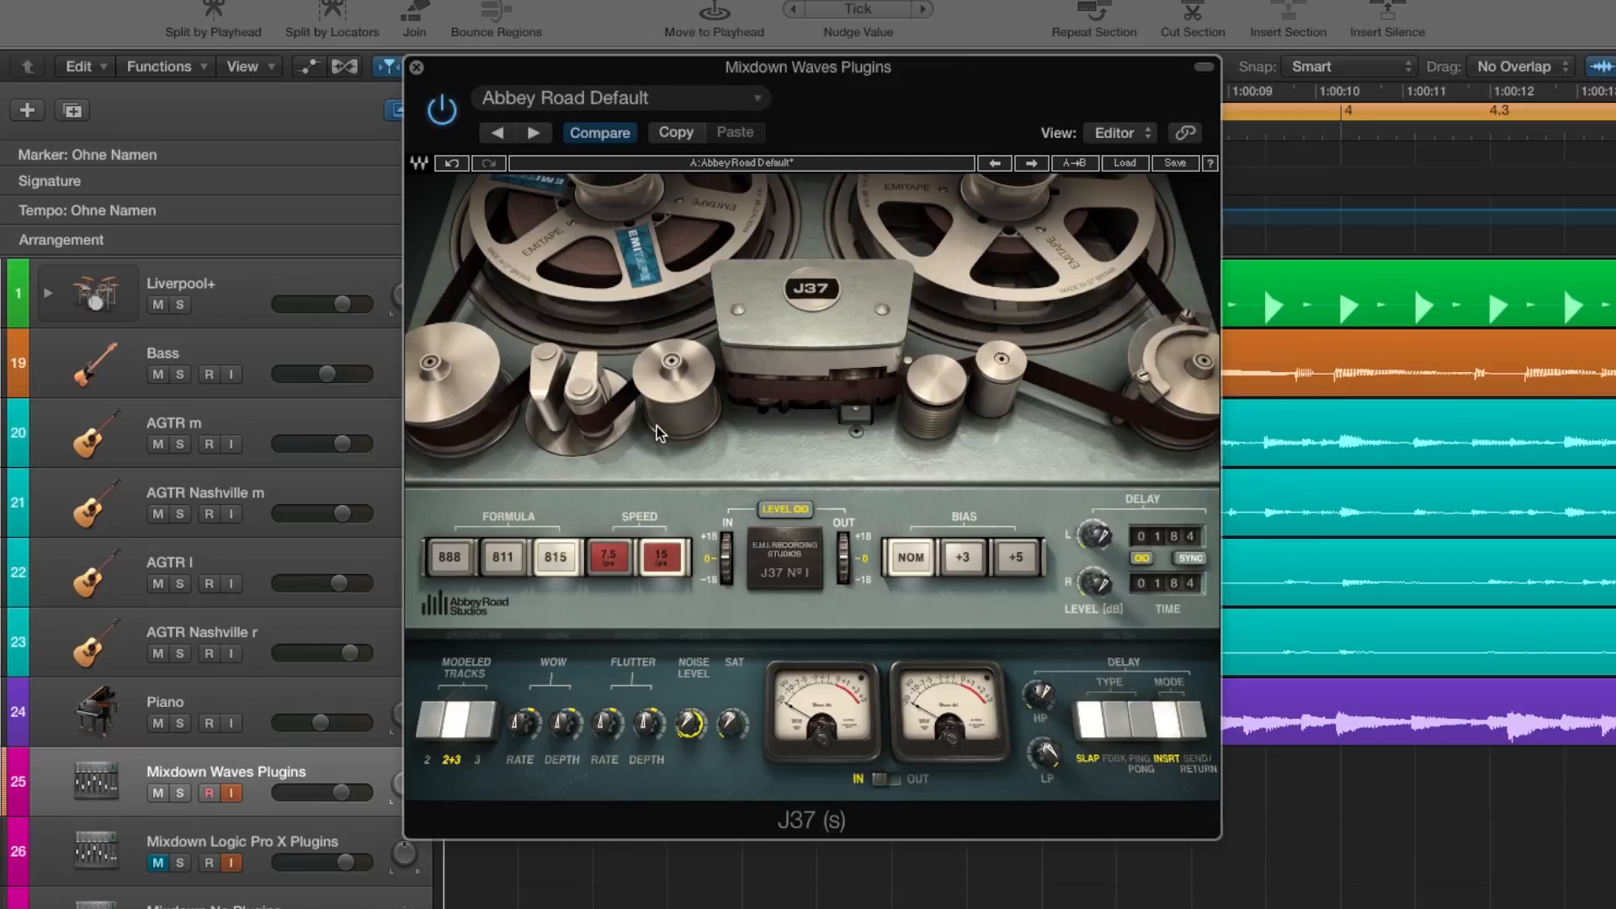
{"action": "mouse_move", "coordinate": [690, 724]}
{"action": "left_mouse_down"}
{"action": "mouse_move", "coordinate": [690, 762]}
{"action": "mouse_move", "coordinate": [690, 720]}
{"action": "left_mouse_up"}
{"action": "left_click", "coordinate": [735, 728]}
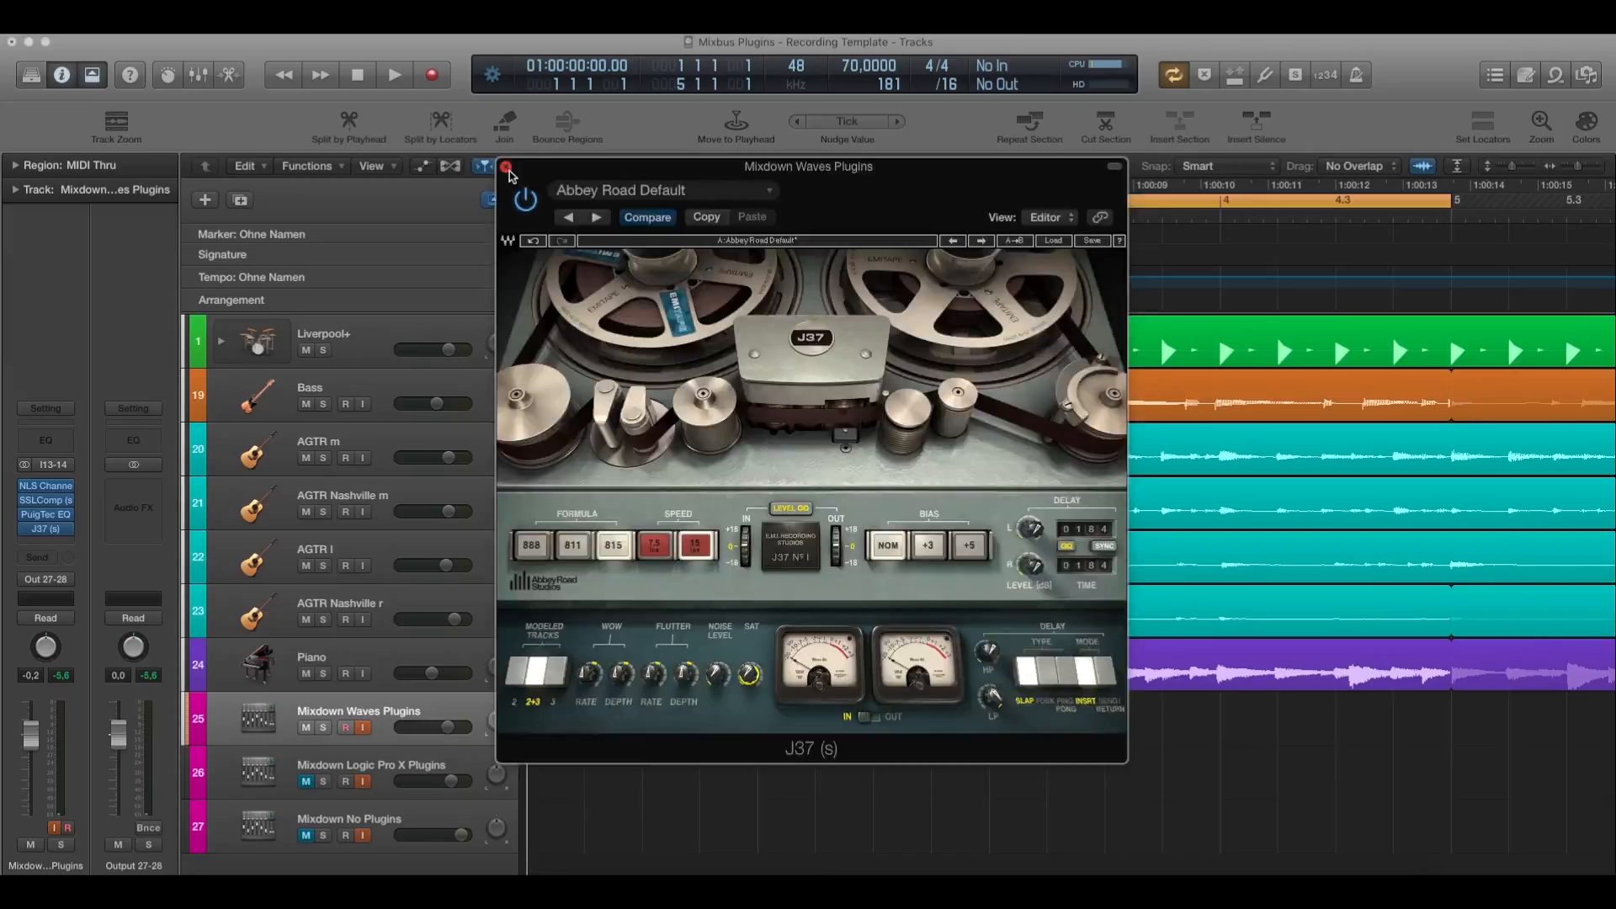
{"action": "left_click", "coordinate": [507, 167]}
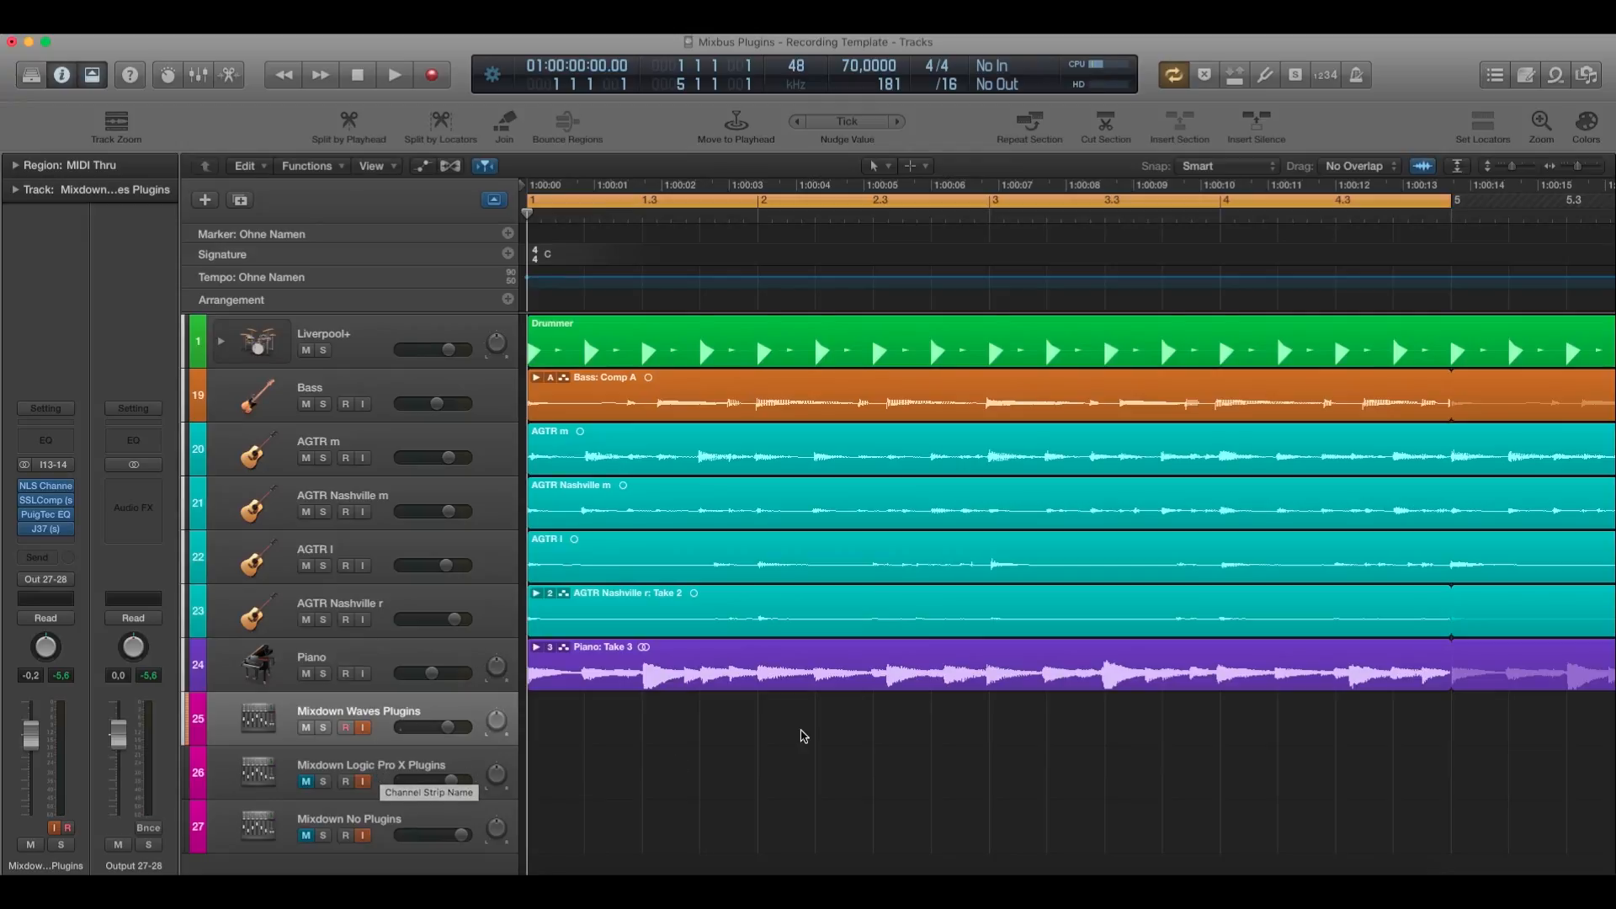
Play the mix through the Waves chain, check the SSLComp and J37 plugins during playback, and return the stopped playhead to the start.
{"action": "key", "text": "space"}
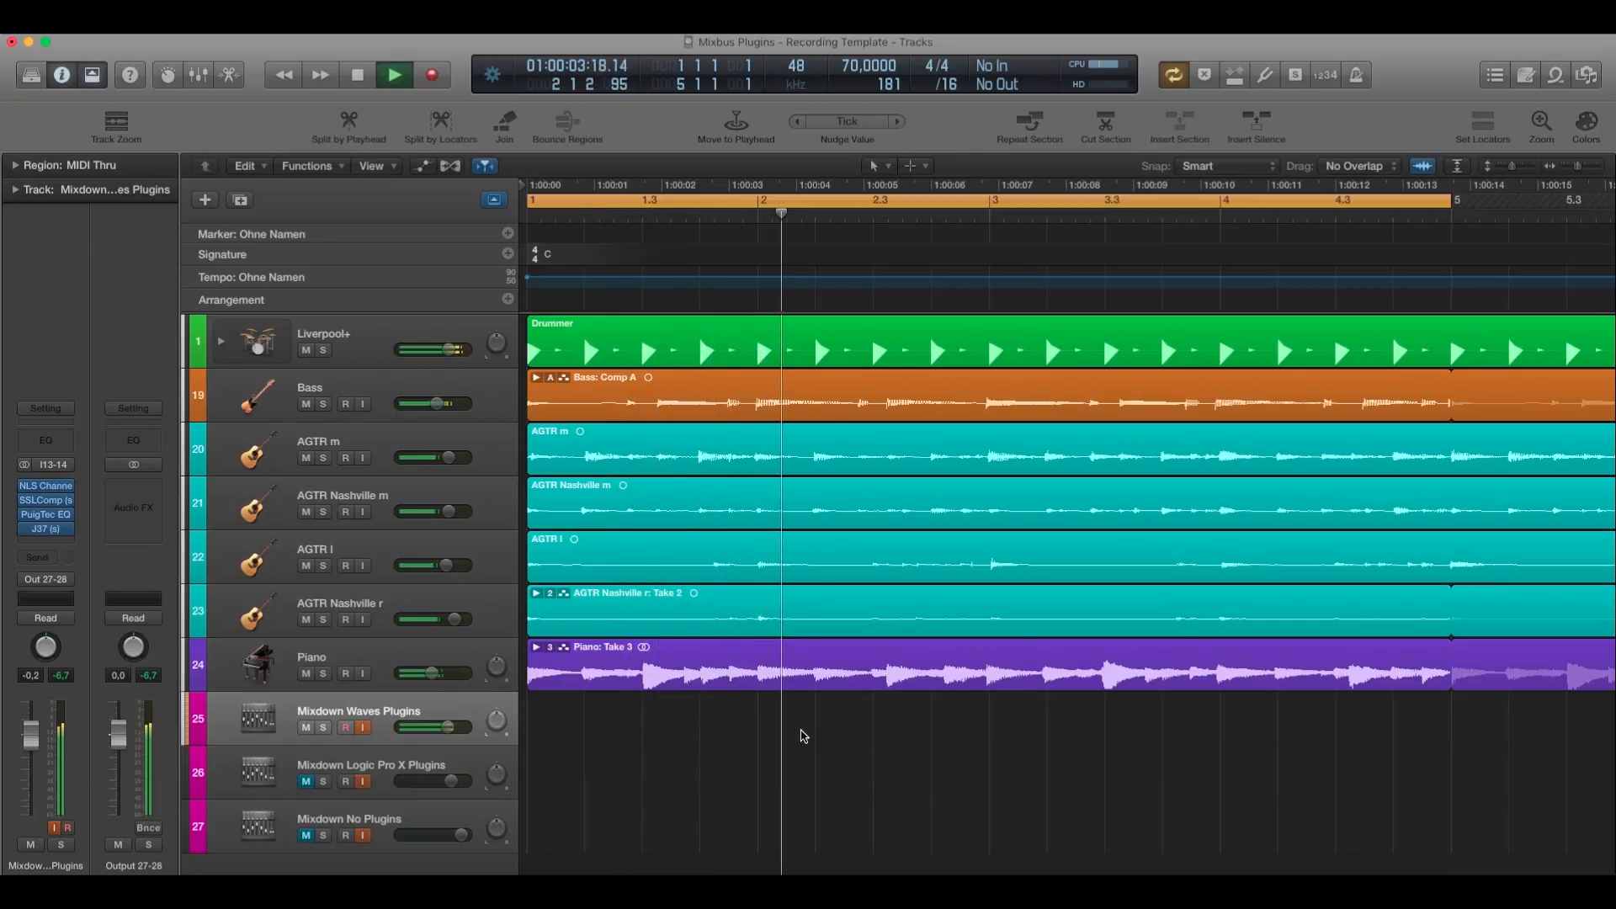
{"action": "left_click", "coordinate": [42, 500]}
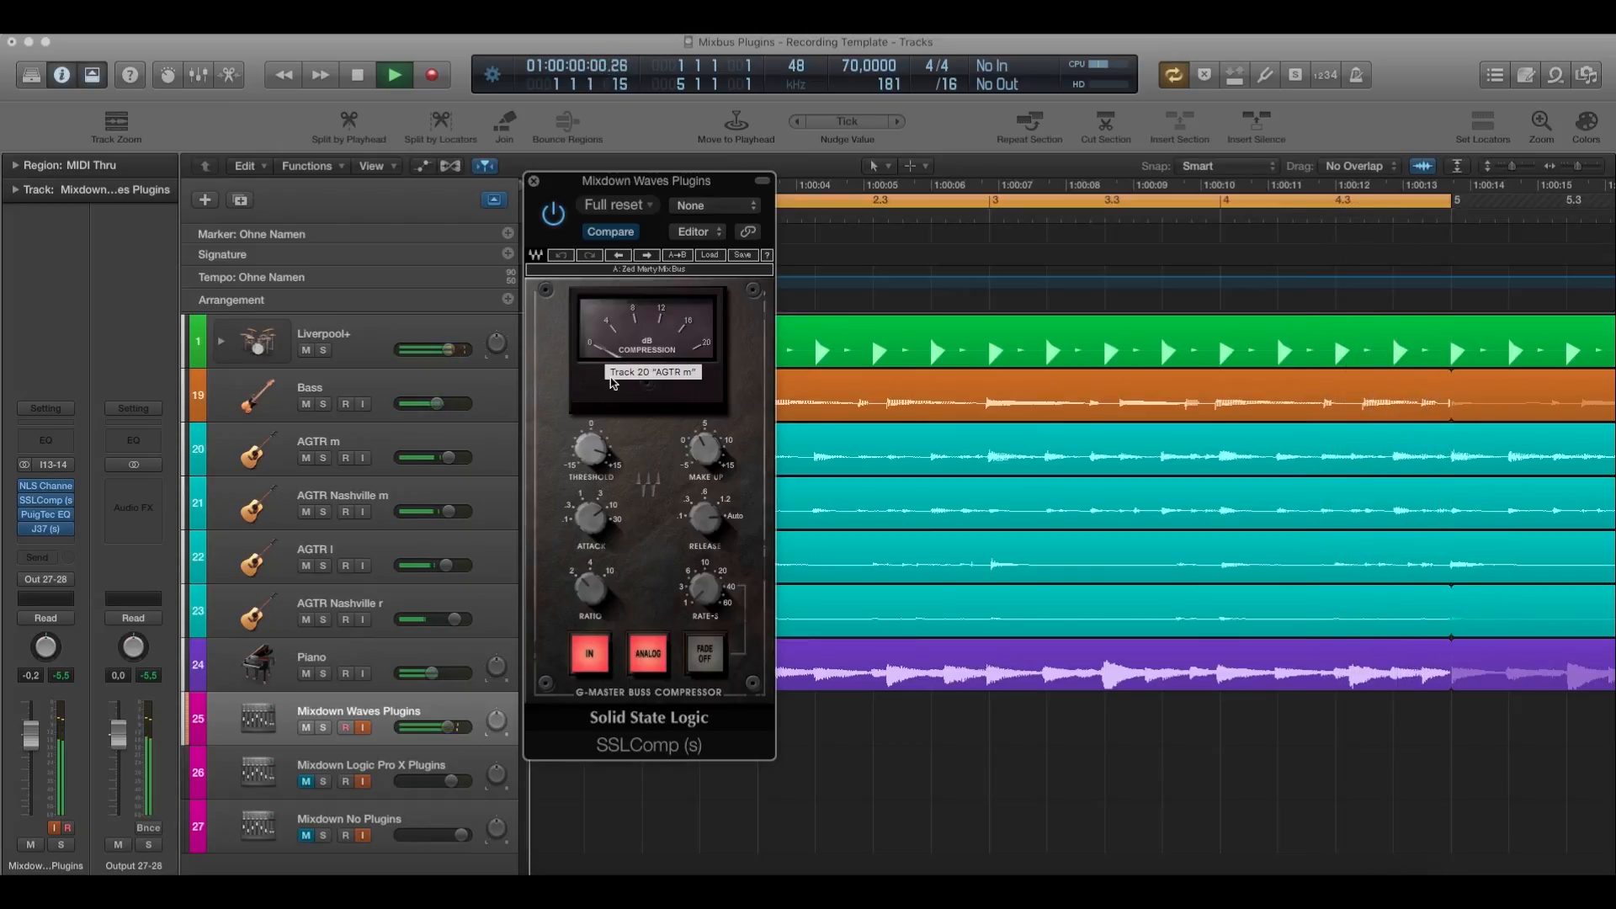
{"action": "left_click", "coordinate": [533, 181]}
{"action": "left_click", "coordinate": [42, 530]}
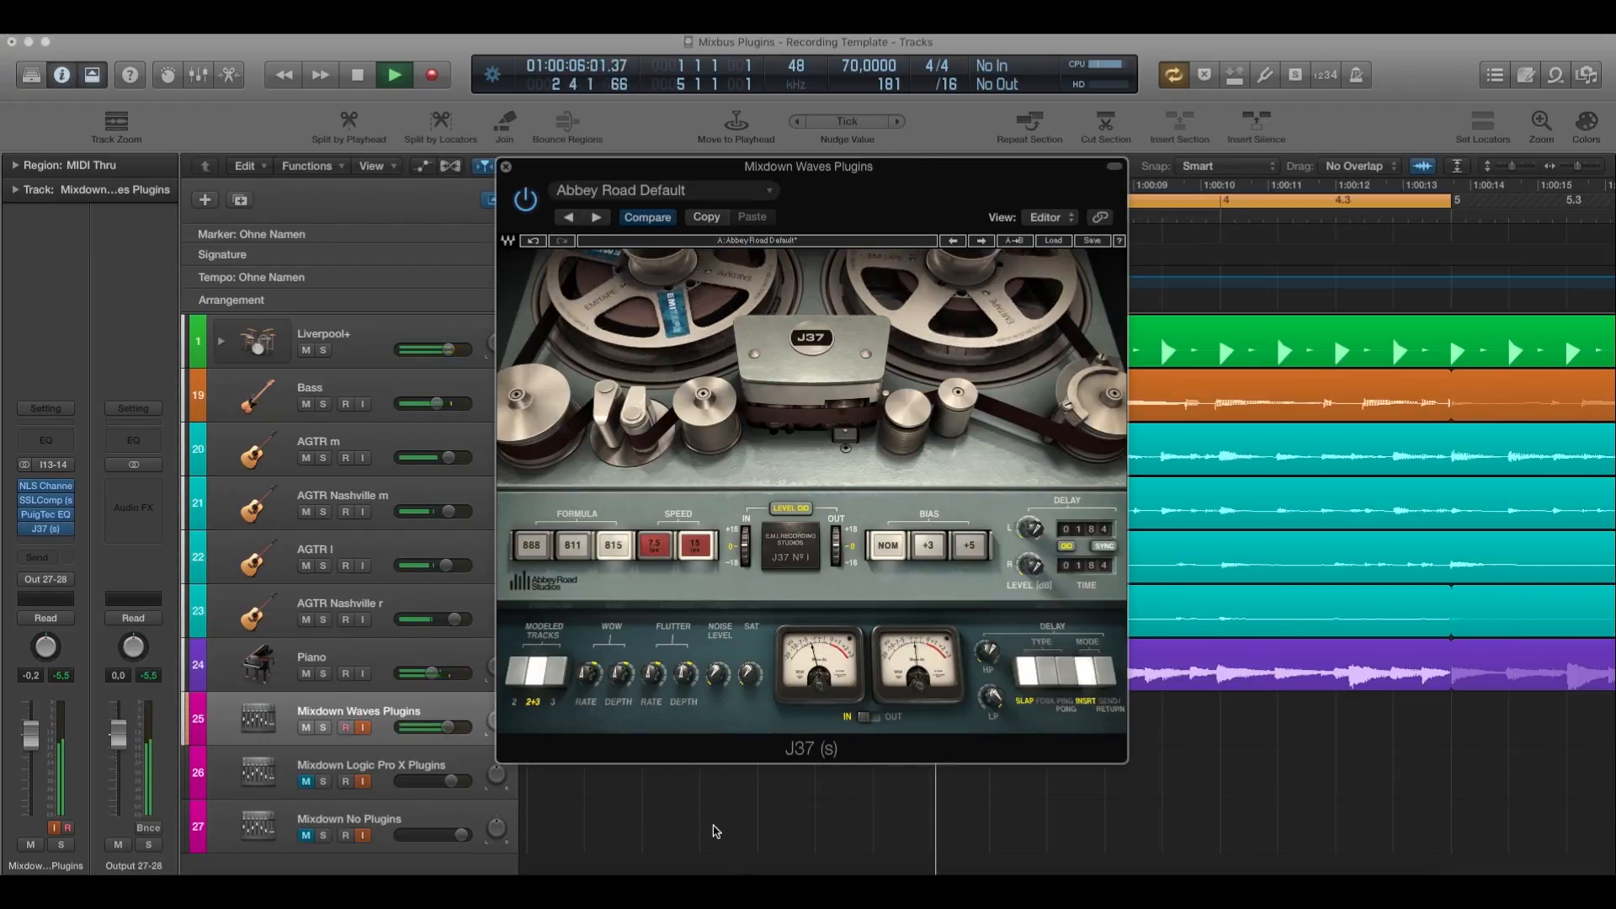
{"action": "left_click", "coordinate": [506, 167]}
{"action": "left_click", "coordinate": [386, 77]}
{"action": "left_click", "coordinate": [369, 78]}
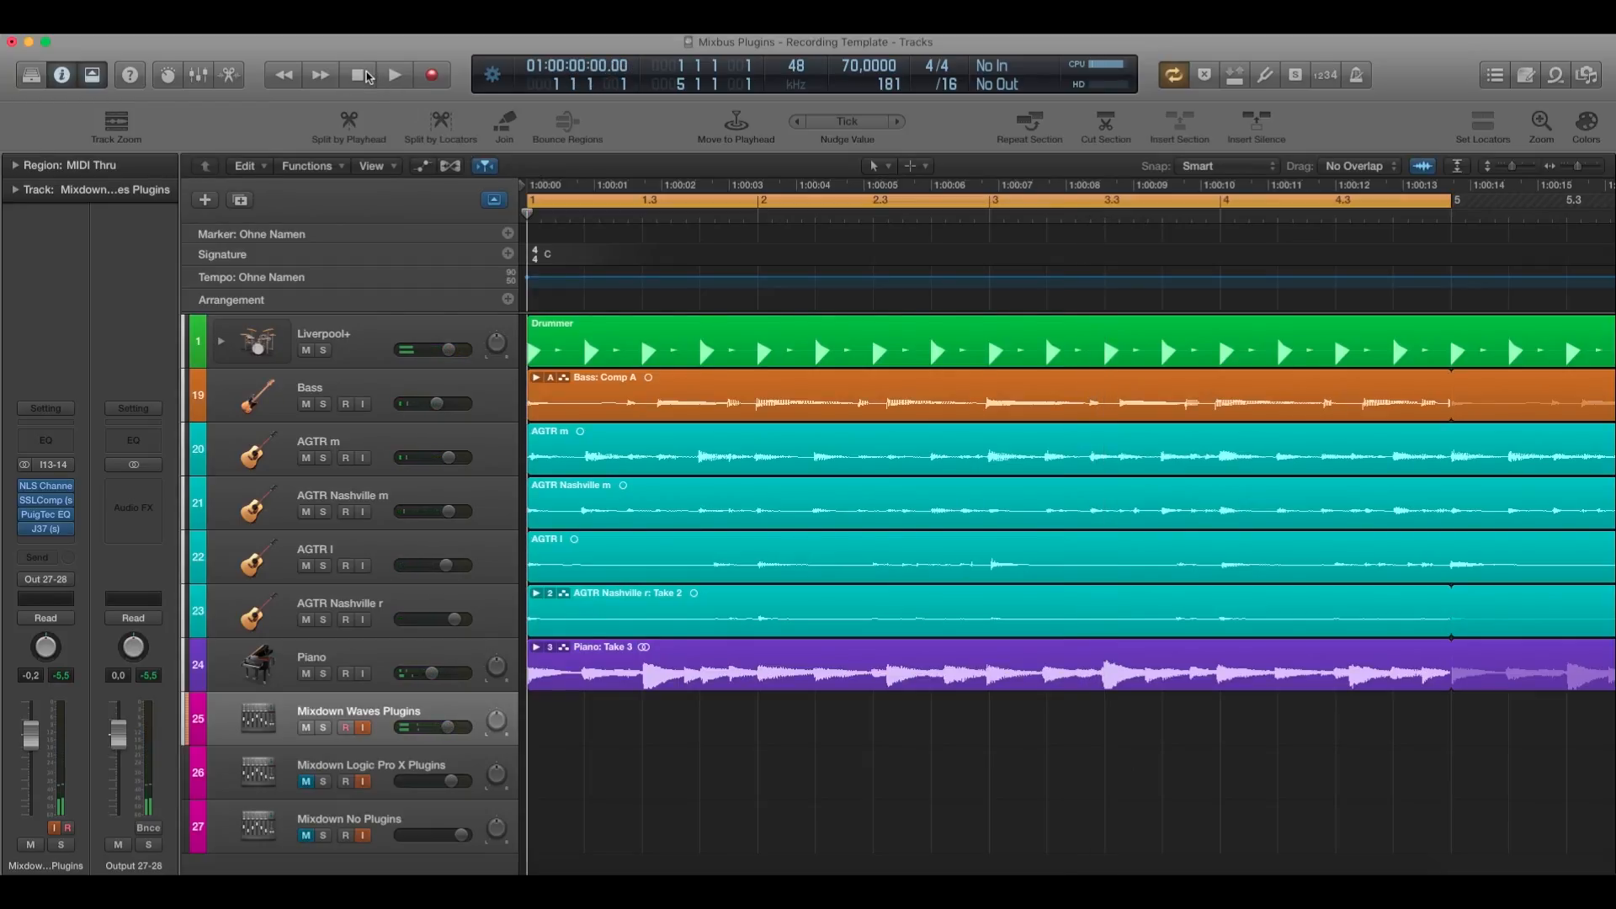
Mute the Mixdown Waves Plugins track and open the Clip Distortion plugin on the Mixdown Logic Pro X Plugins track.
{"action": "left_click", "coordinate": [305, 727]}
{"action": "left_click", "coordinate": [386, 761]}
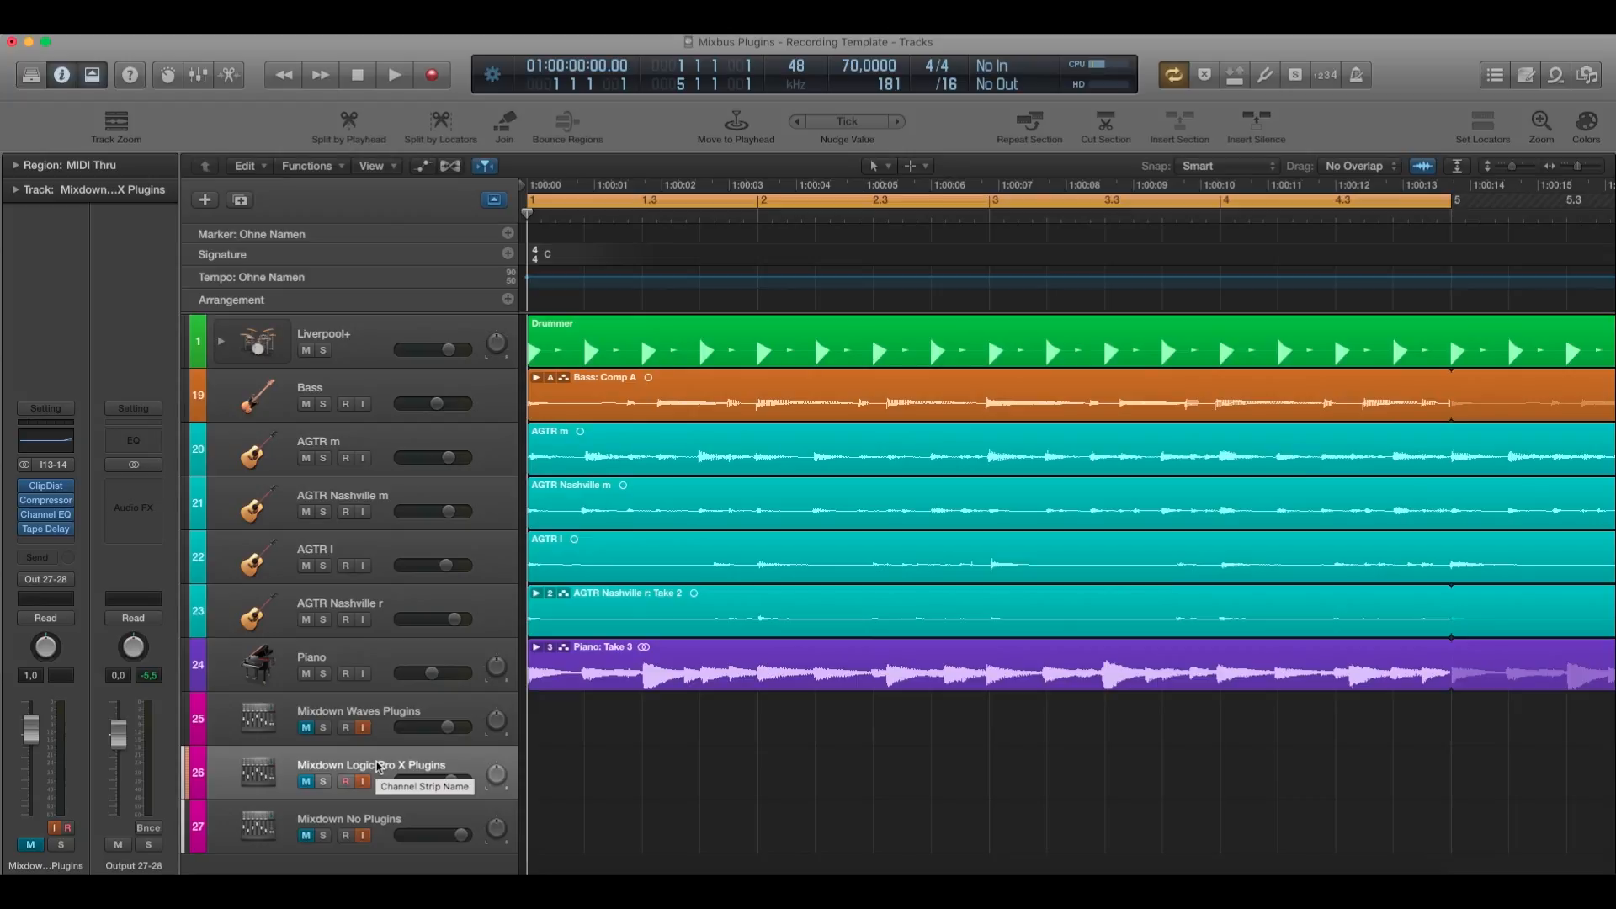
{"action": "left_click", "coordinate": [51, 490]}
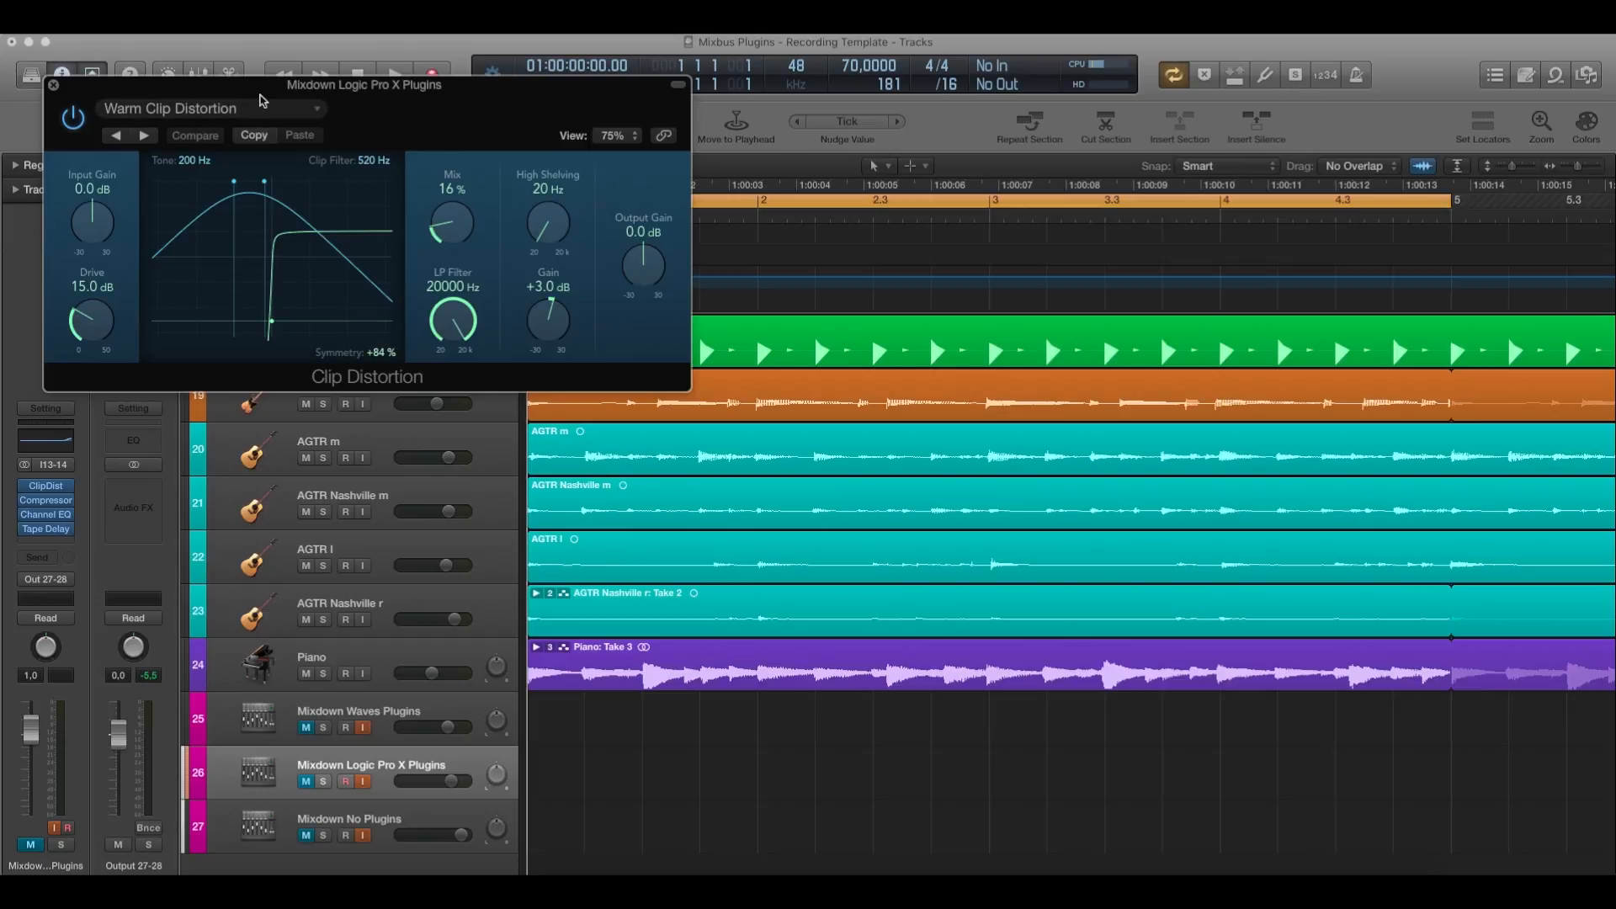
{"action": "left_click_drag", "start_coordinate": [260, 87], "coordinate": [945, 486]}
Compare the Waves track's NLS Channel drive with Clip Distortion by placing the two plugin windows side by side, and close NLS Channel.
{"action": "left_click", "coordinate": [370, 723]}
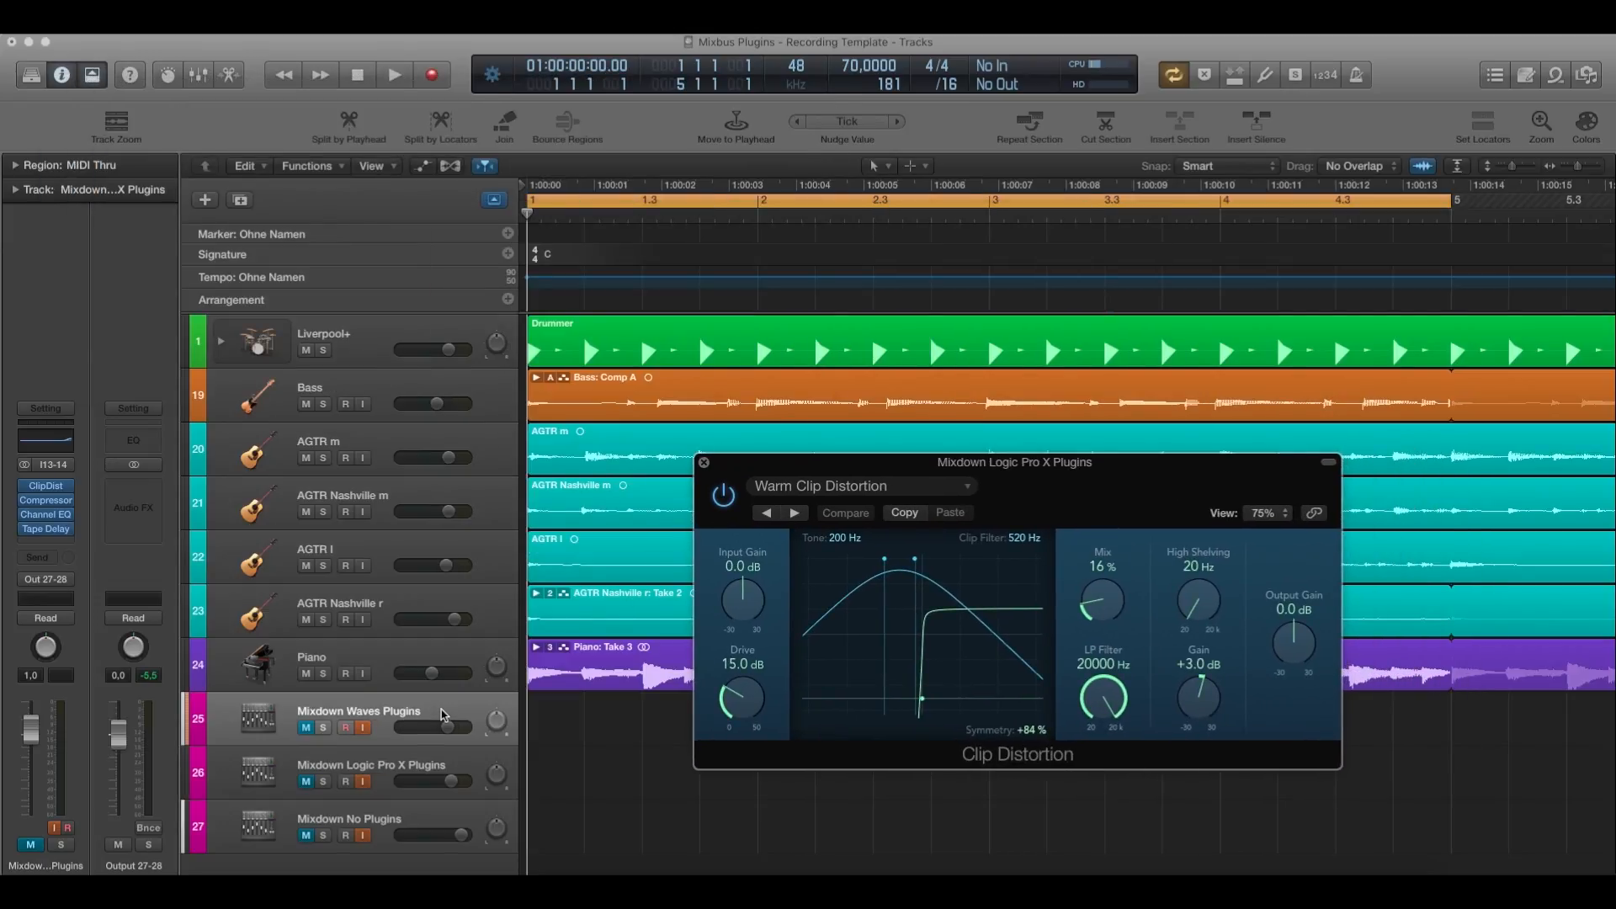
{"action": "left_click", "coordinate": [45, 485]}
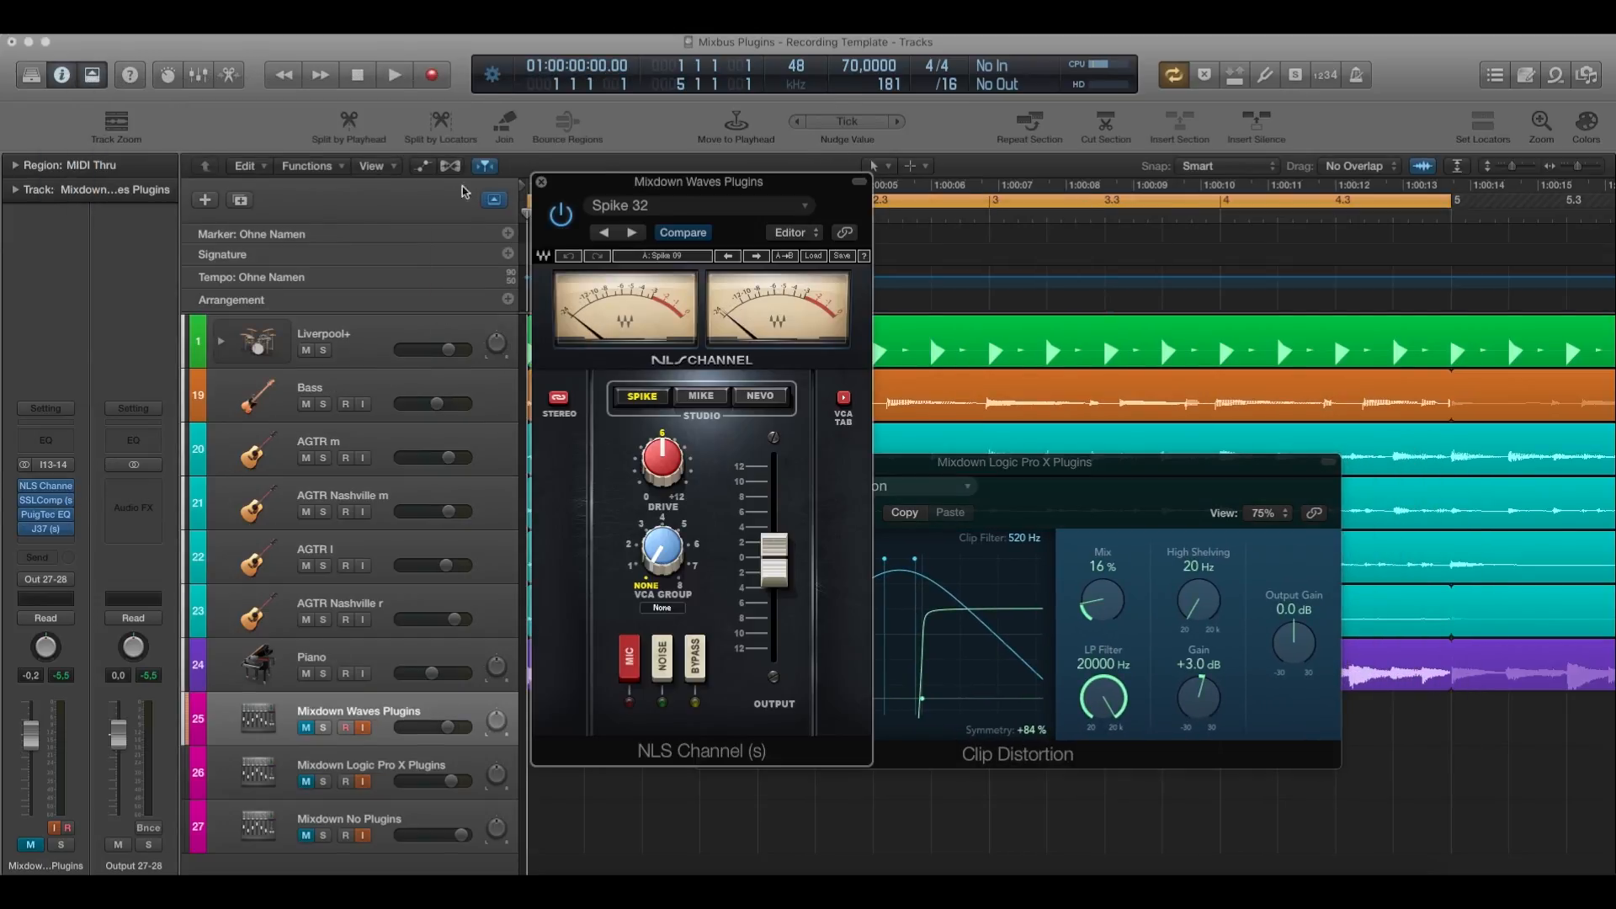
{"action": "left_click_drag", "start_coordinate": [643, 186], "coordinate": [419, 147]}
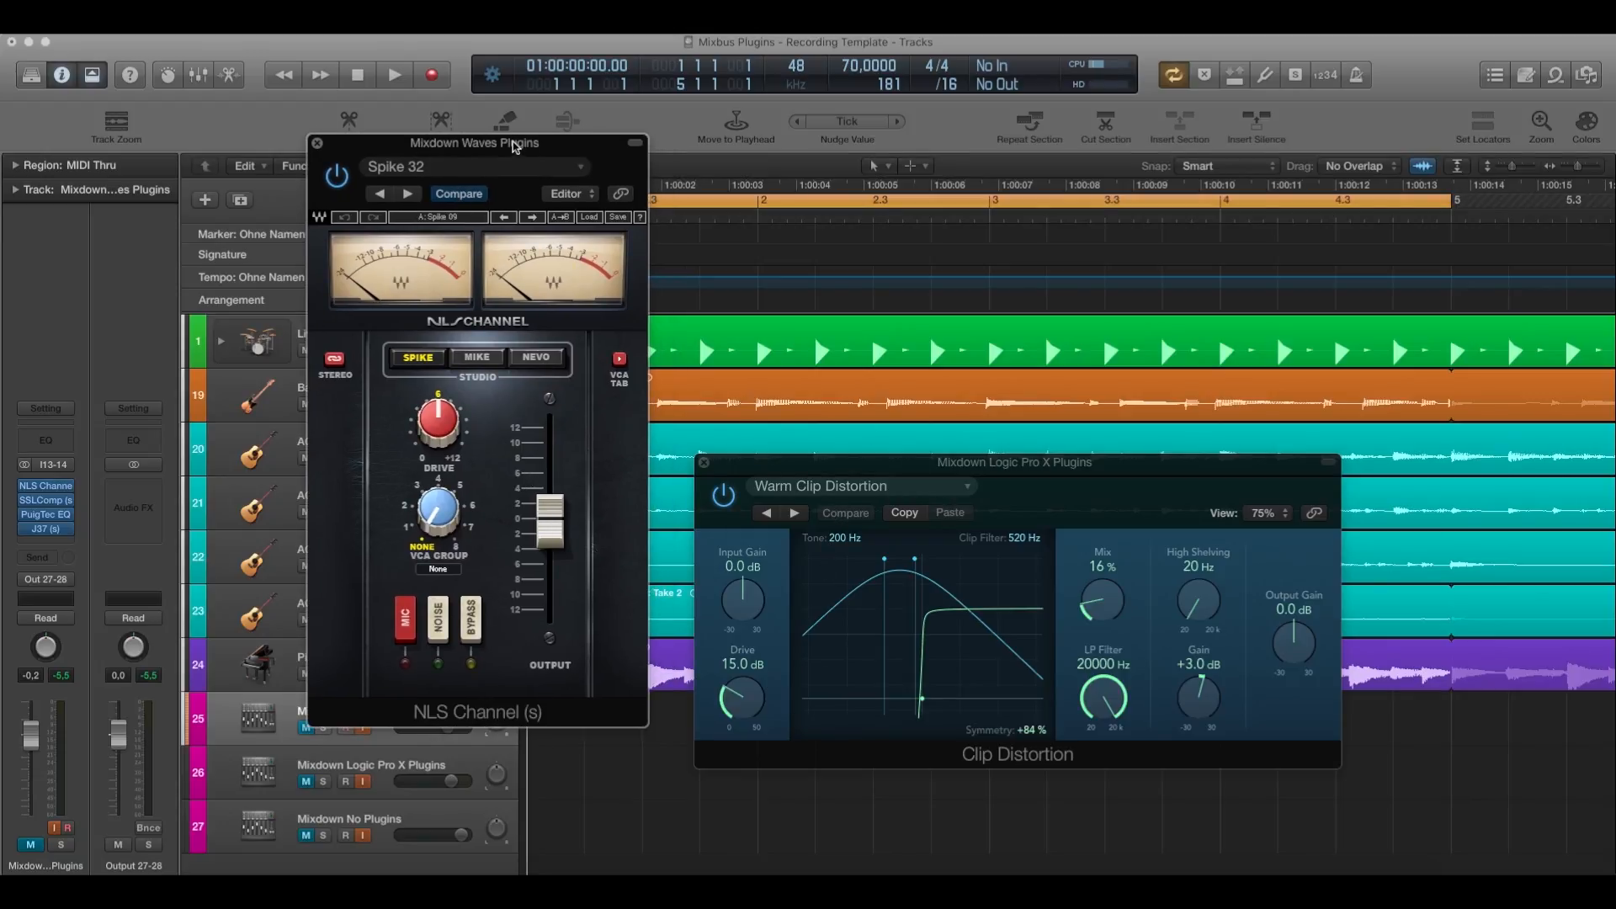
{"action": "left_click_drag", "start_coordinate": [513, 151], "coordinate": [468, 151]}
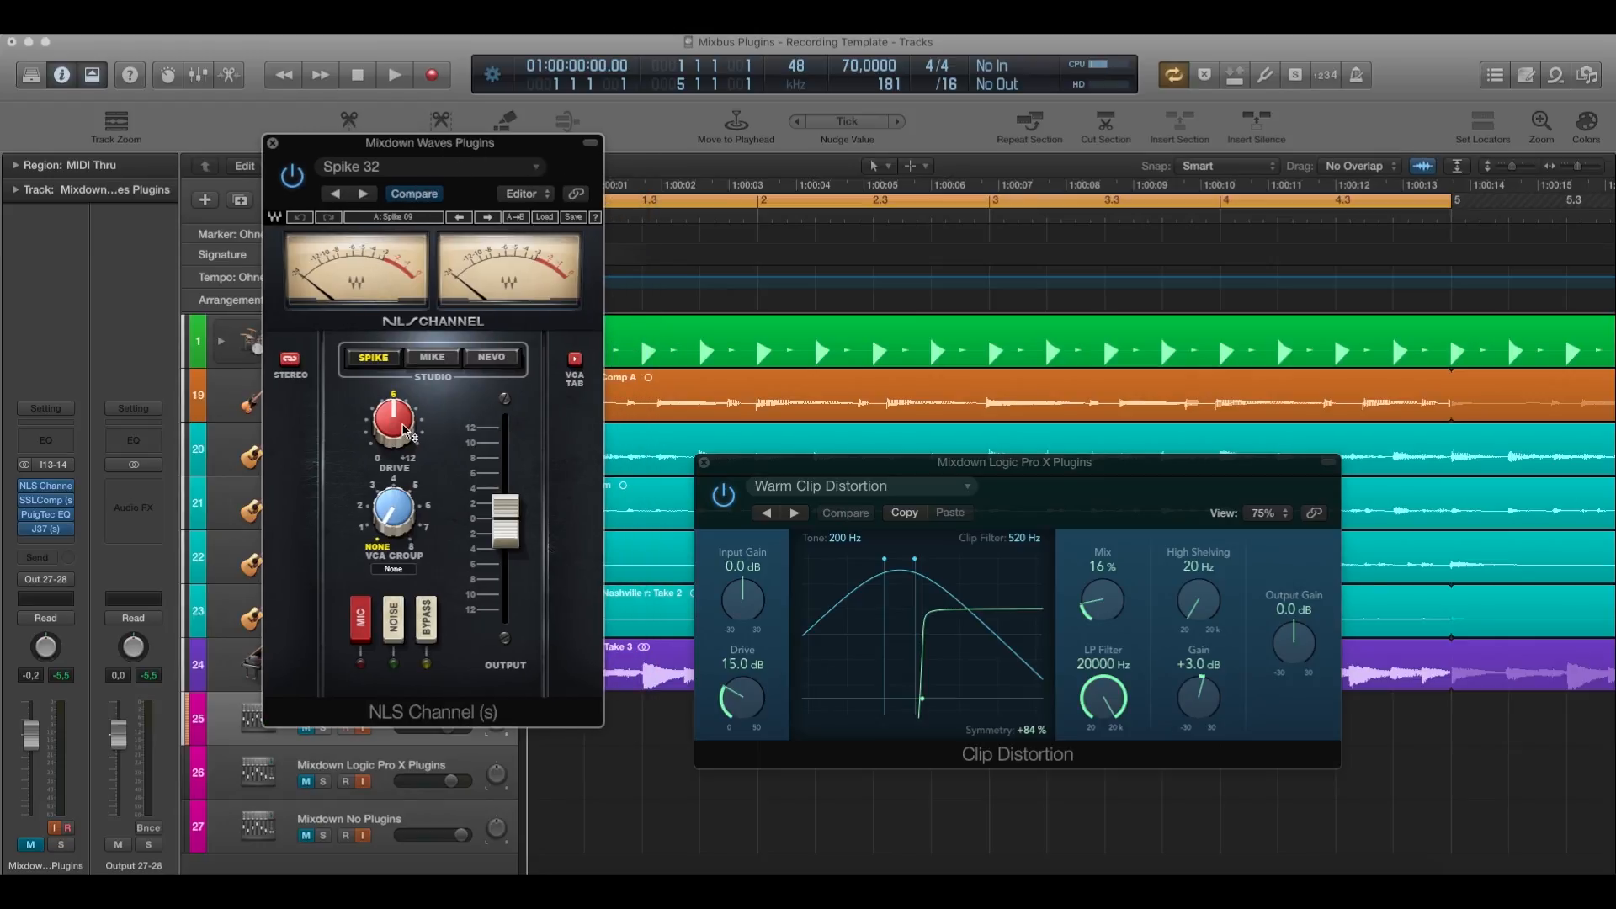
{"action": "mouse_move", "coordinate": [408, 433]}
{"action": "left_click", "coordinate": [272, 143]}
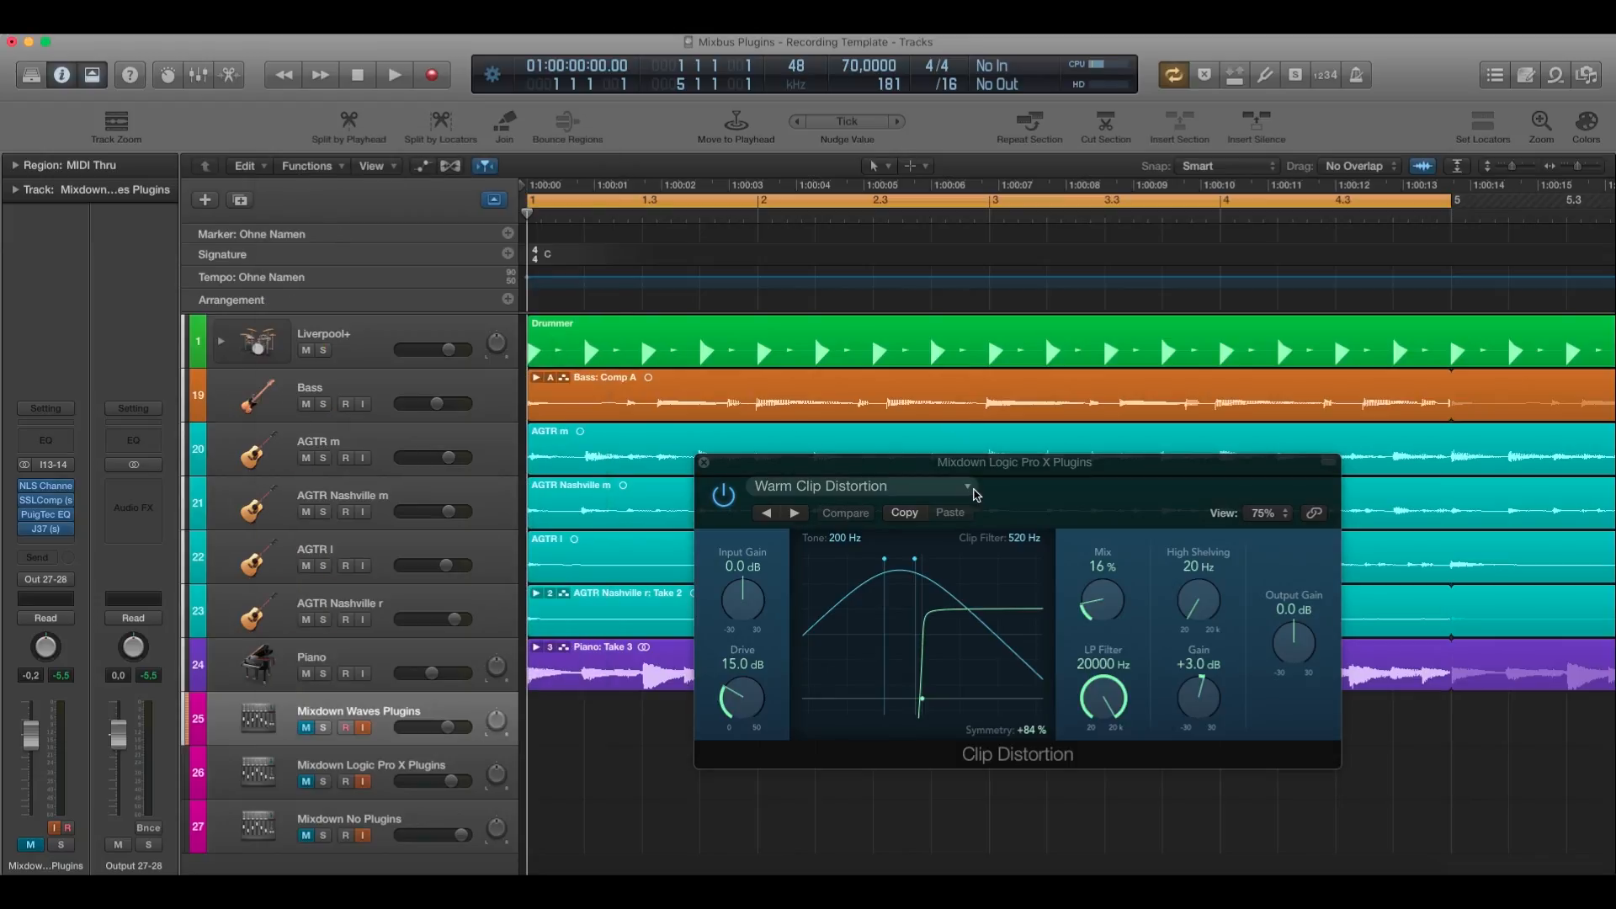
Audition the Mixdown Logic Pro X Plugins track with Clip Distortion bypassed and enabled, and leave the plugin on.
{"action": "left_click_drag", "start_coordinate": [980, 469], "coordinate": [812, 401]}
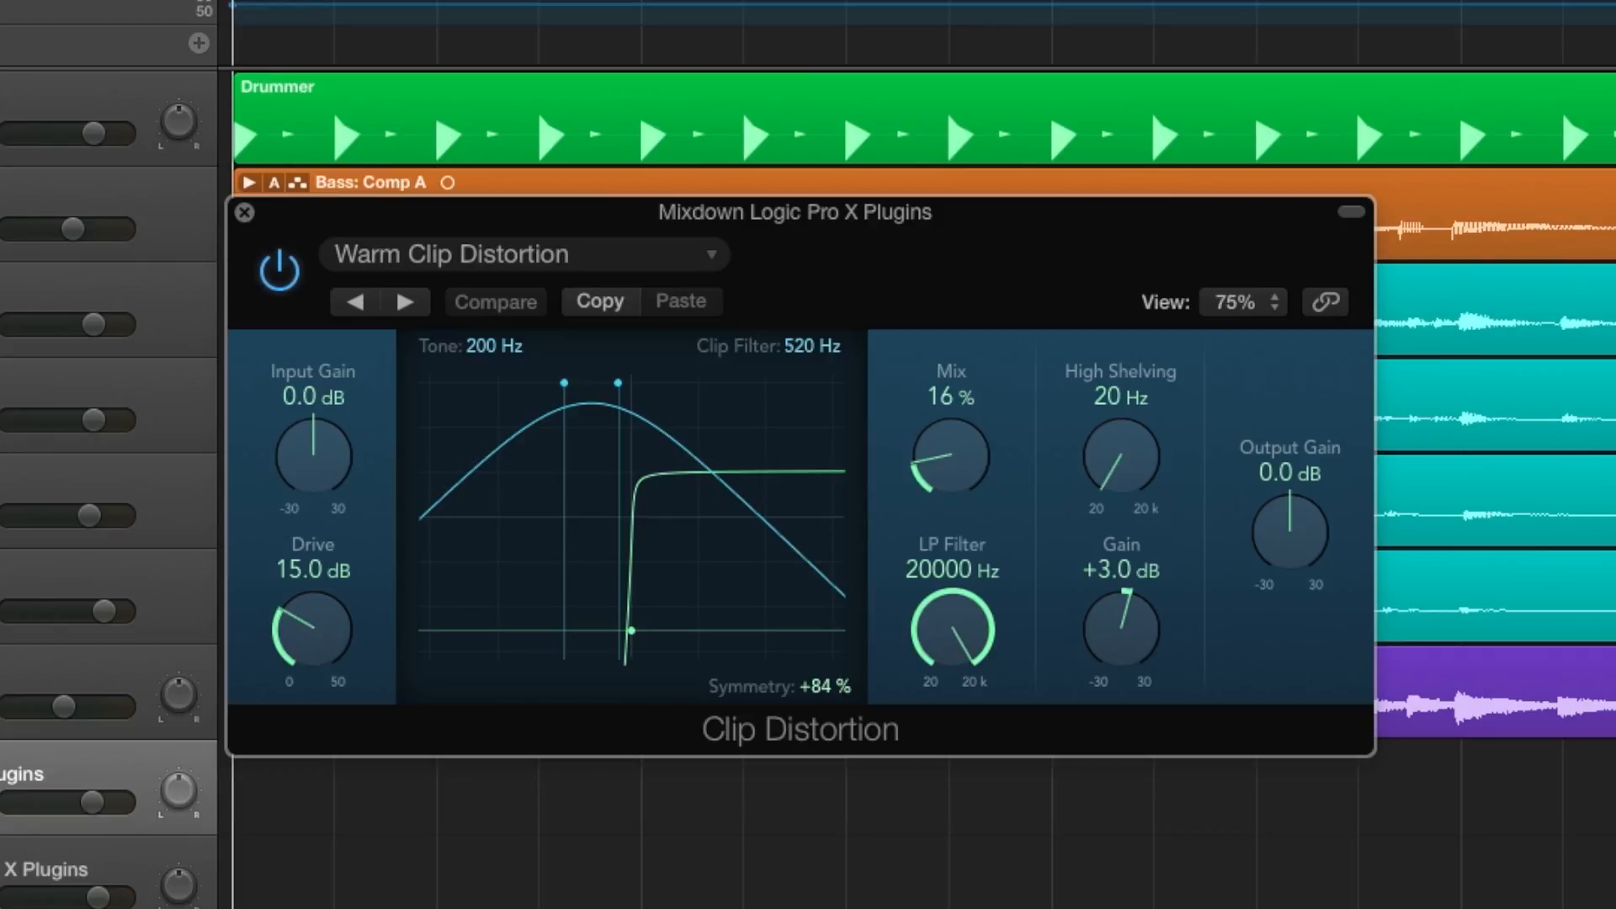
{"action": "left_click", "coordinate": [56, 877]}
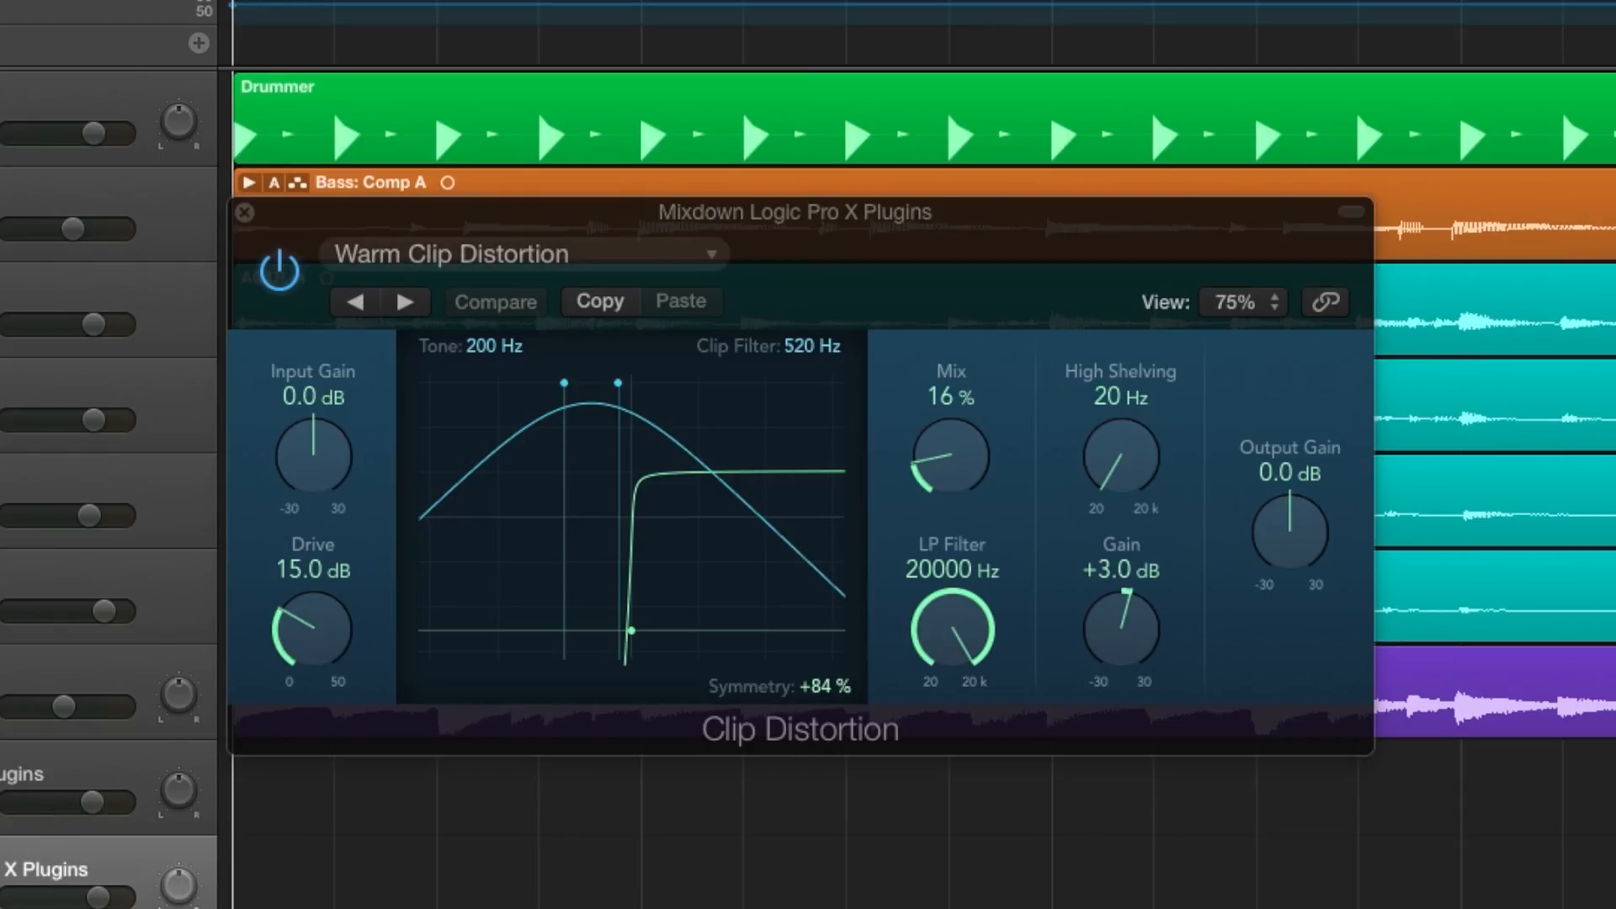
{"action": "left_click_drag", "start_coordinate": [342, 224], "coordinate": [564, 268]}
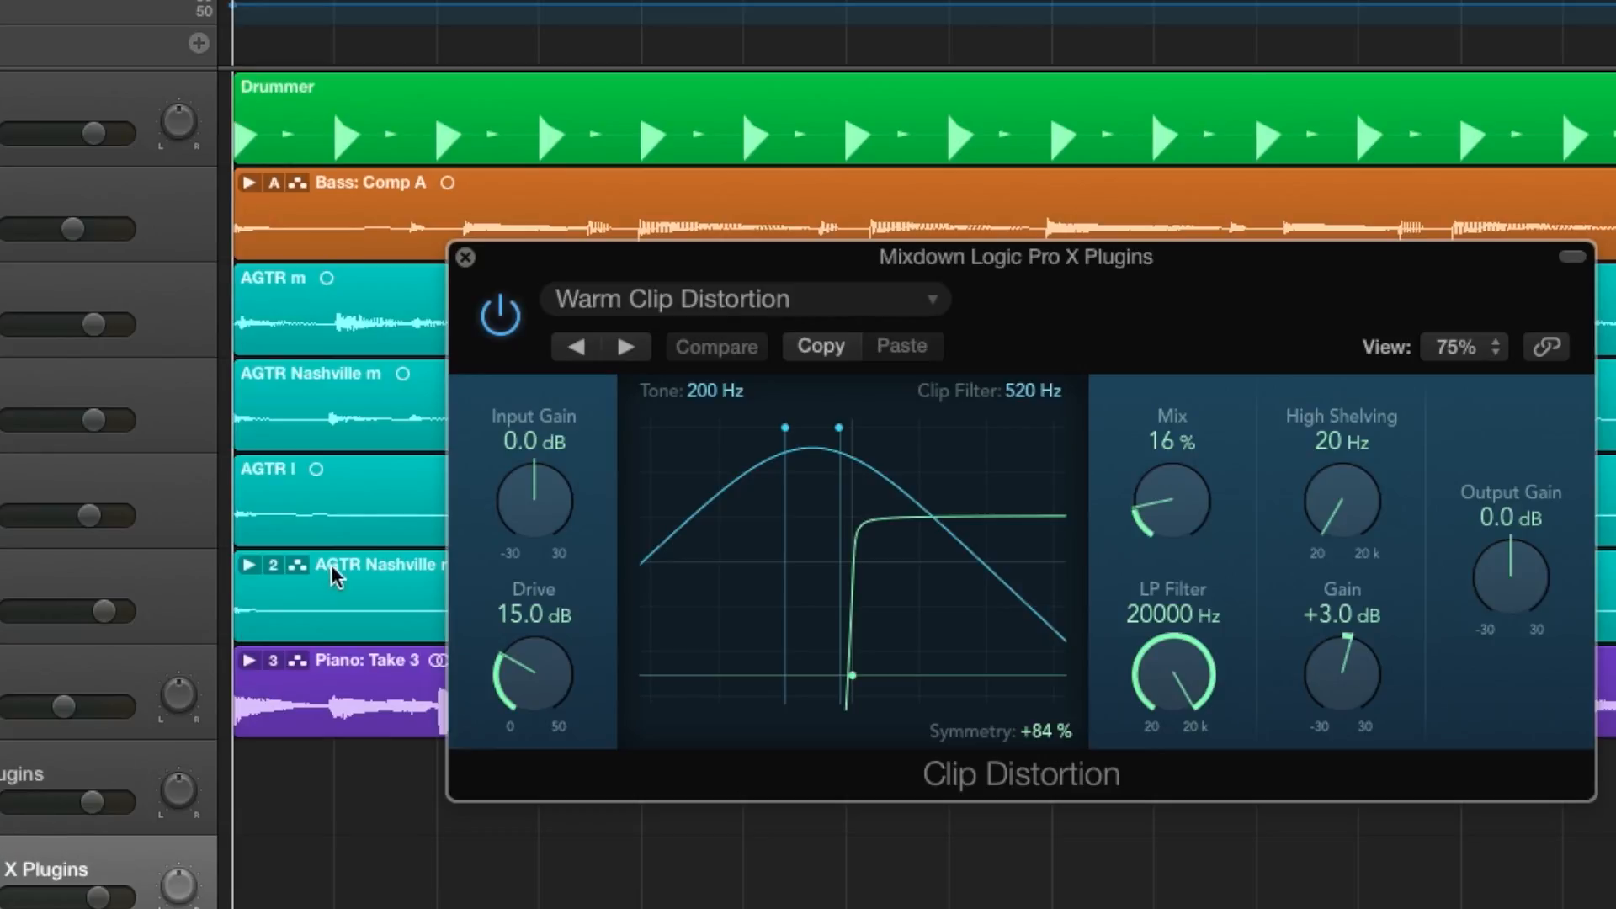
{"action": "left_click", "coordinate": [498, 328]}
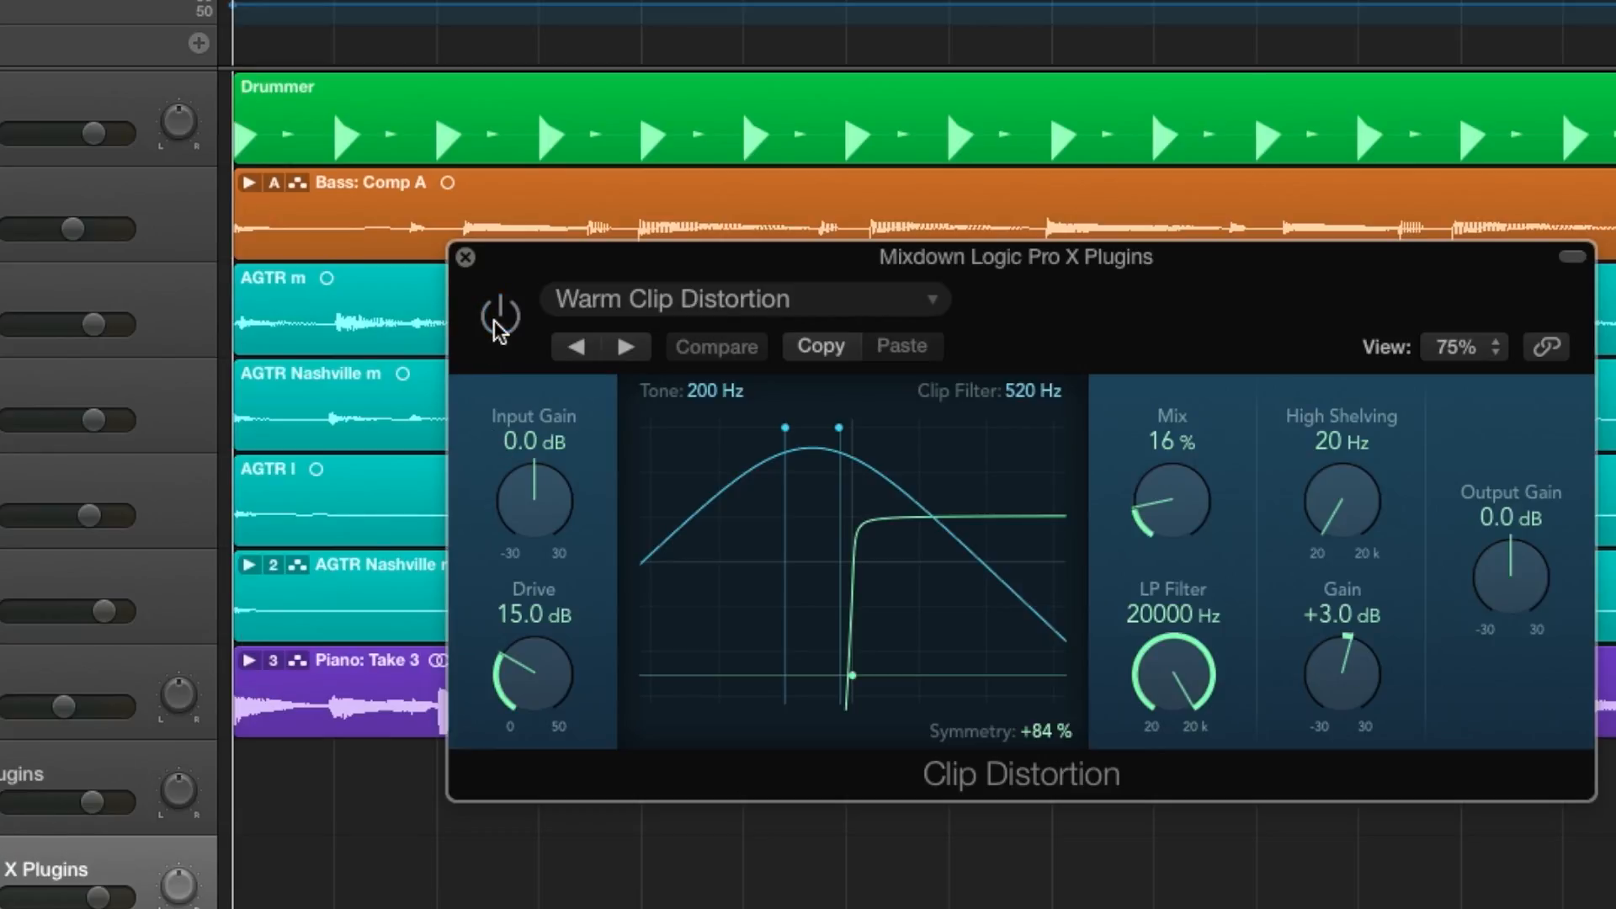
{"action": "key", "text": "space"}
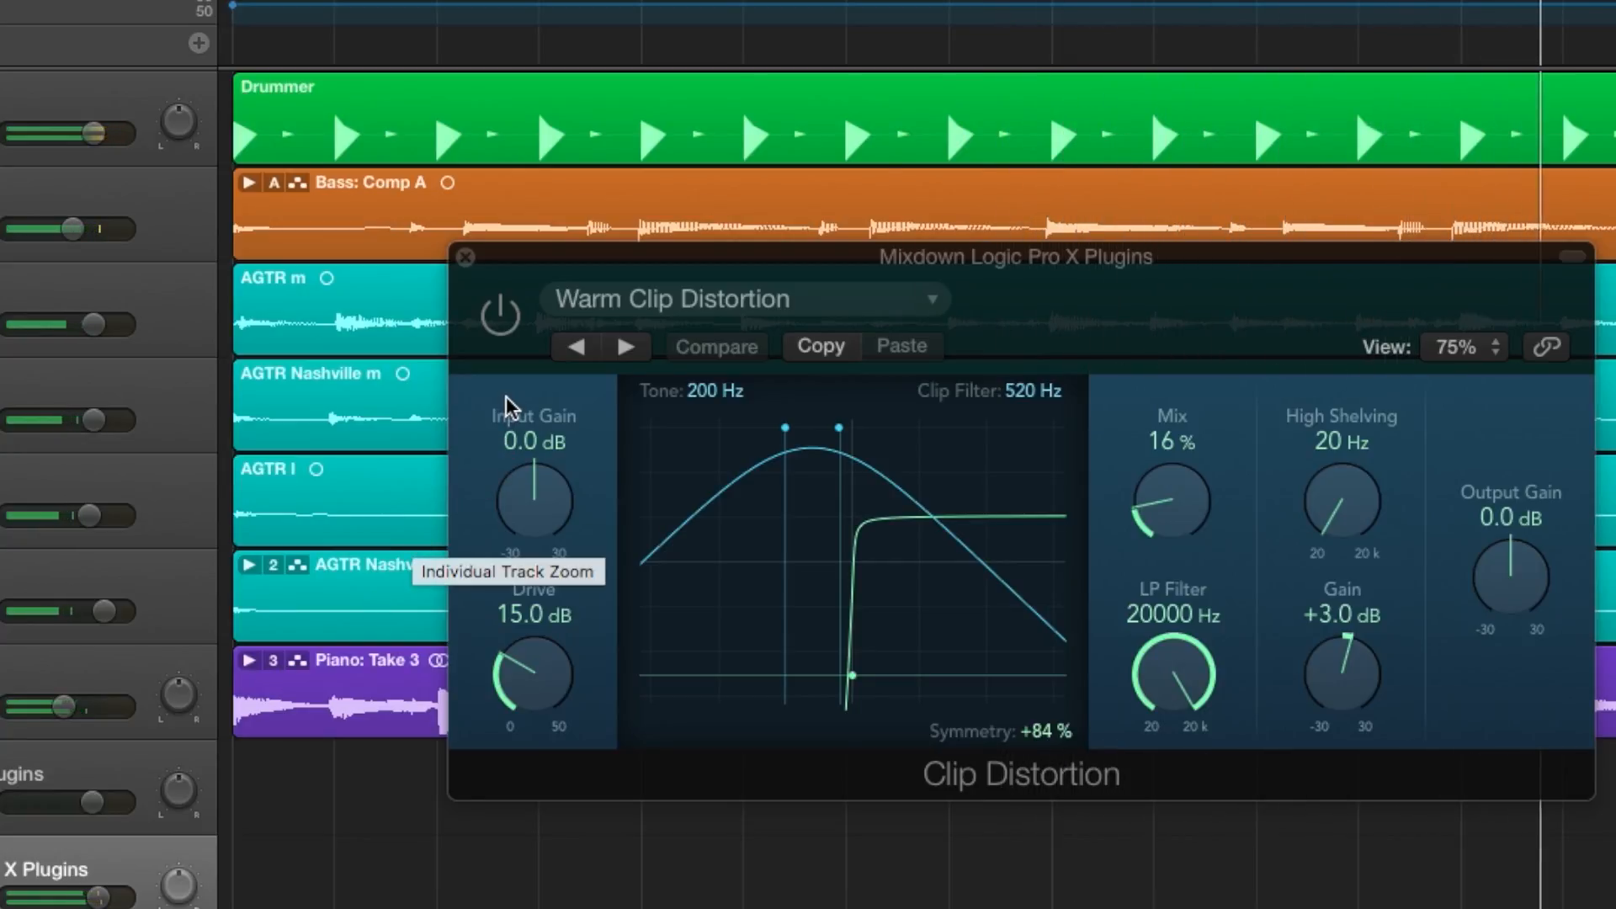
{"action": "left_click", "coordinate": [507, 325]}
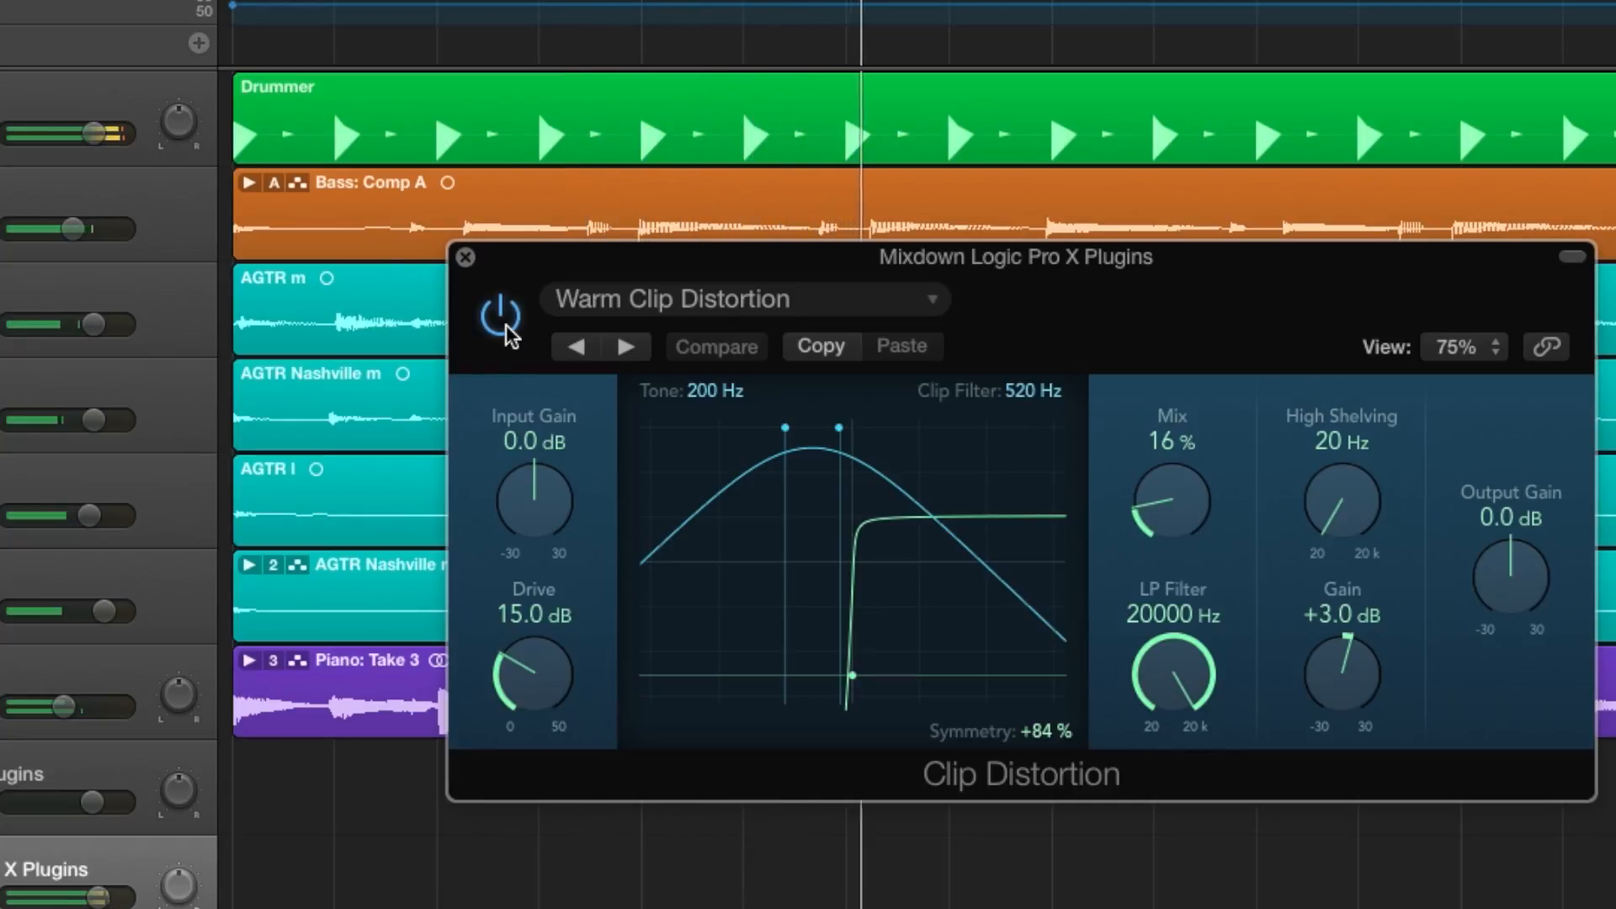
{"action": "left_click", "coordinate": [506, 326]}
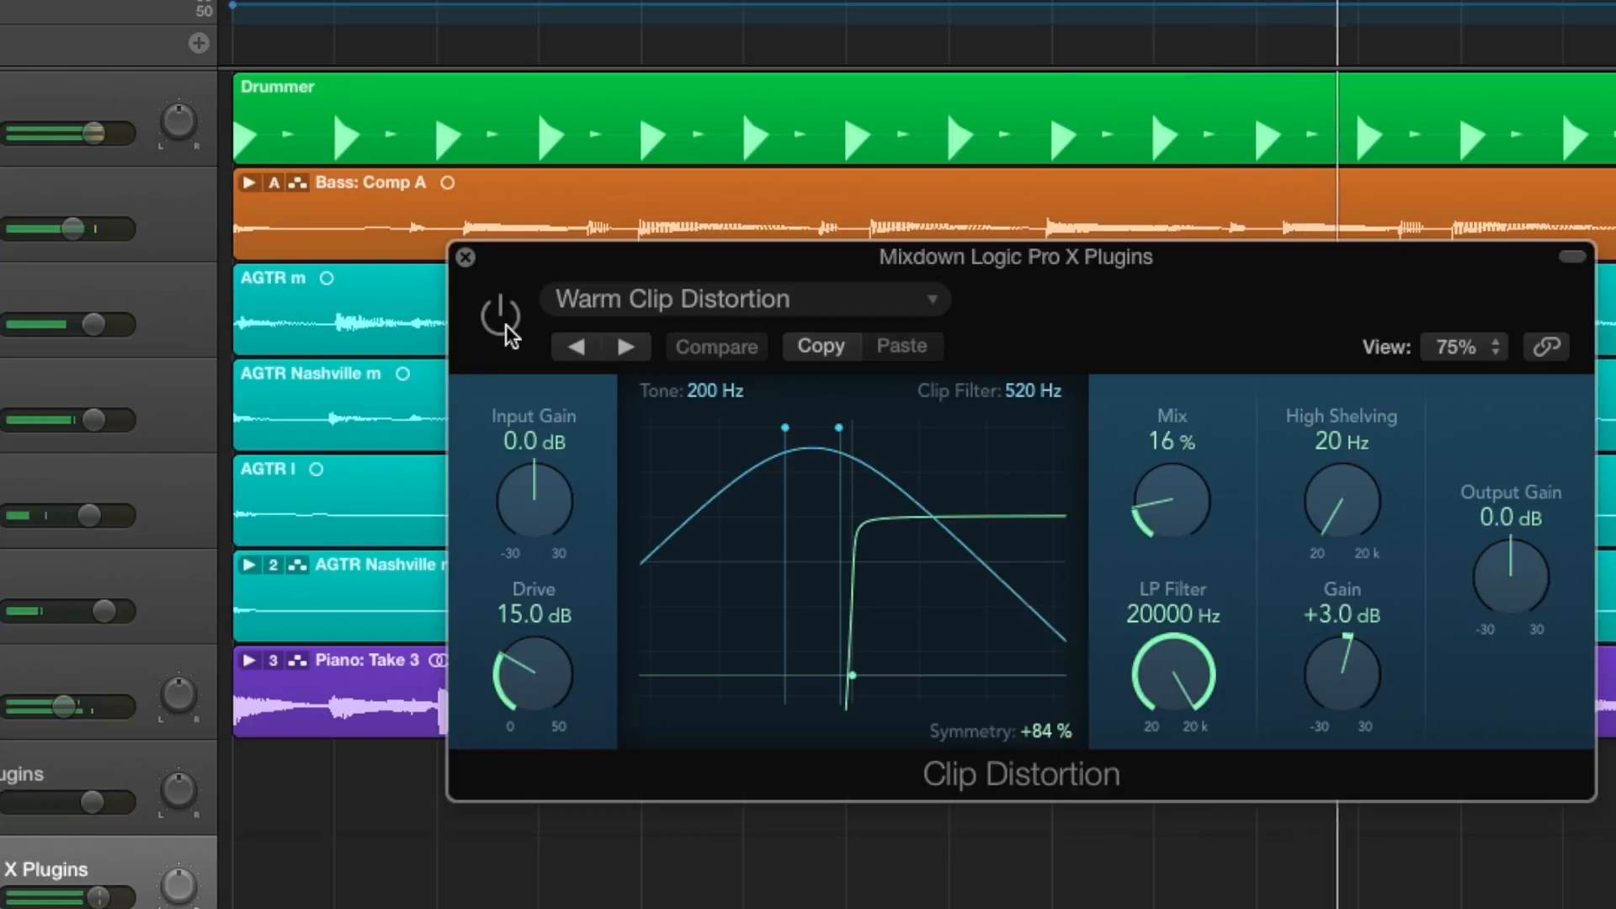
{"action": "left_click", "coordinate": [506, 326]}
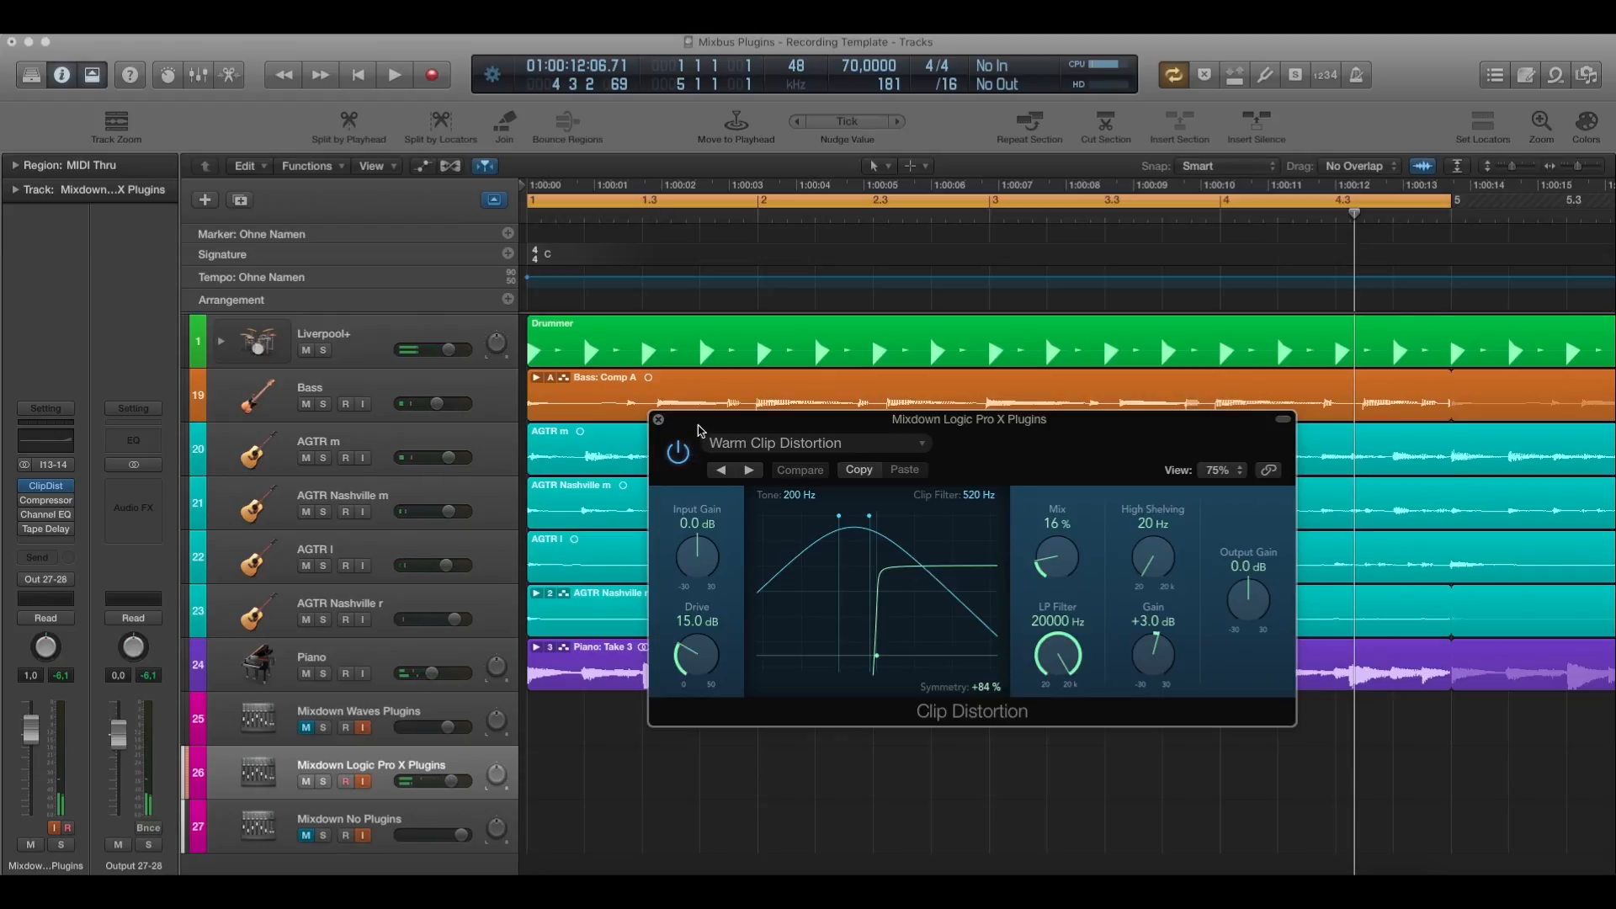
{"action": "left_click_drag", "start_coordinate": [697, 428], "coordinate": [603, 419]}
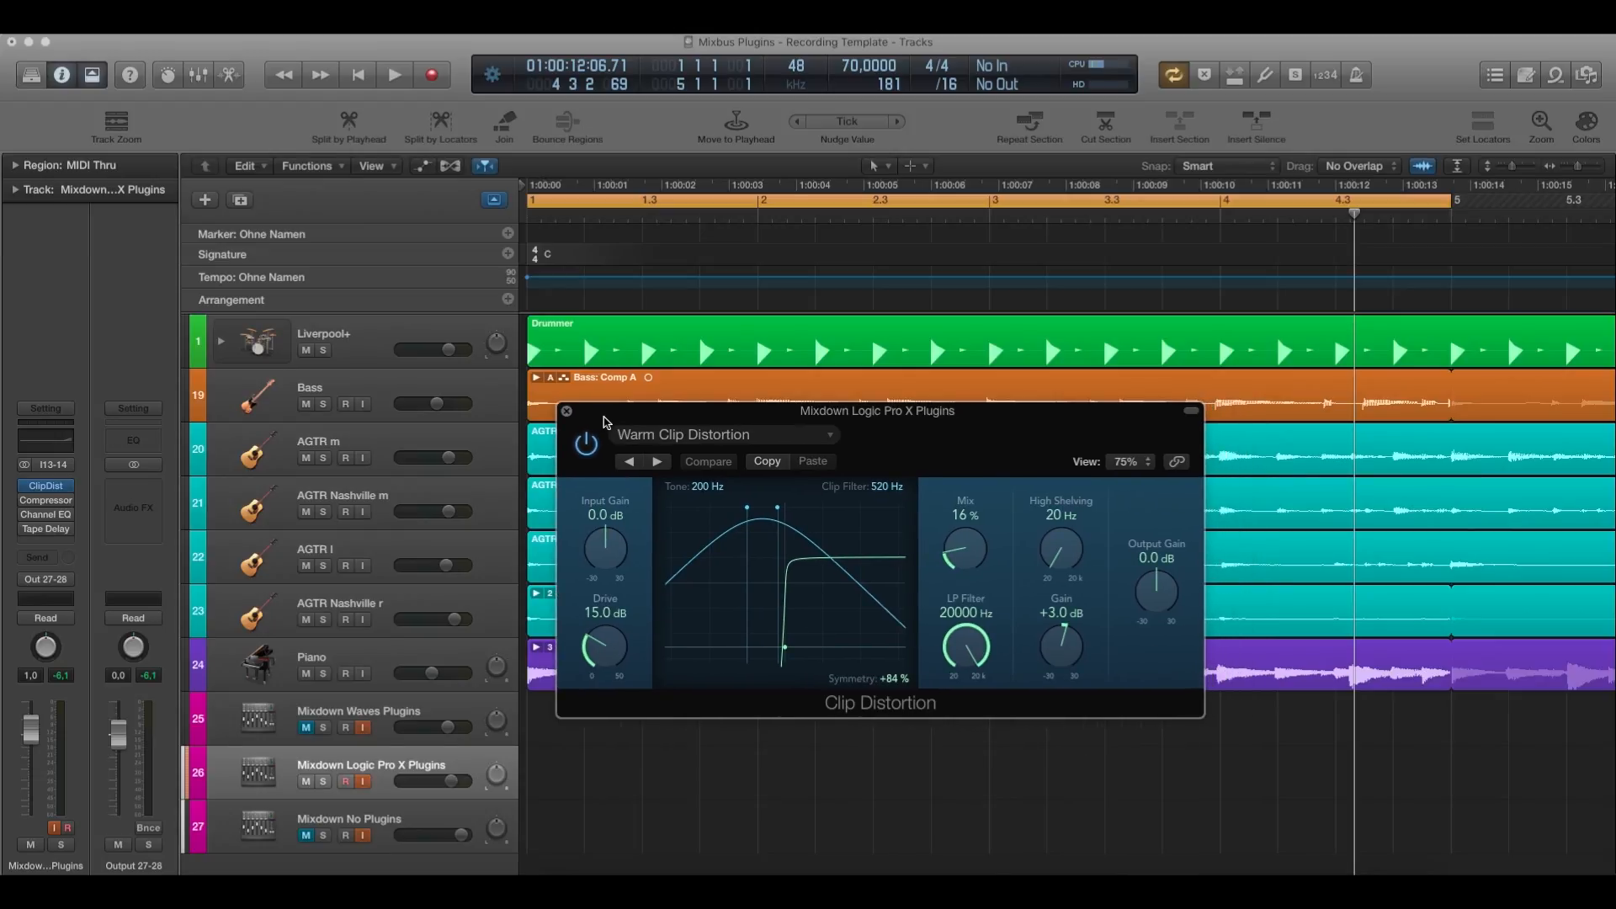
Close Clip Distortion, open the Compressor on the Mixdown Logic Pro X Plugins track, and place its window over the arrangement.
{"action": "left_click", "coordinate": [568, 412]}
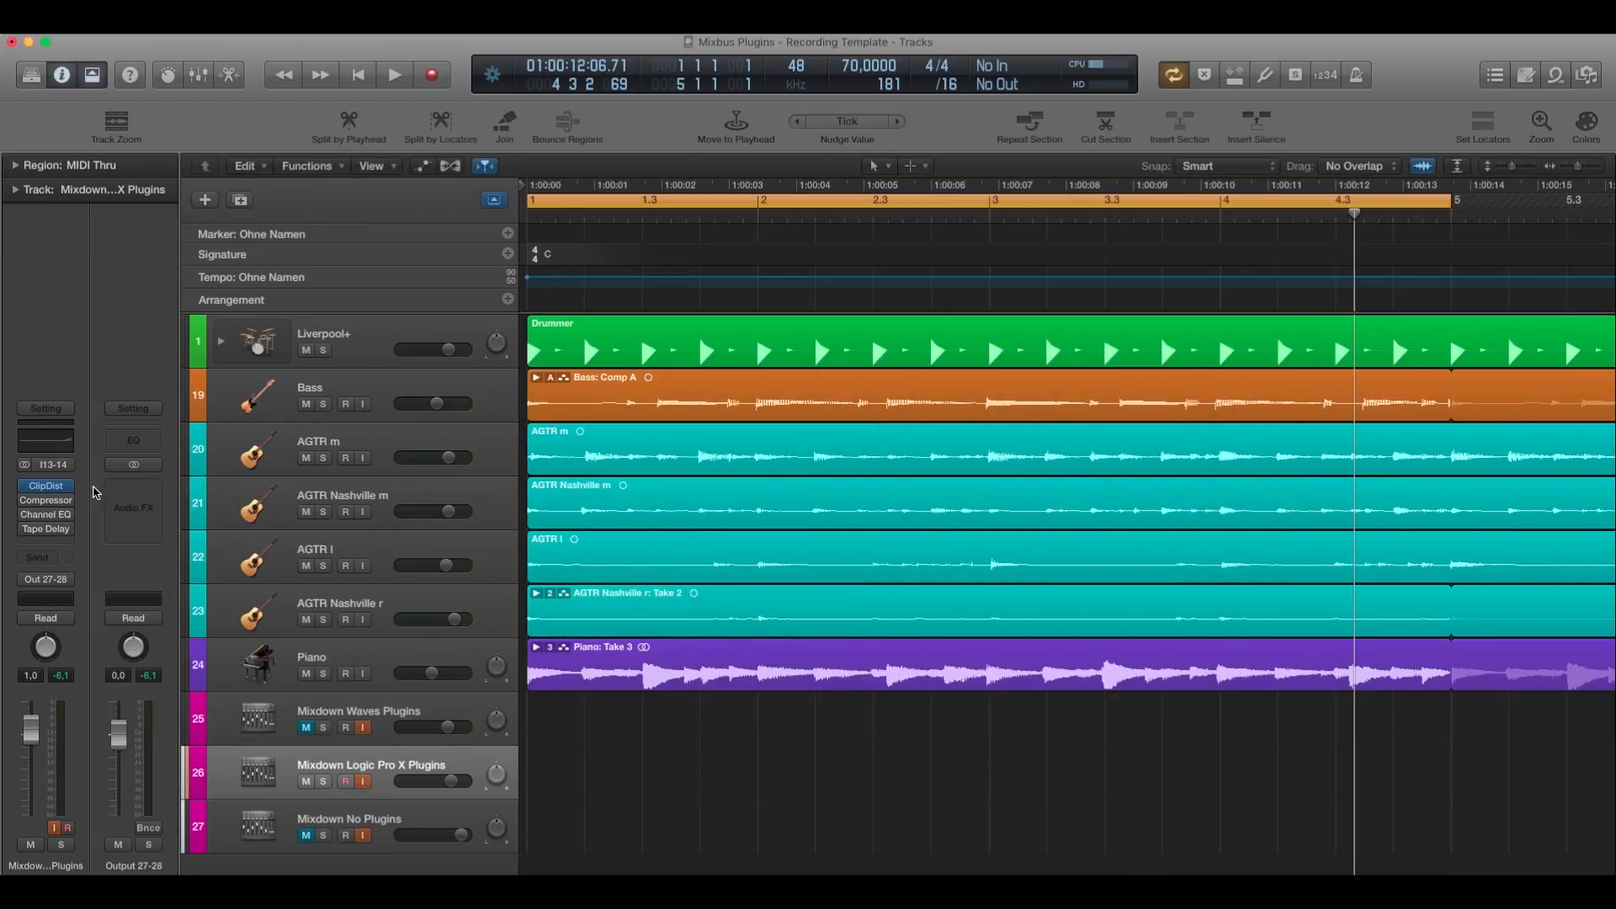
{"action": "left_click", "coordinate": [52, 506]}
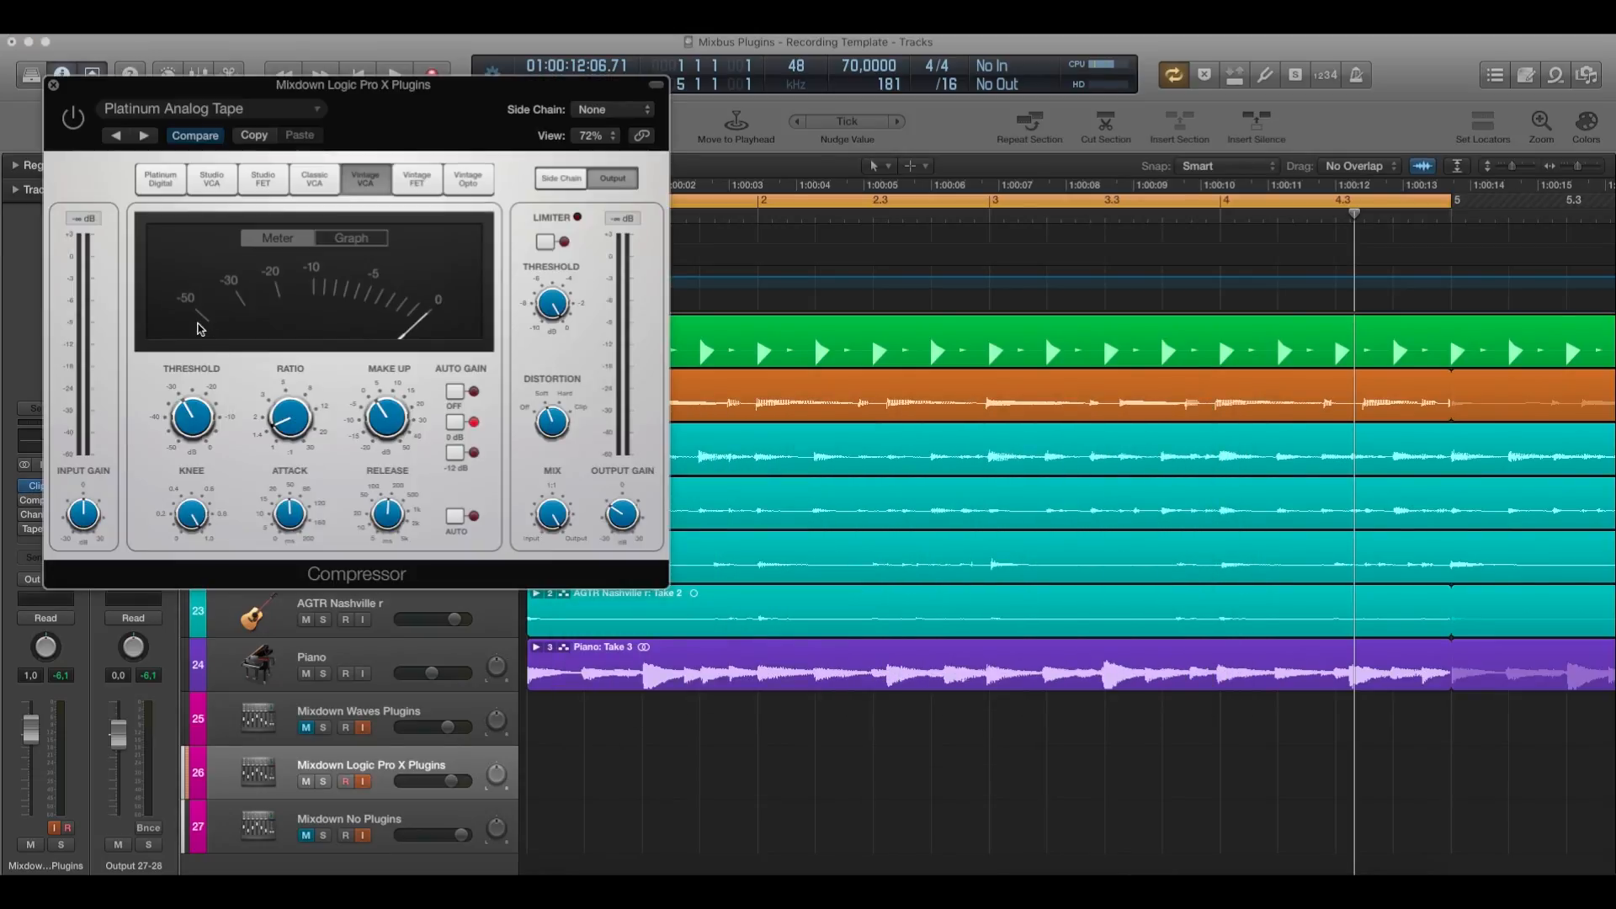
{"action": "left_click_drag", "start_coordinate": [261, 103], "coordinate": [753, 312]}
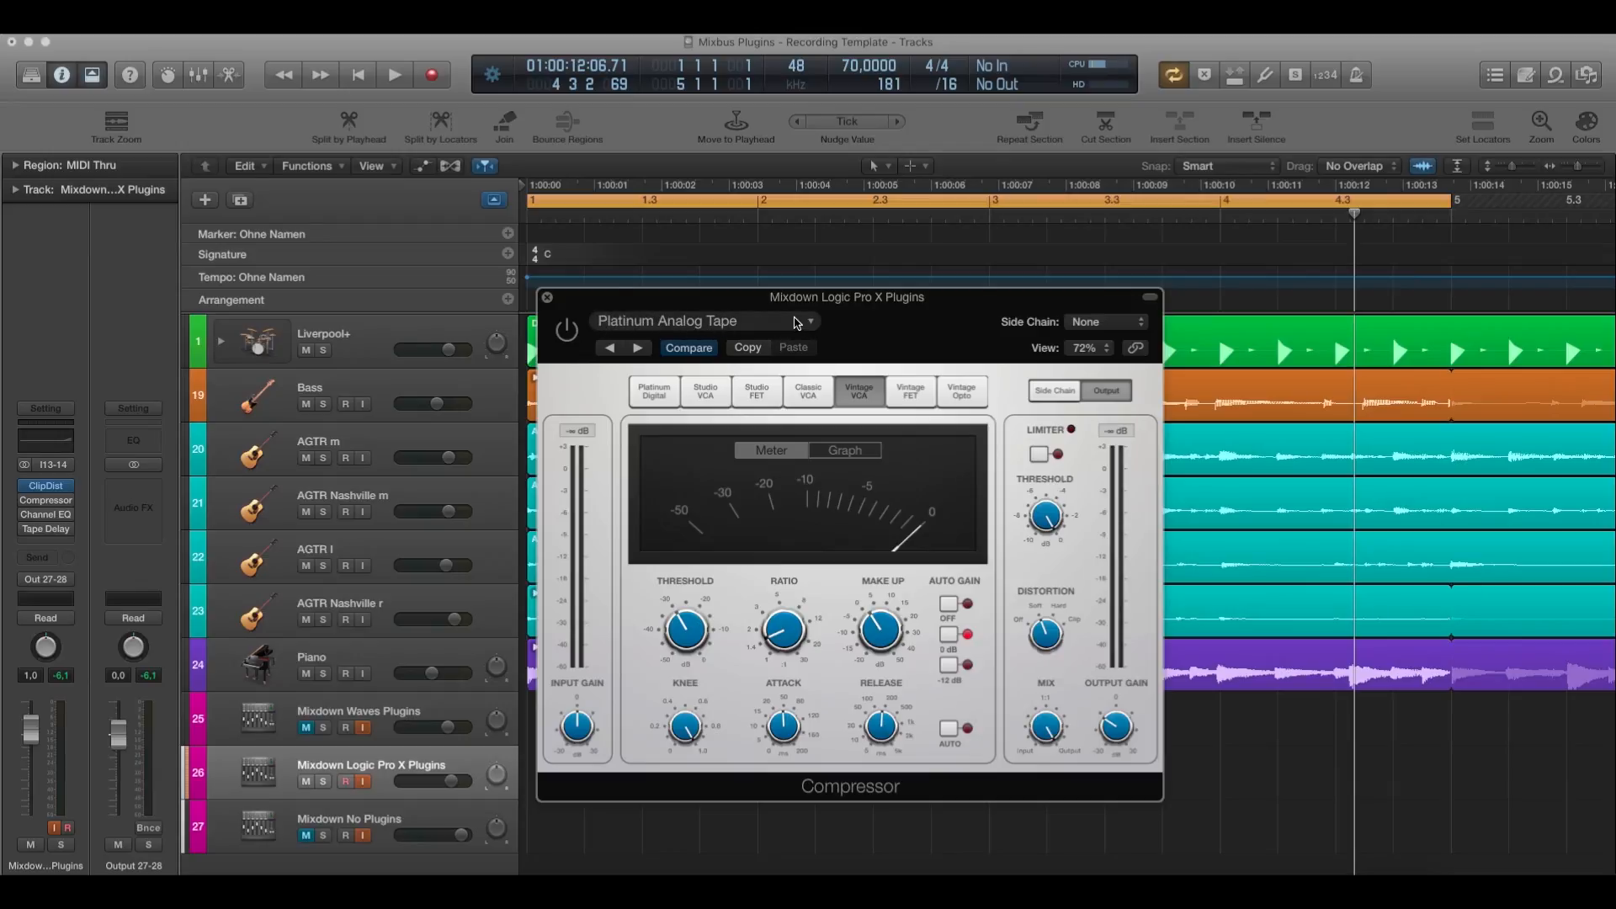
{"action": "left_click_drag", "start_coordinate": [801, 304], "coordinate": [790, 286]}
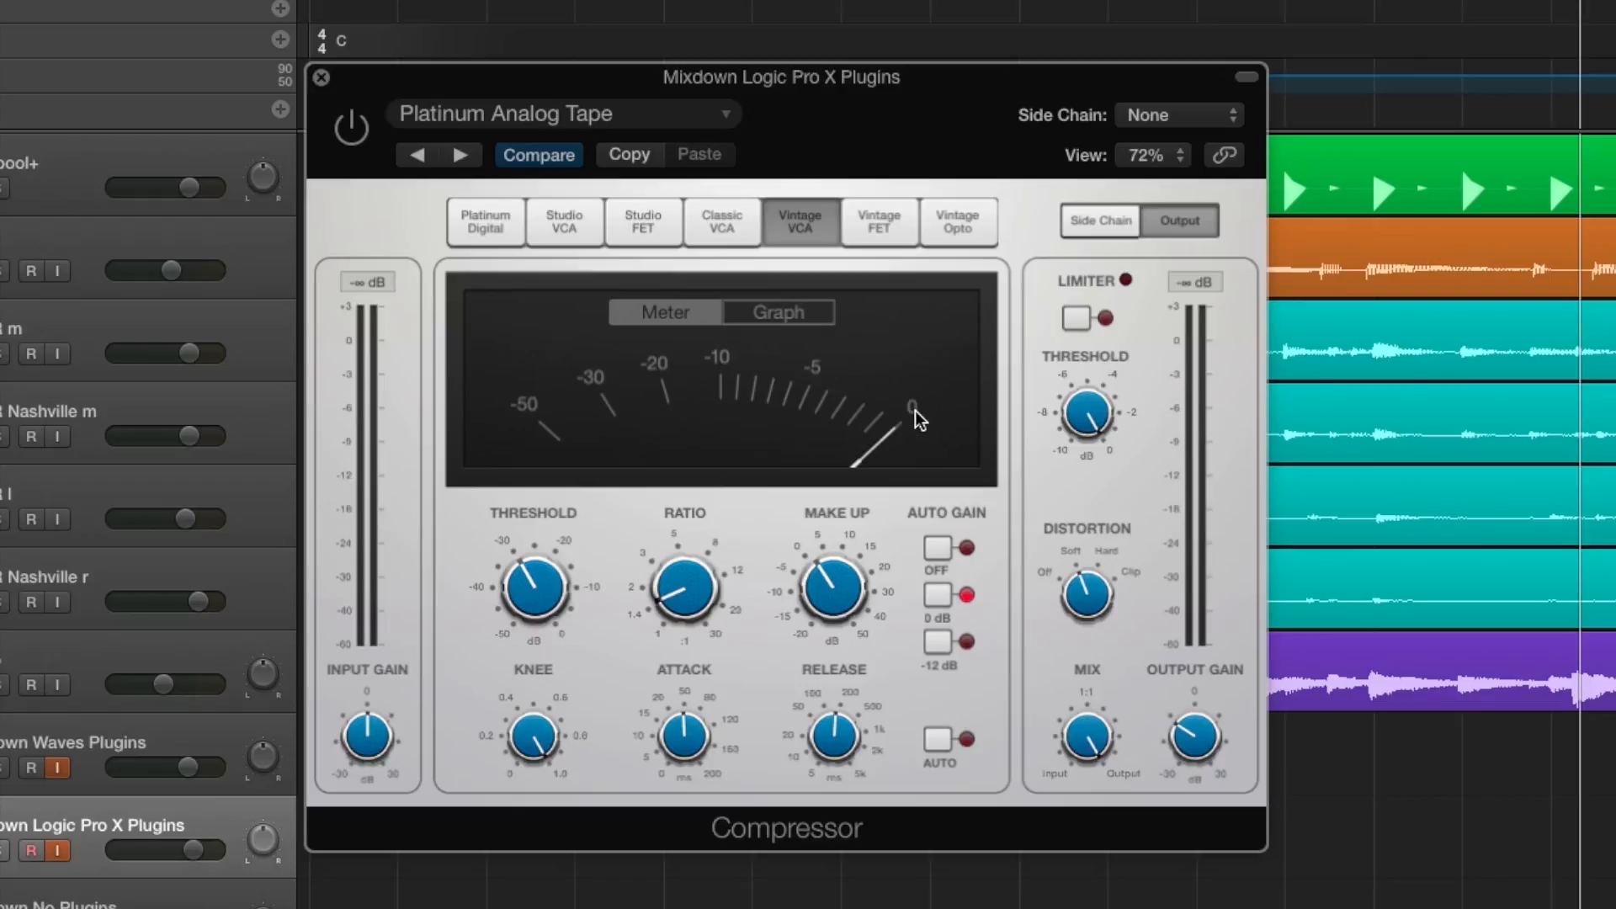
{"action": "left_click_drag", "start_coordinate": [720, 76], "coordinate": [703, 67]}
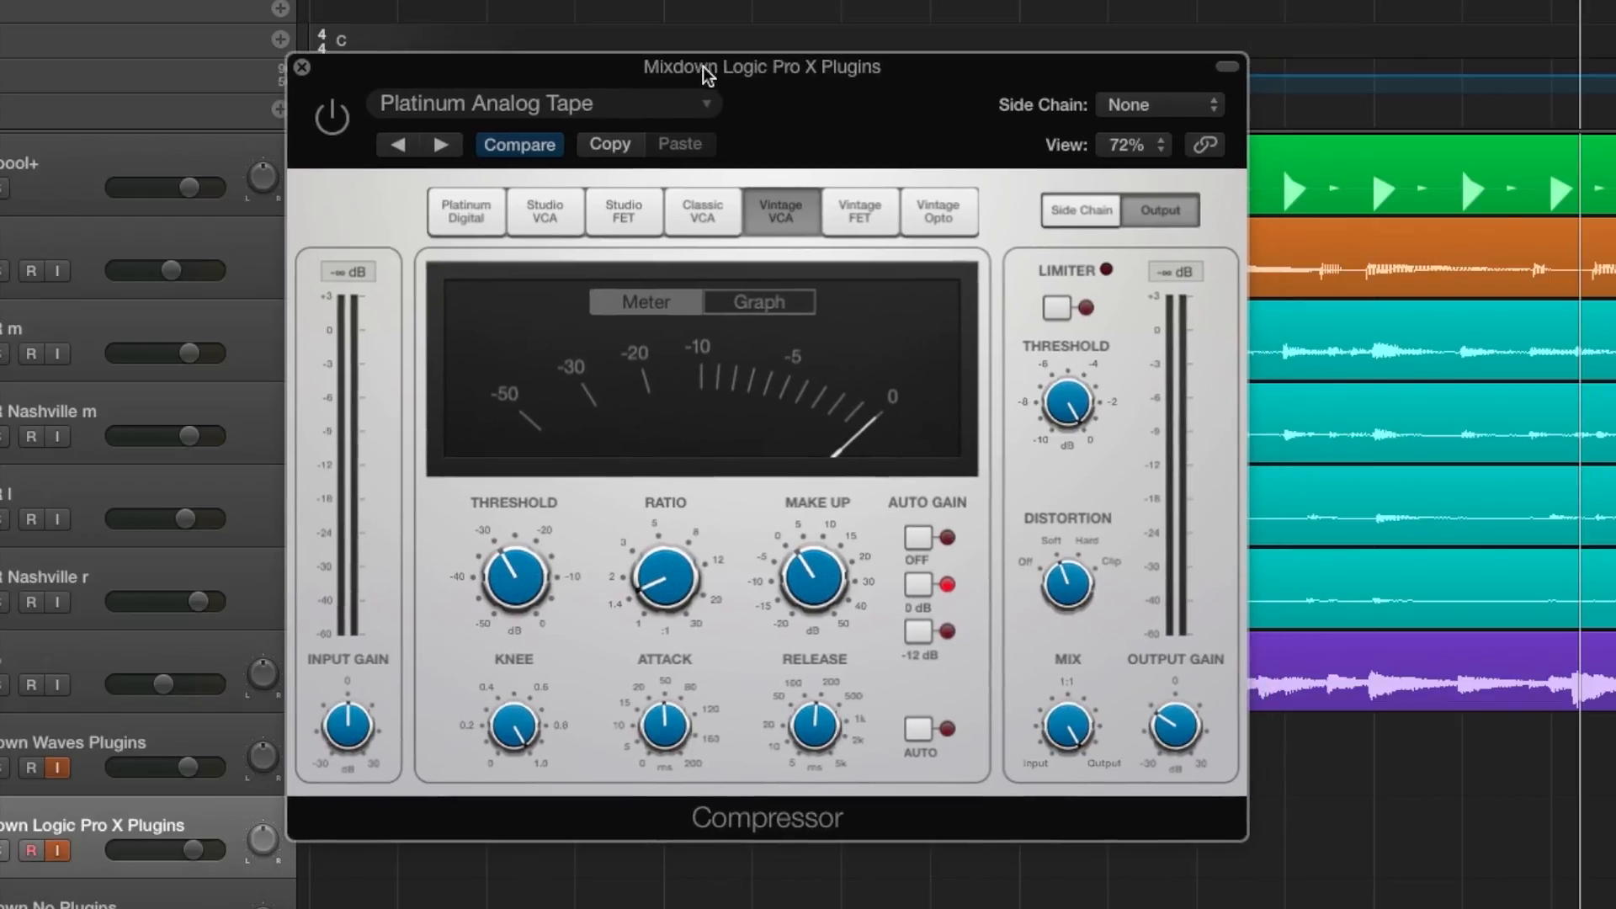
{"action": "left_click_drag", "start_coordinate": [530, 72], "coordinate": [613, 145]}
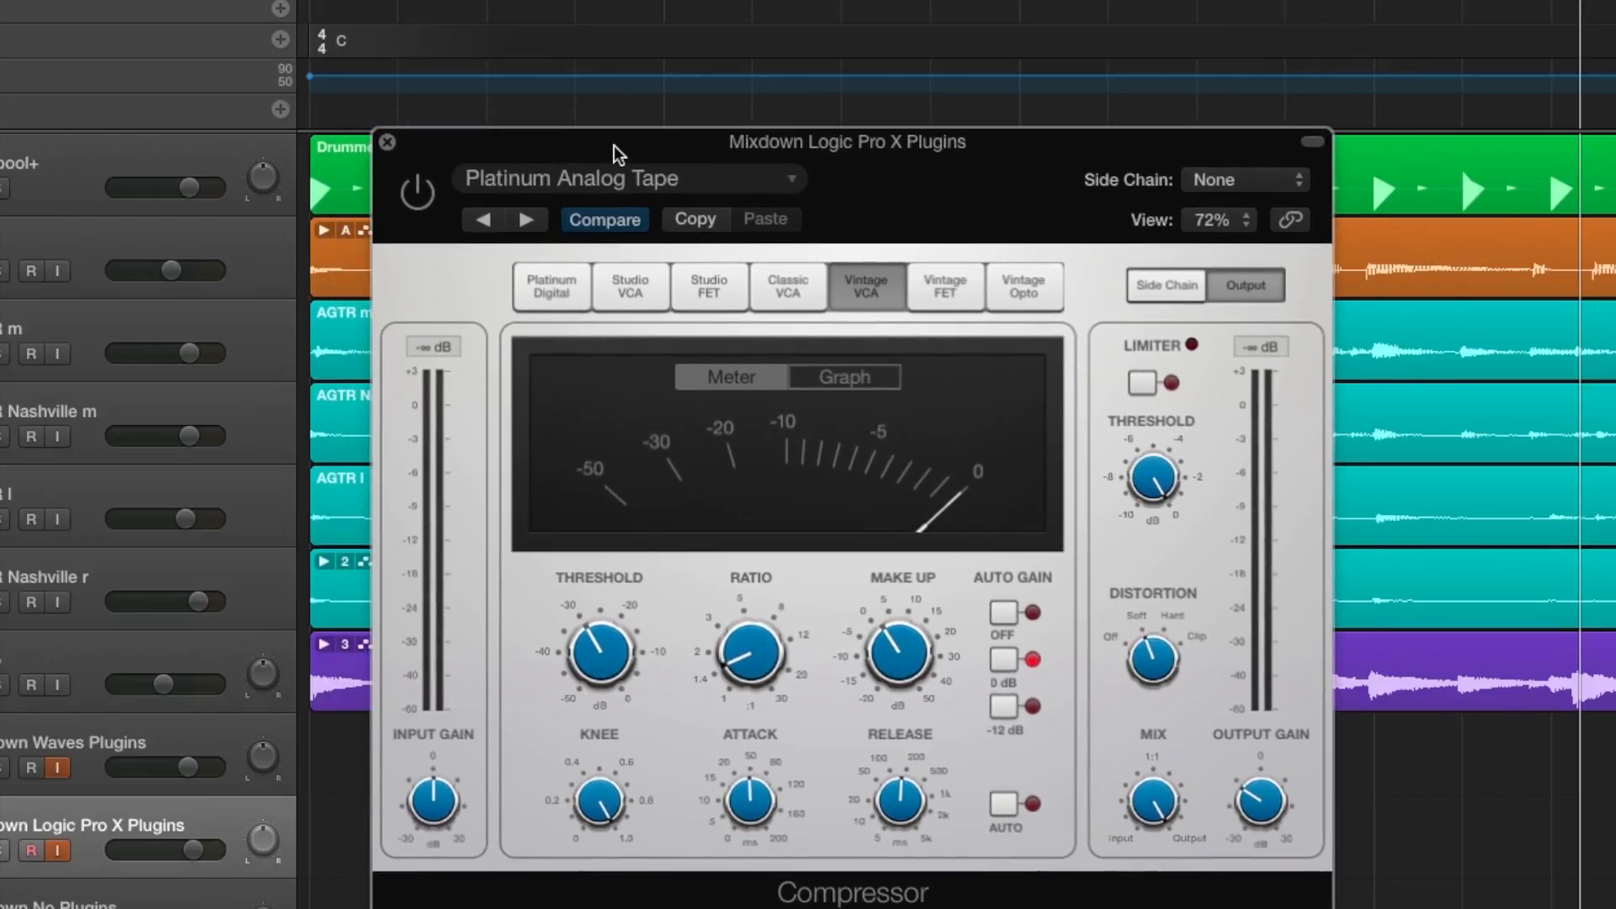
Audition the mix with the Compressor bypassed and enabled, try its Distortion control, and close the plugin left on.
{"action": "key", "text": "space"}
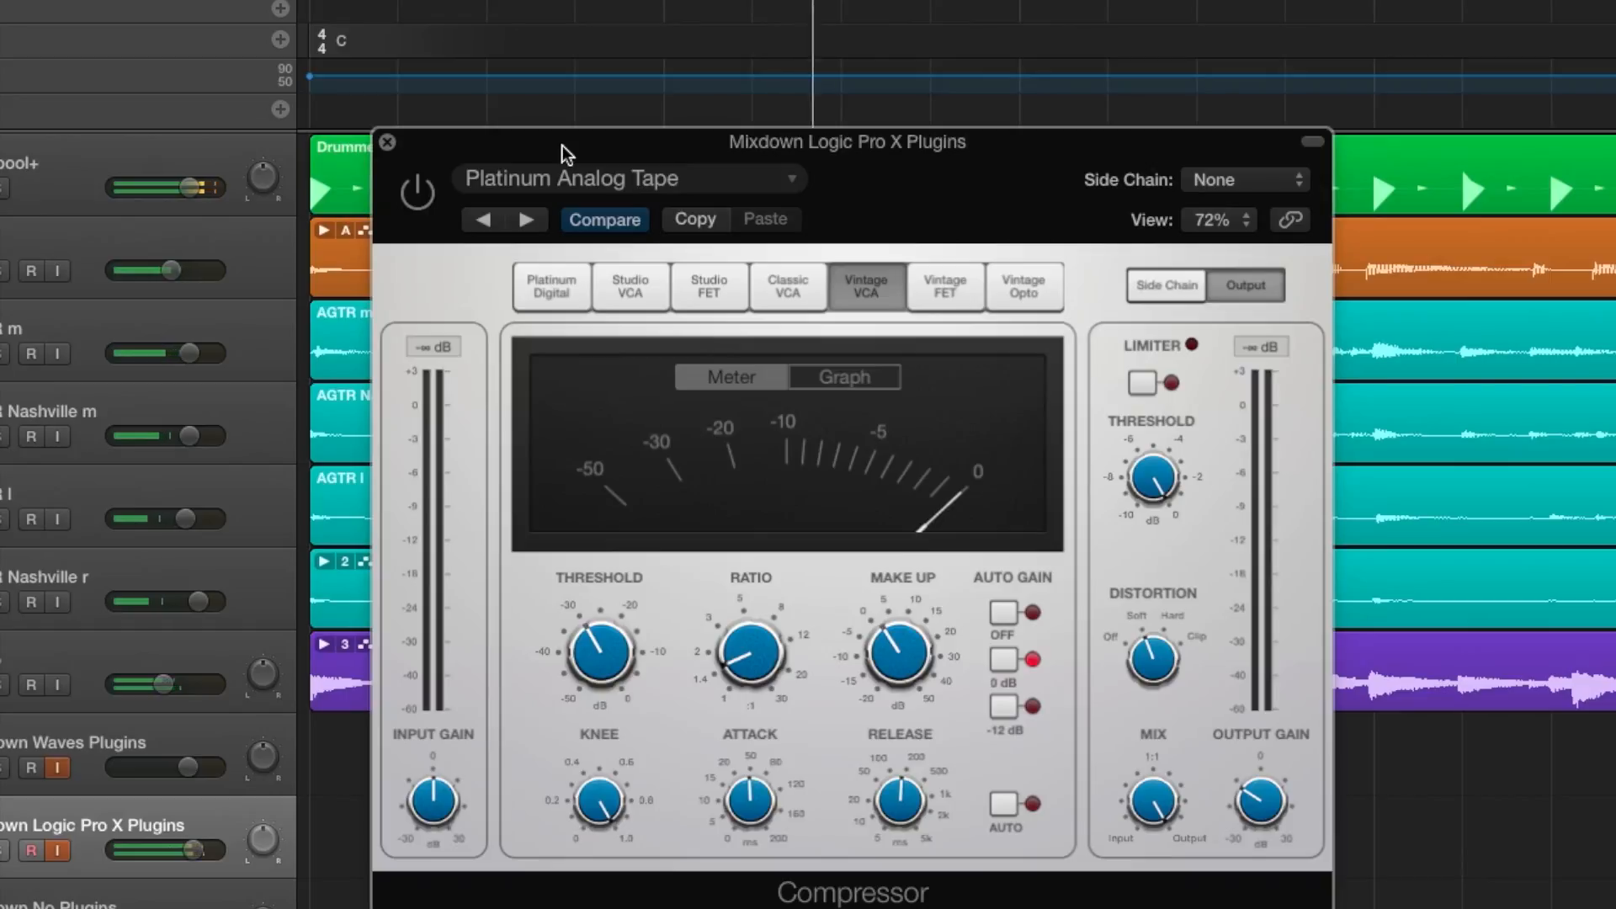
{"action": "left_click", "coordinate": [425, 205]}
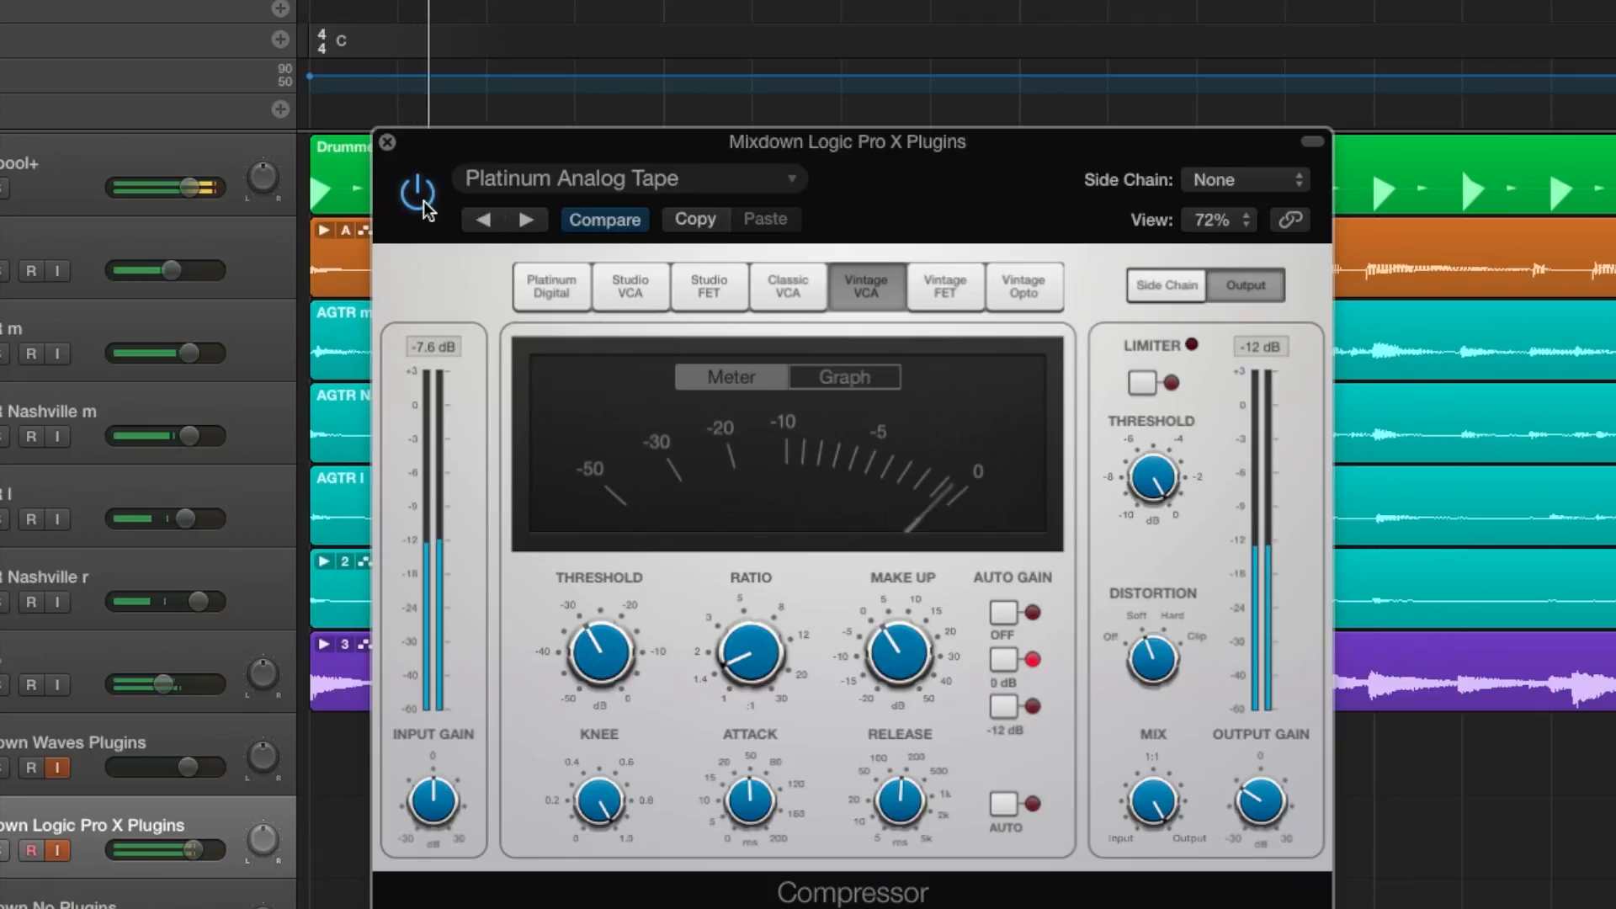
{"action": "left_click", "coordinate": [424, 202]}
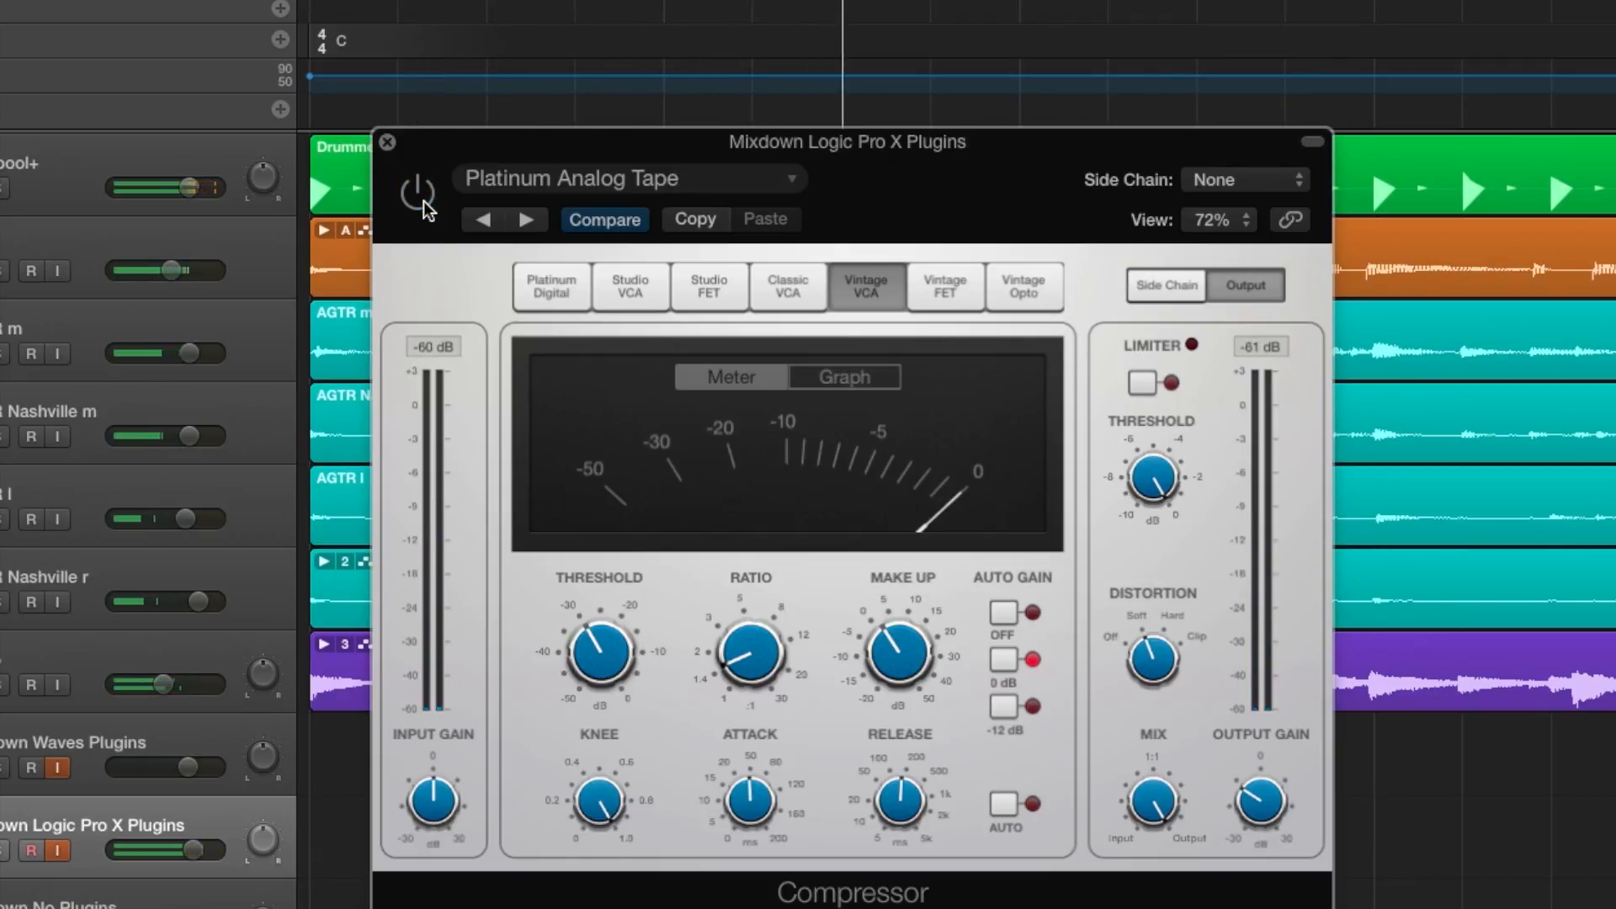
{"action": "left_click", "coordinate": [423, 202]}
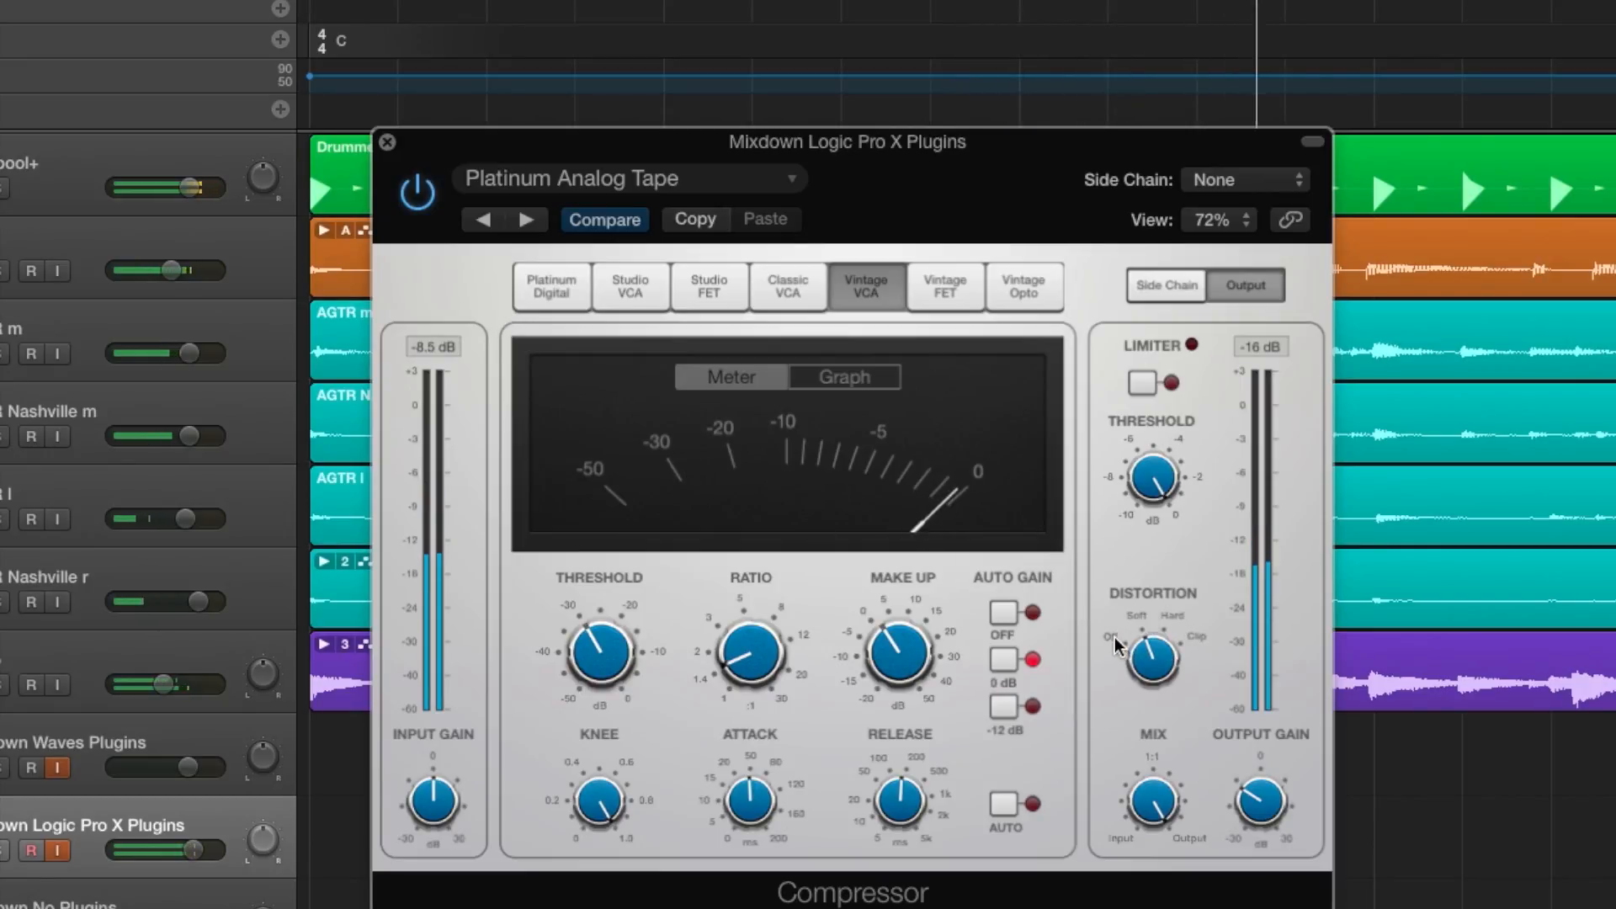
{"action": "left_click_drag", "start_coordinate": [1152, 658], "coordinate": [1145, 698]}
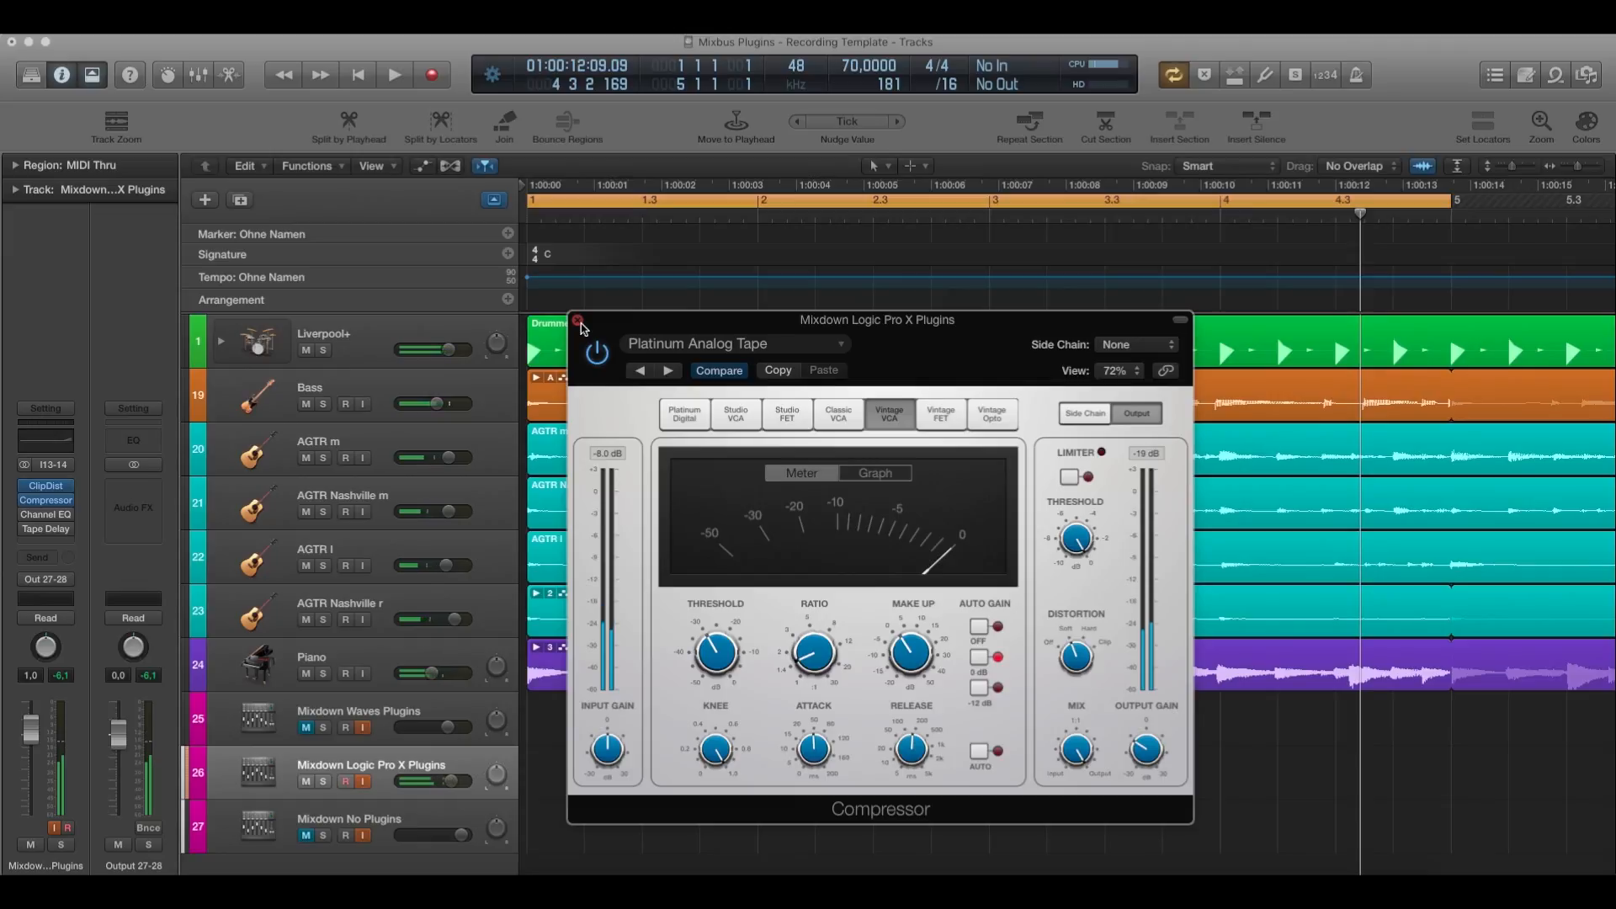
{"action": "left_click", "coordinate": [578, 320]}
Open the Channel EQ on the Mixdown Logic Pro X Plugins track and place its window over the arrangement.
{"action": "mouse_move", "coordinate": [47, 520]}
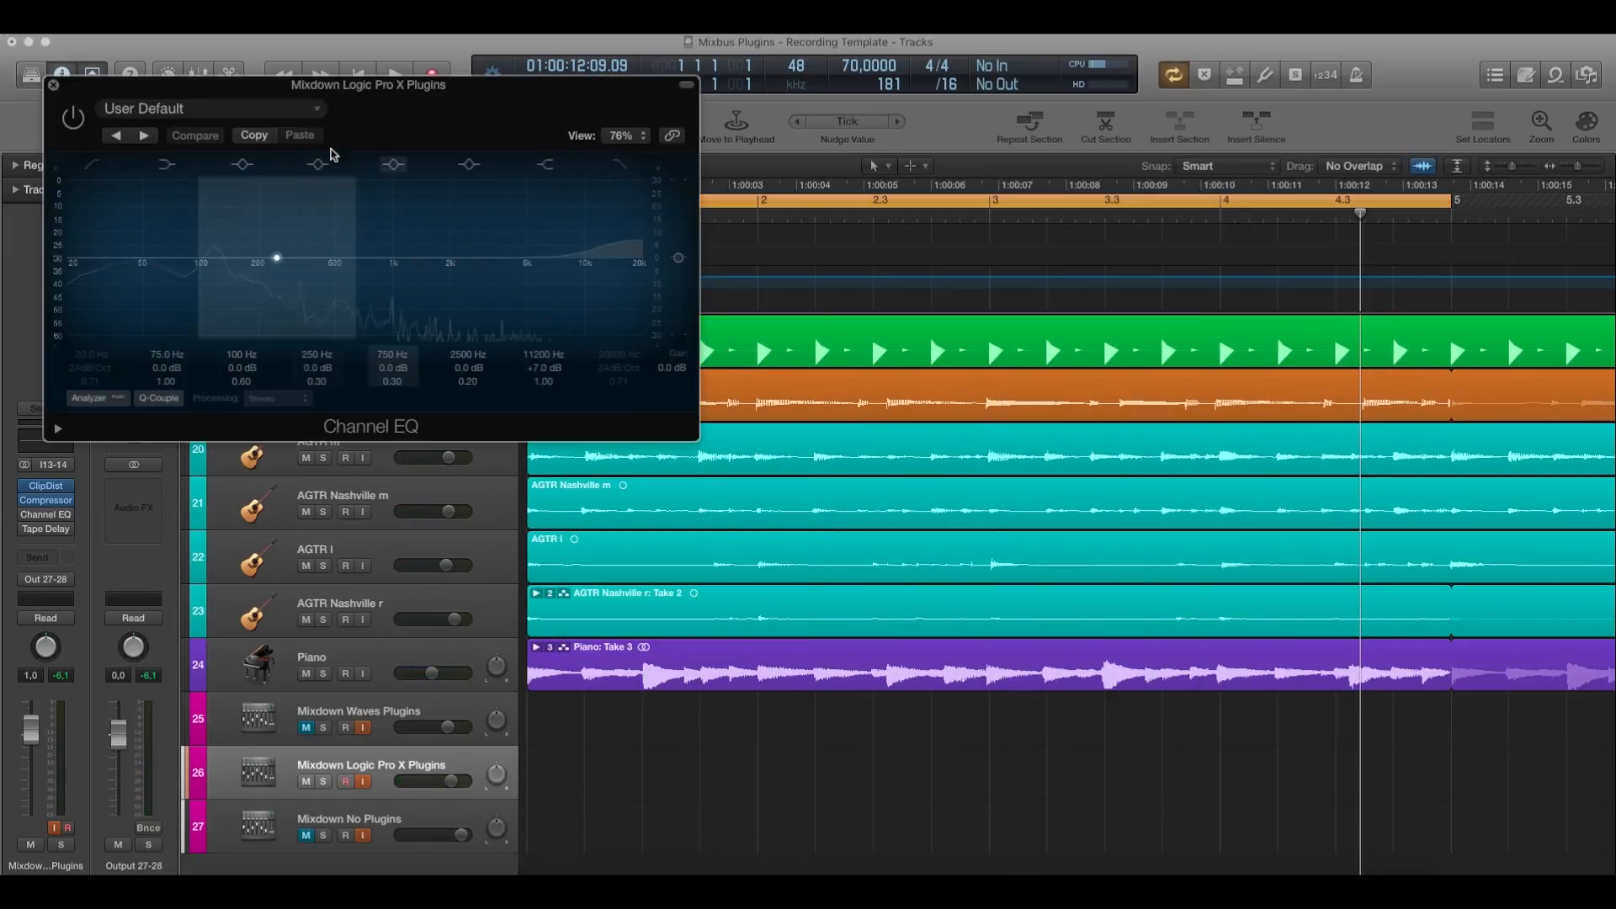
{"action": "left_click_drag", "start_coordinate": [339, 88], "coordinate": [678, 263]}
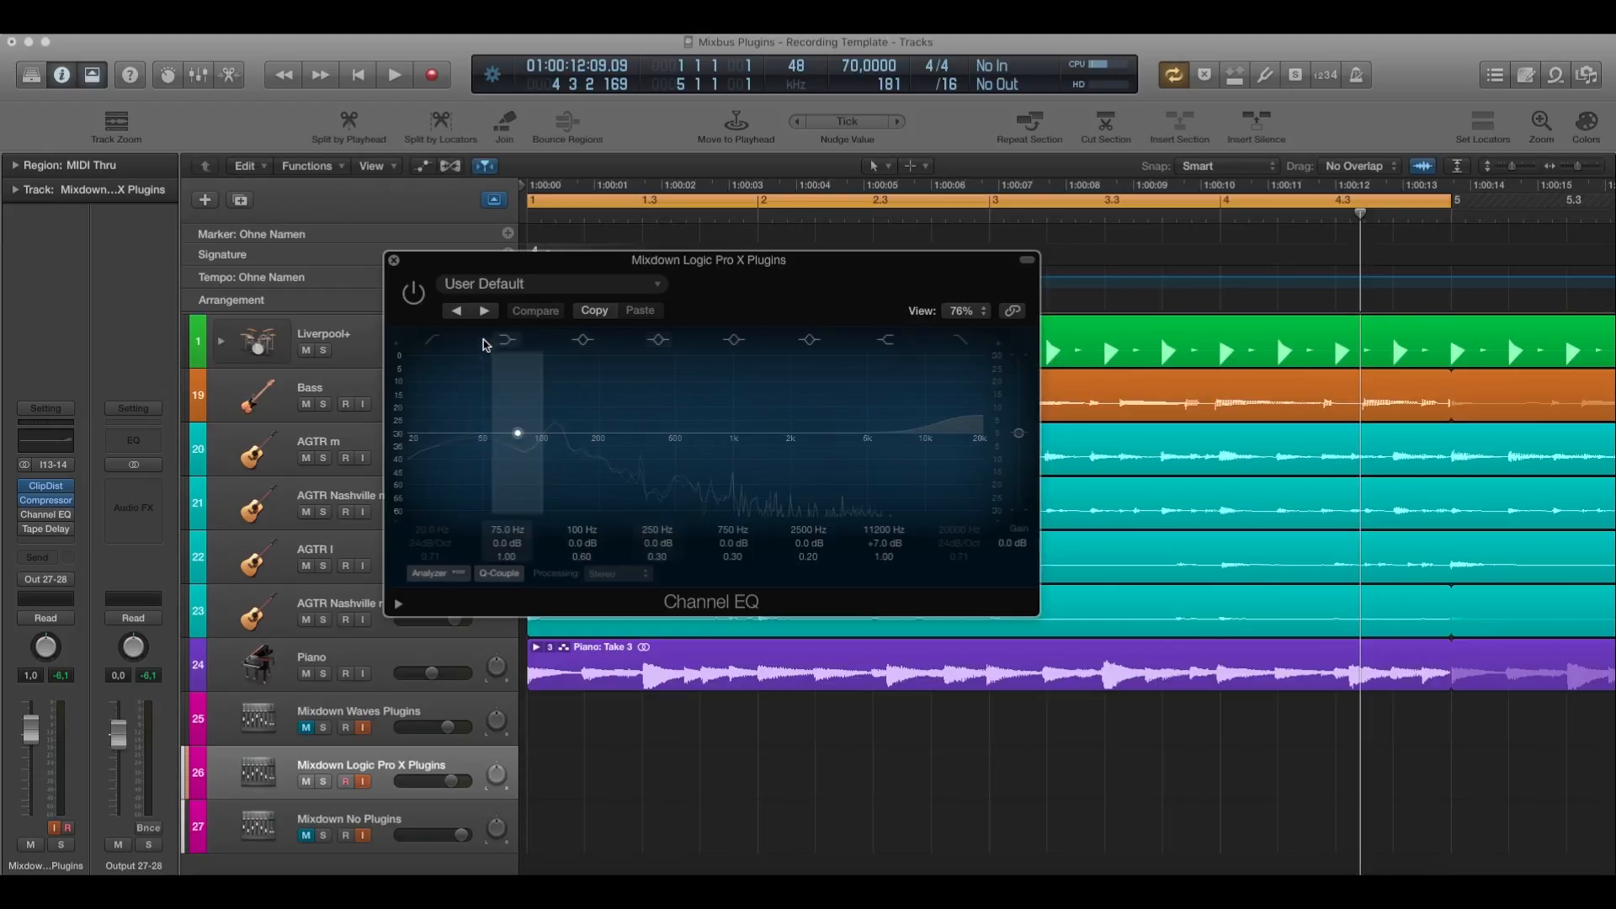
{"action": "left_click_drag", "start_coordinate": [459, 265], "coordinate": [640, 389]}
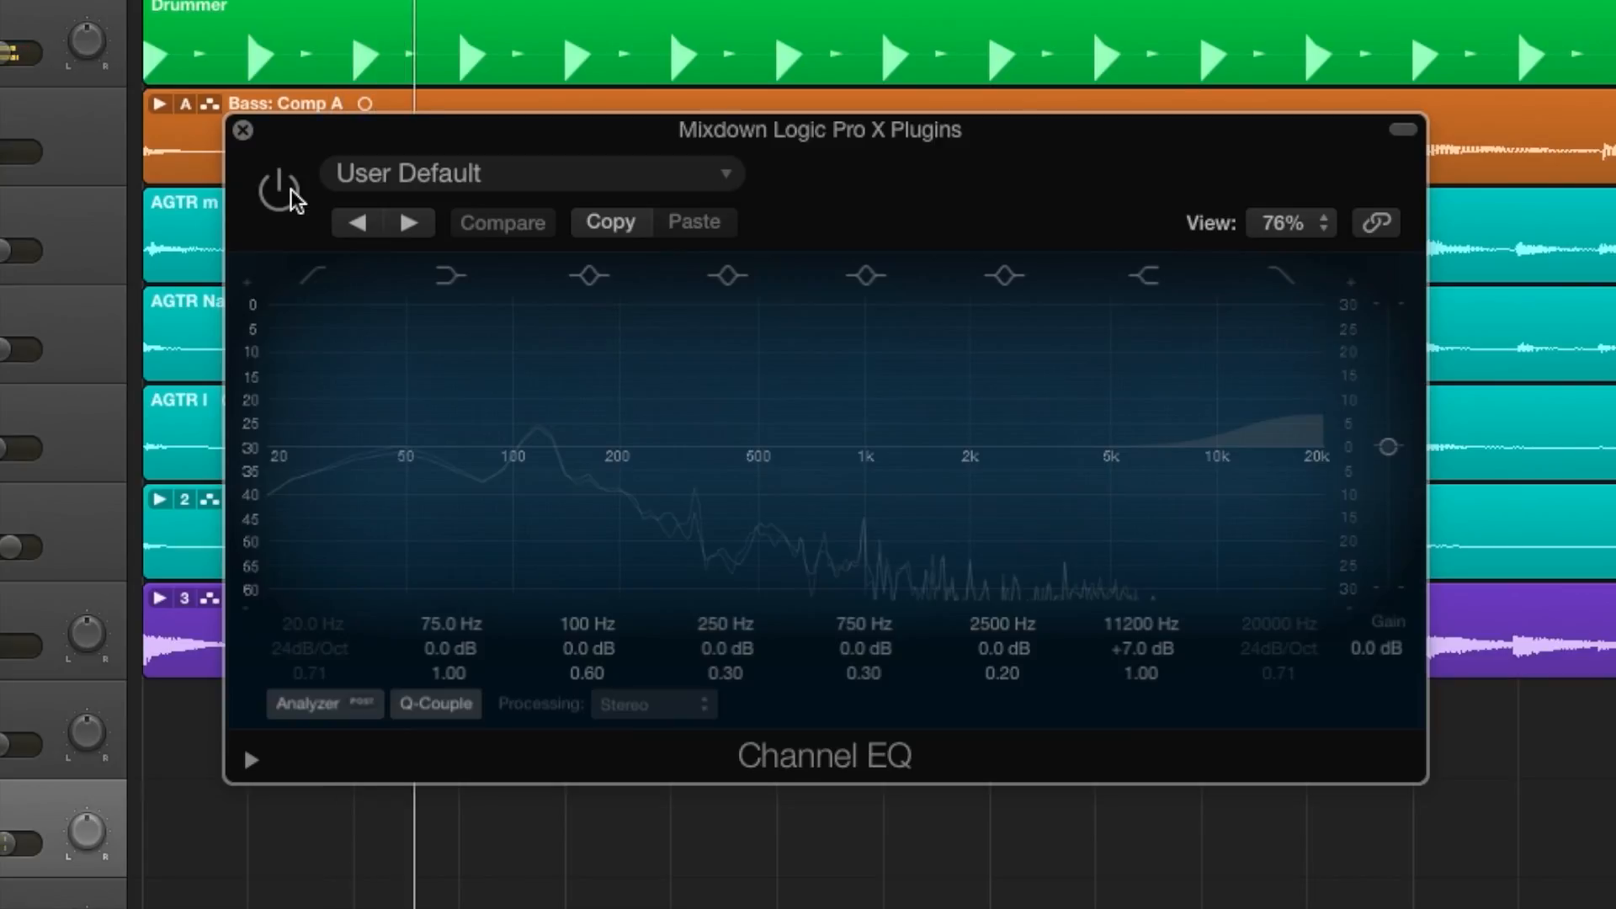
Compare the playing mix with Channel EQ enabled and bypassed, and close the plugin left on.
{"action": "left_click", "coordinate": [280, 192]}
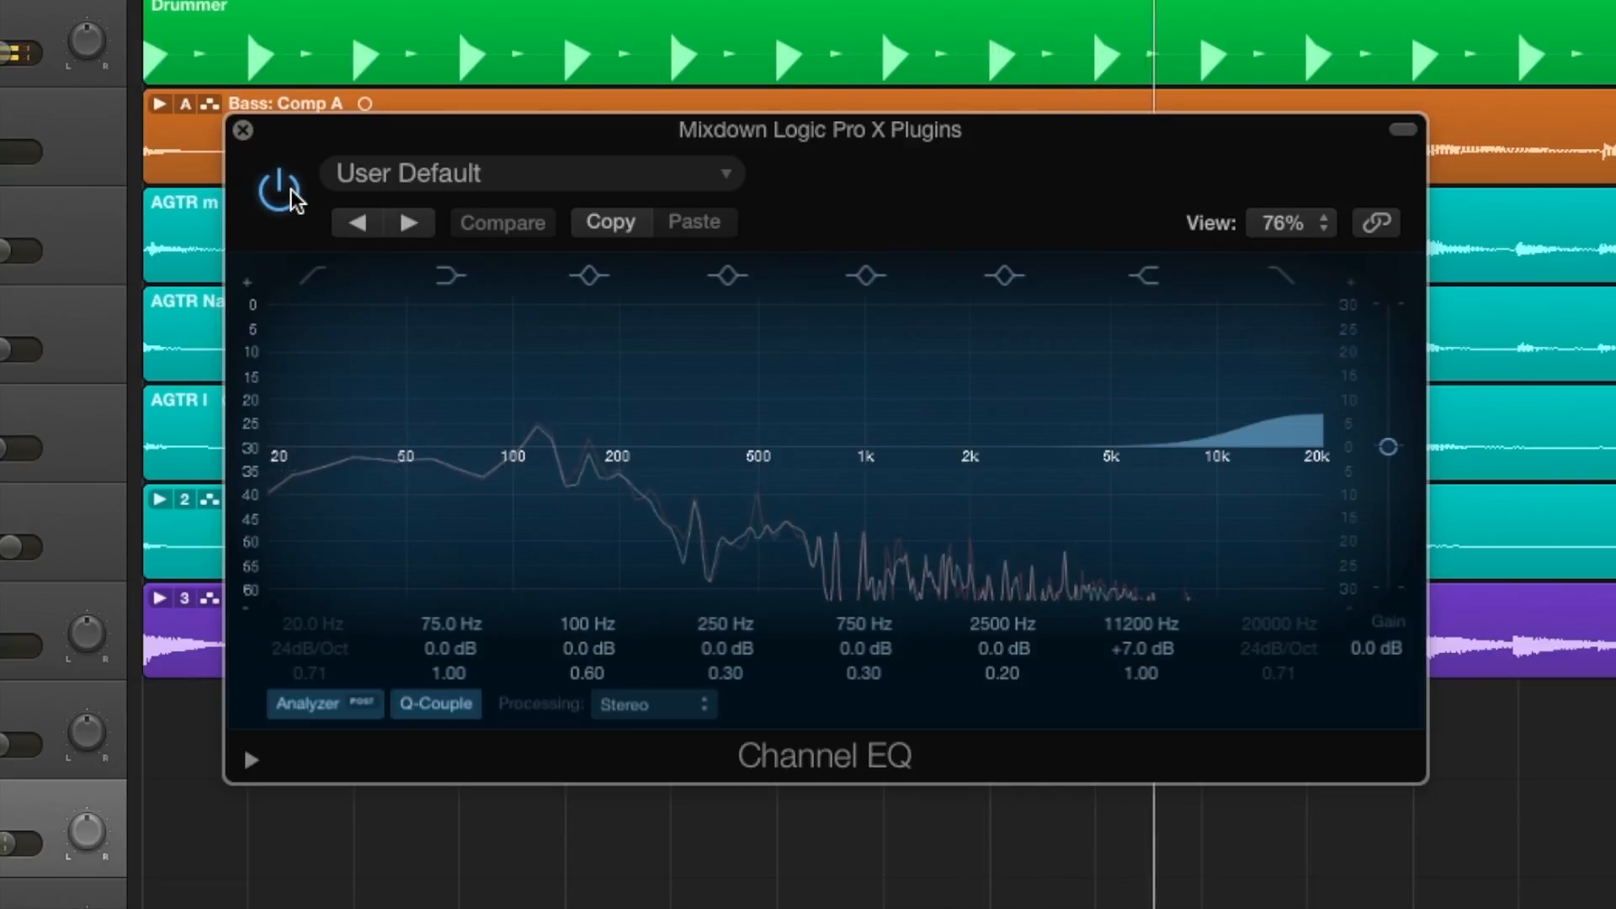
{"action": "left_click", "coordinate": [291, 192]}
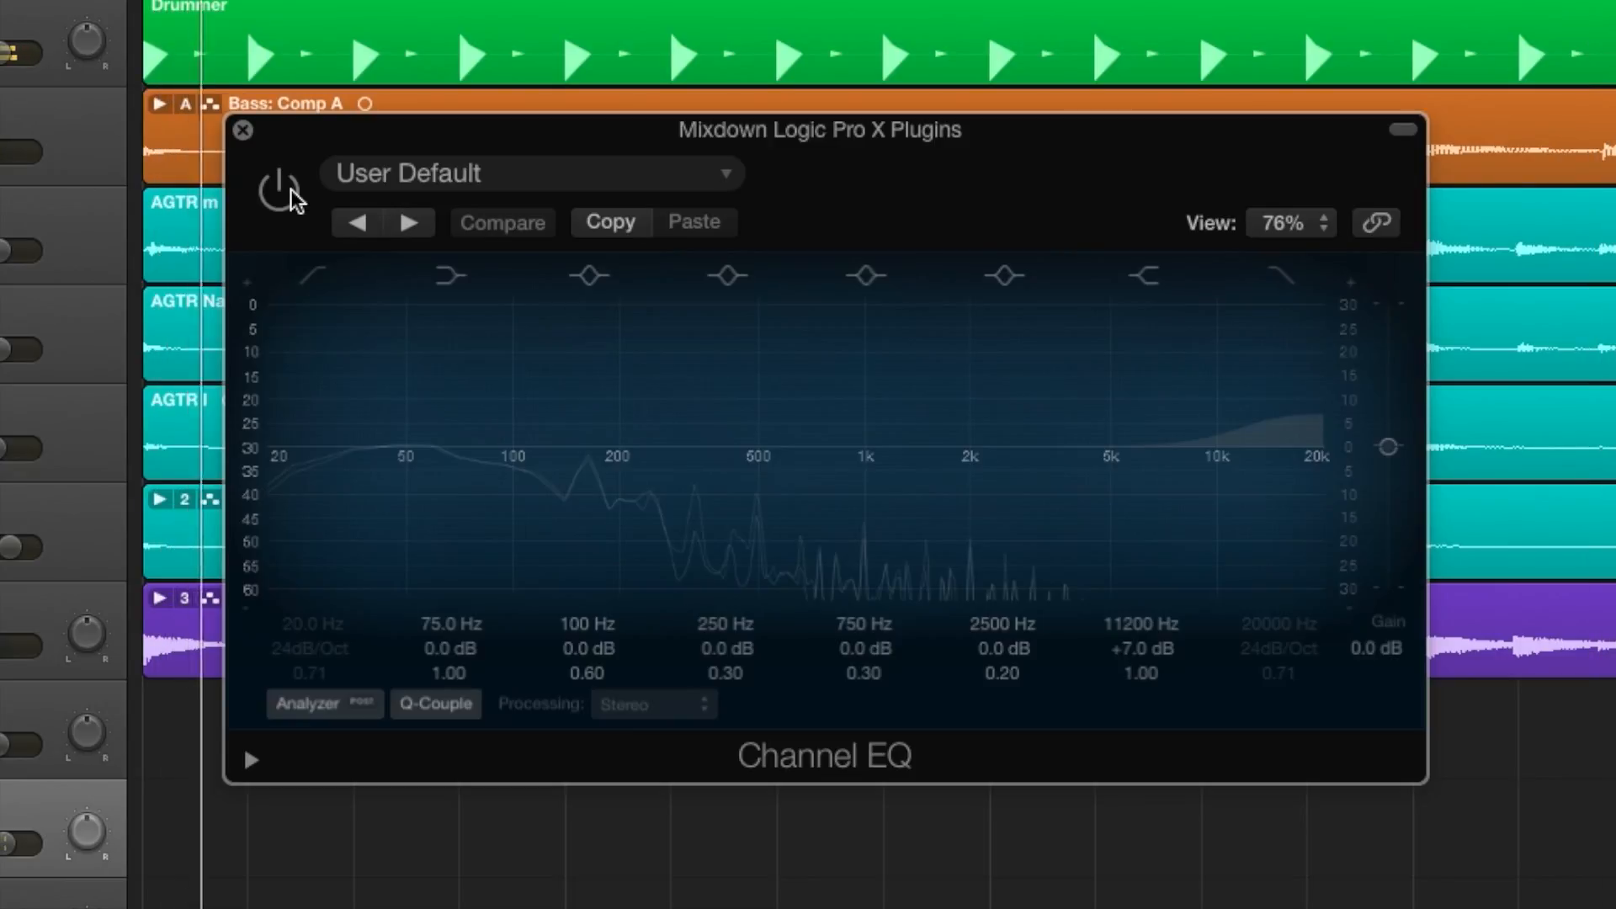
{"action": "left_click", "coordinate": [291, 192]}
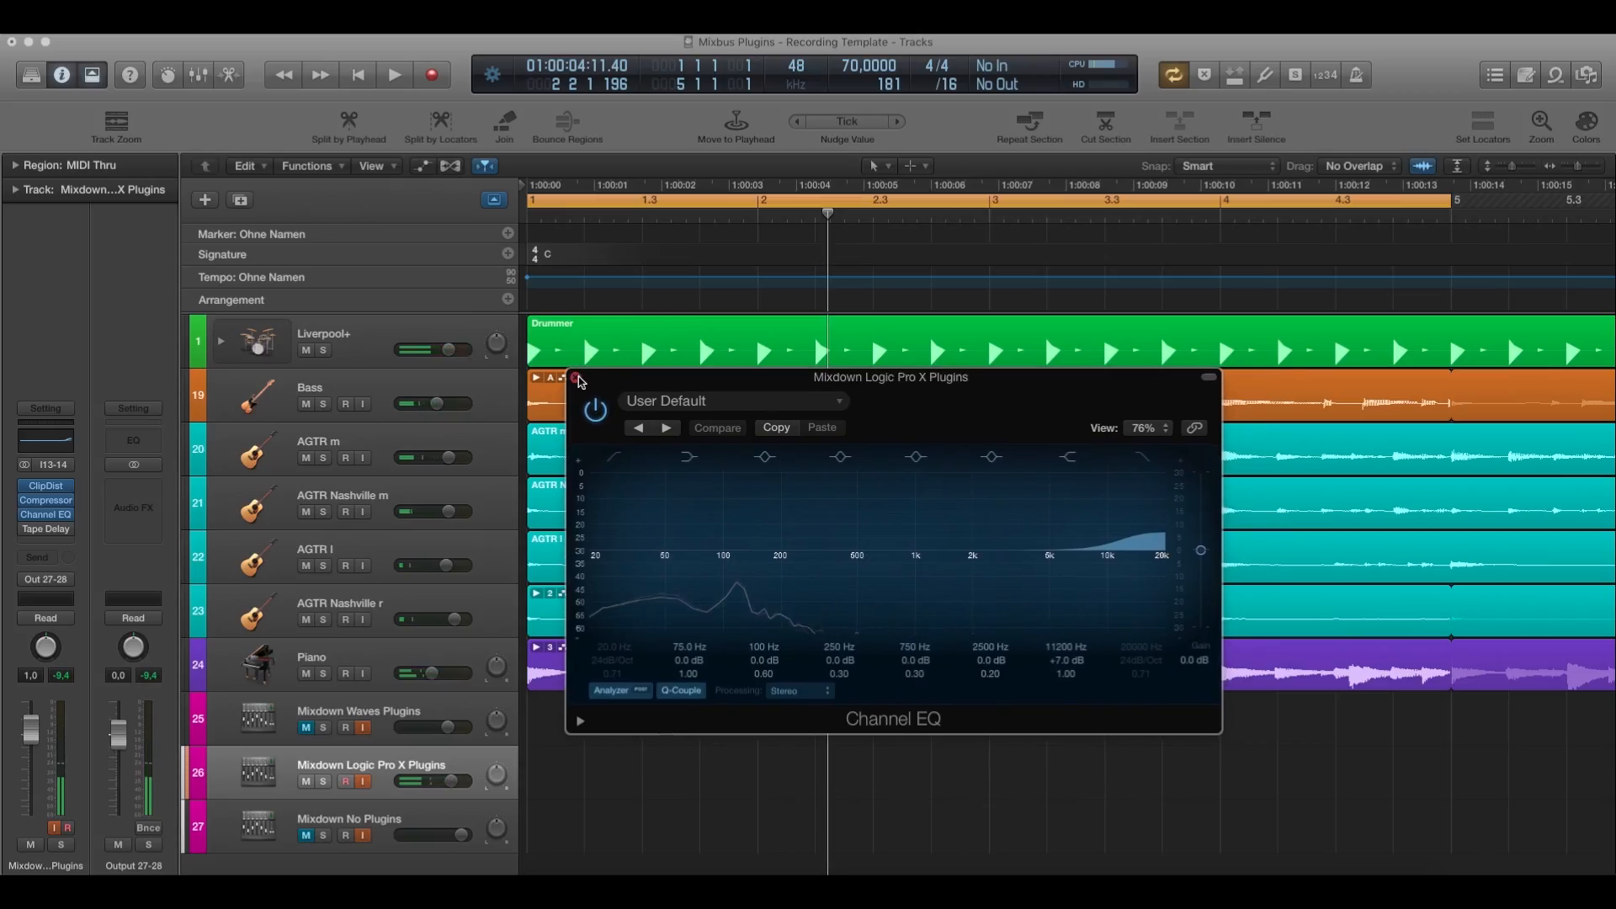
{"action": "left_click", "coordinate": [582, 392]}
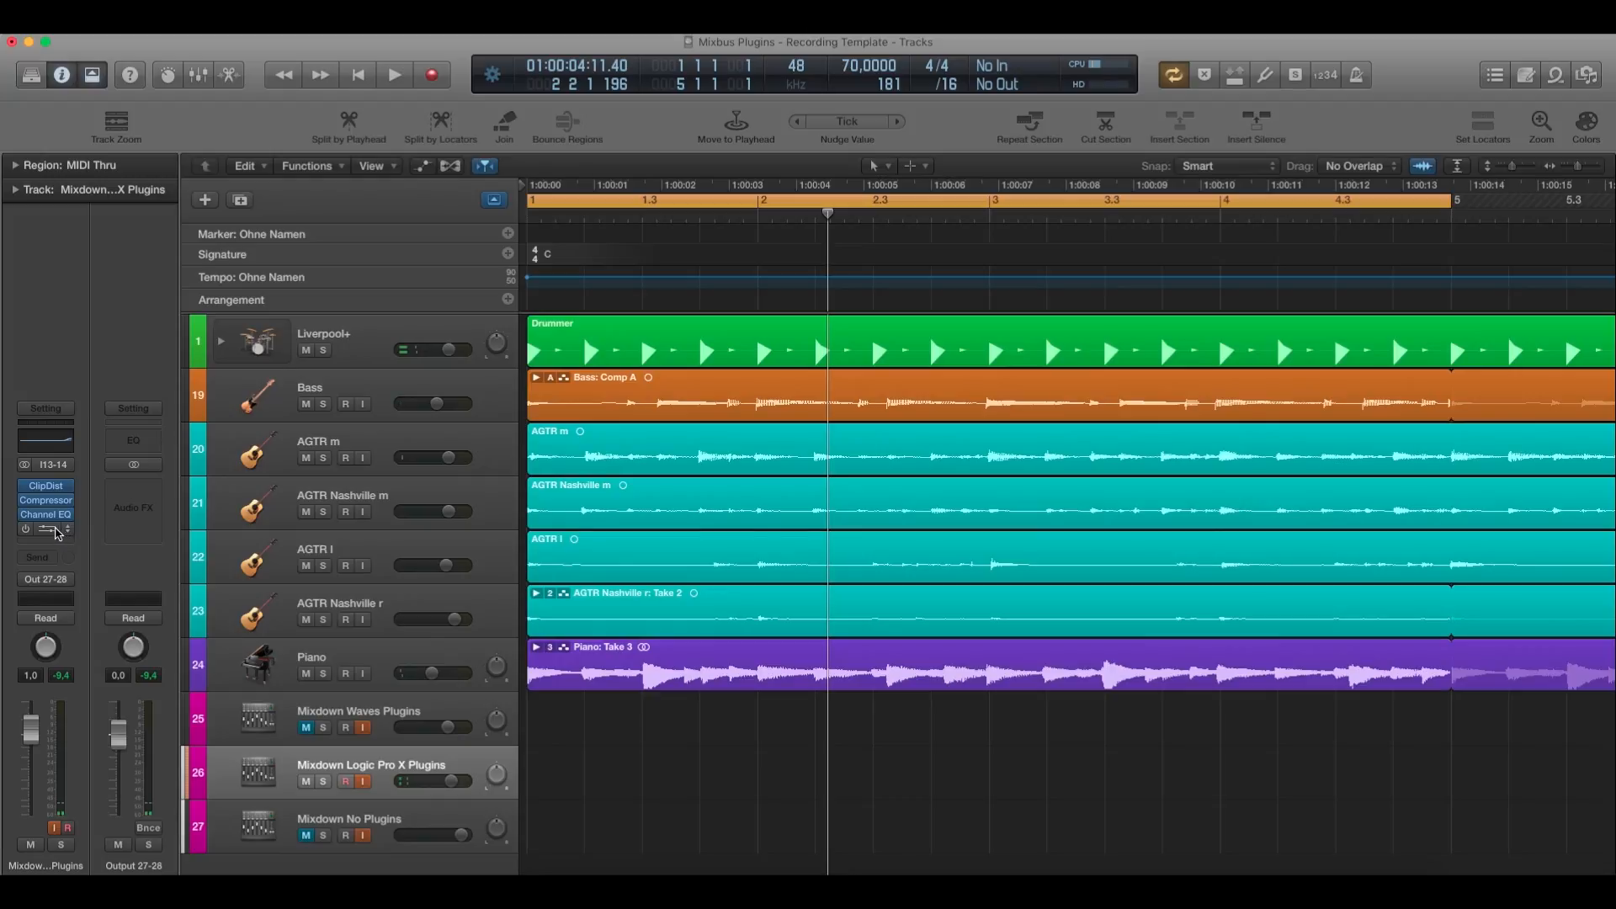
Open the Tape Delay on the Mixdown Logic Pro X Plugins track and place its window over the arrangement.
{"action": "left_click", "coordinate": [46, 528]}
{"action": "left_click_drag", "start_coordinate": [403, 94], "coordinate": [928, 293]}
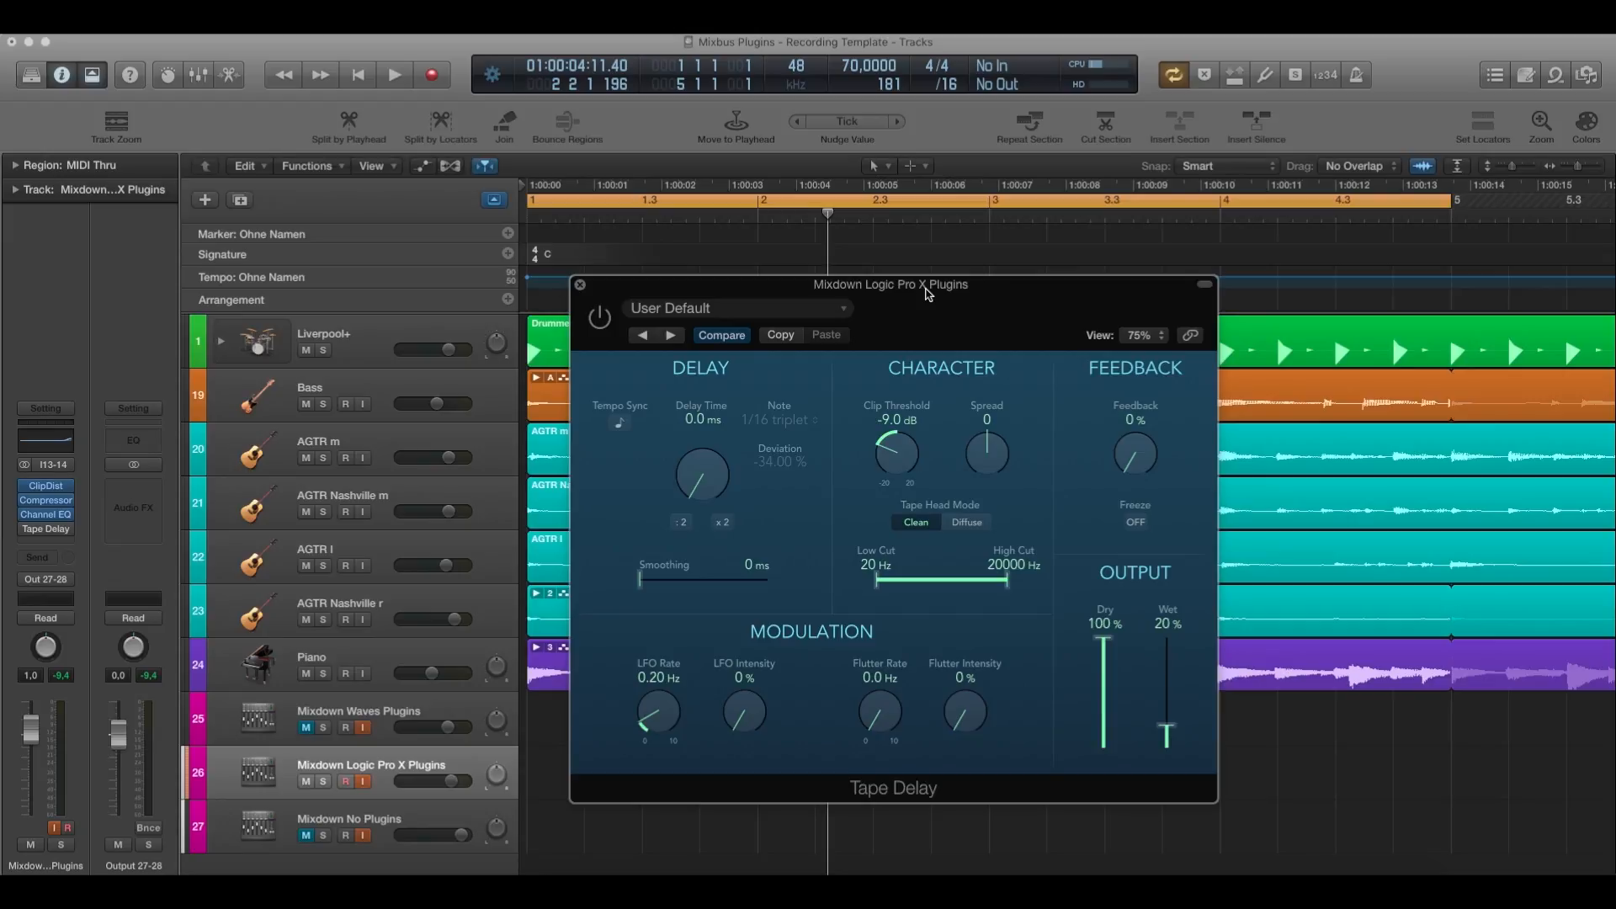
{"action": "left_click_drag", "start_coordinate": [926, 295], "coordinate": [865, 292]}
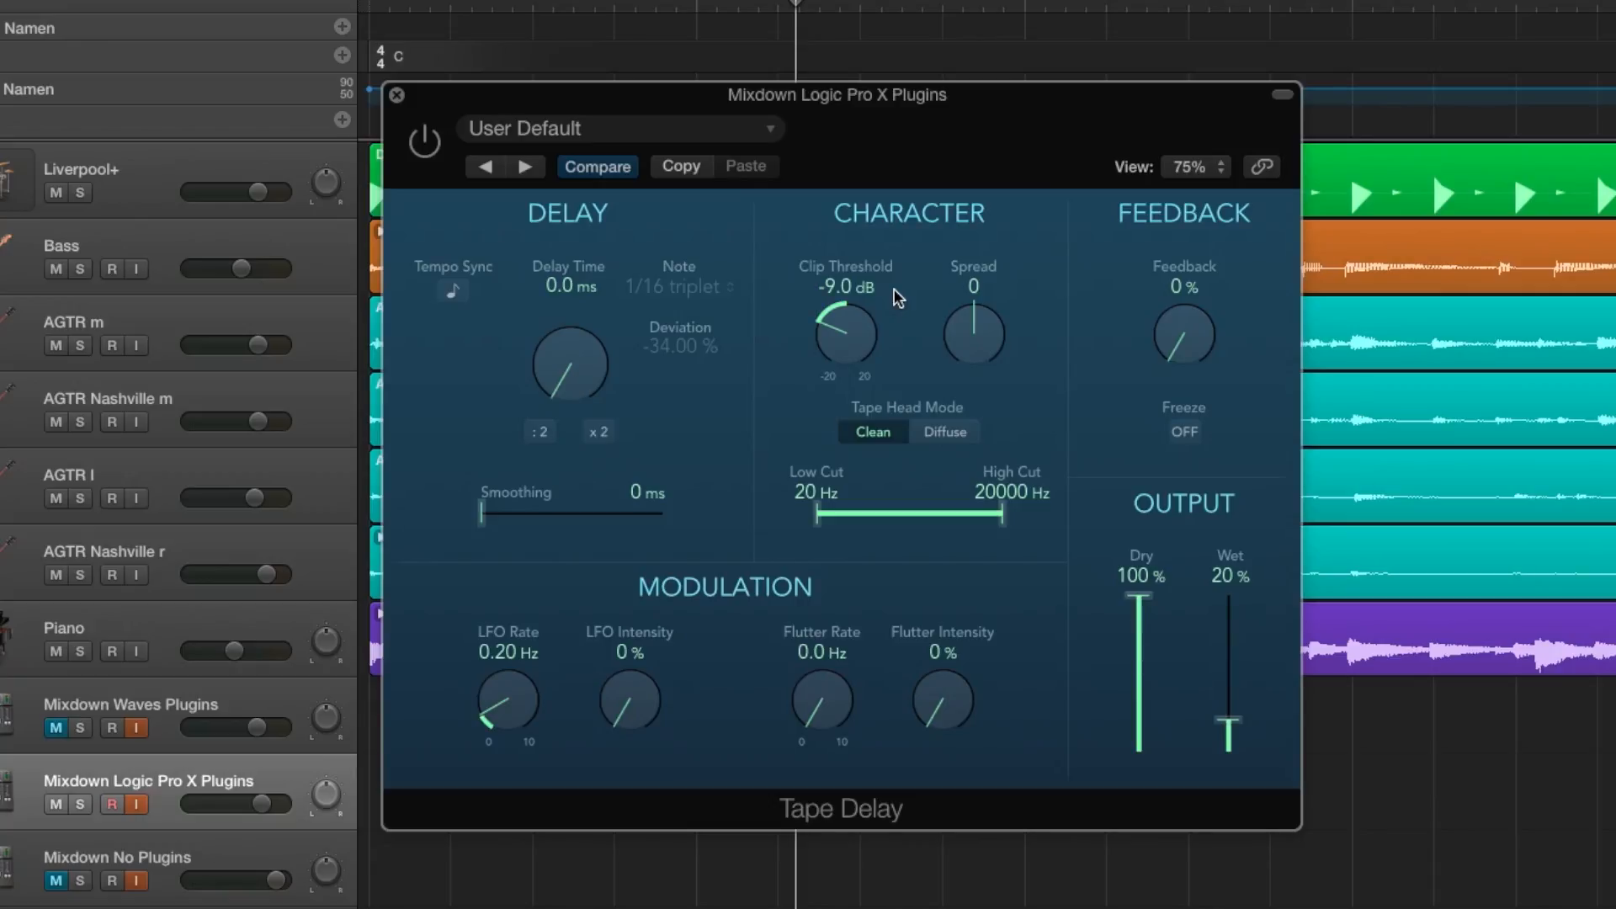
Play the mix from the start, compare it with Tape Delay bypassed and enabled, and leave the plugin on.
{"action": "key", "text": "Return"}
{"action": "key", "text": "space"}
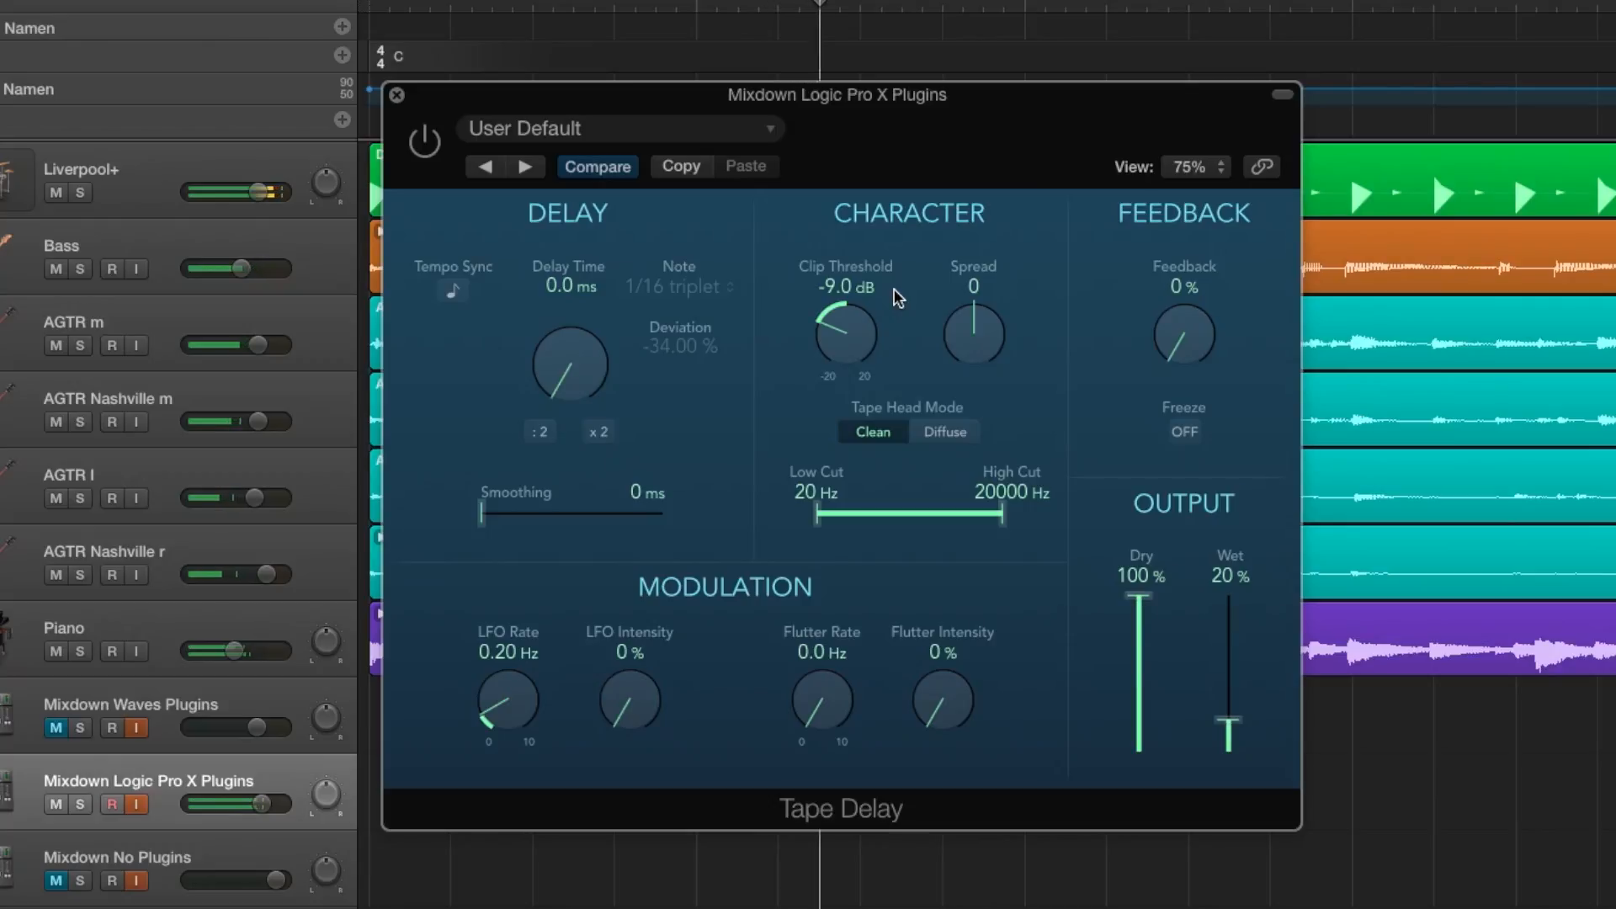
{"action": "left_click", "coordinate": [426, 142]}
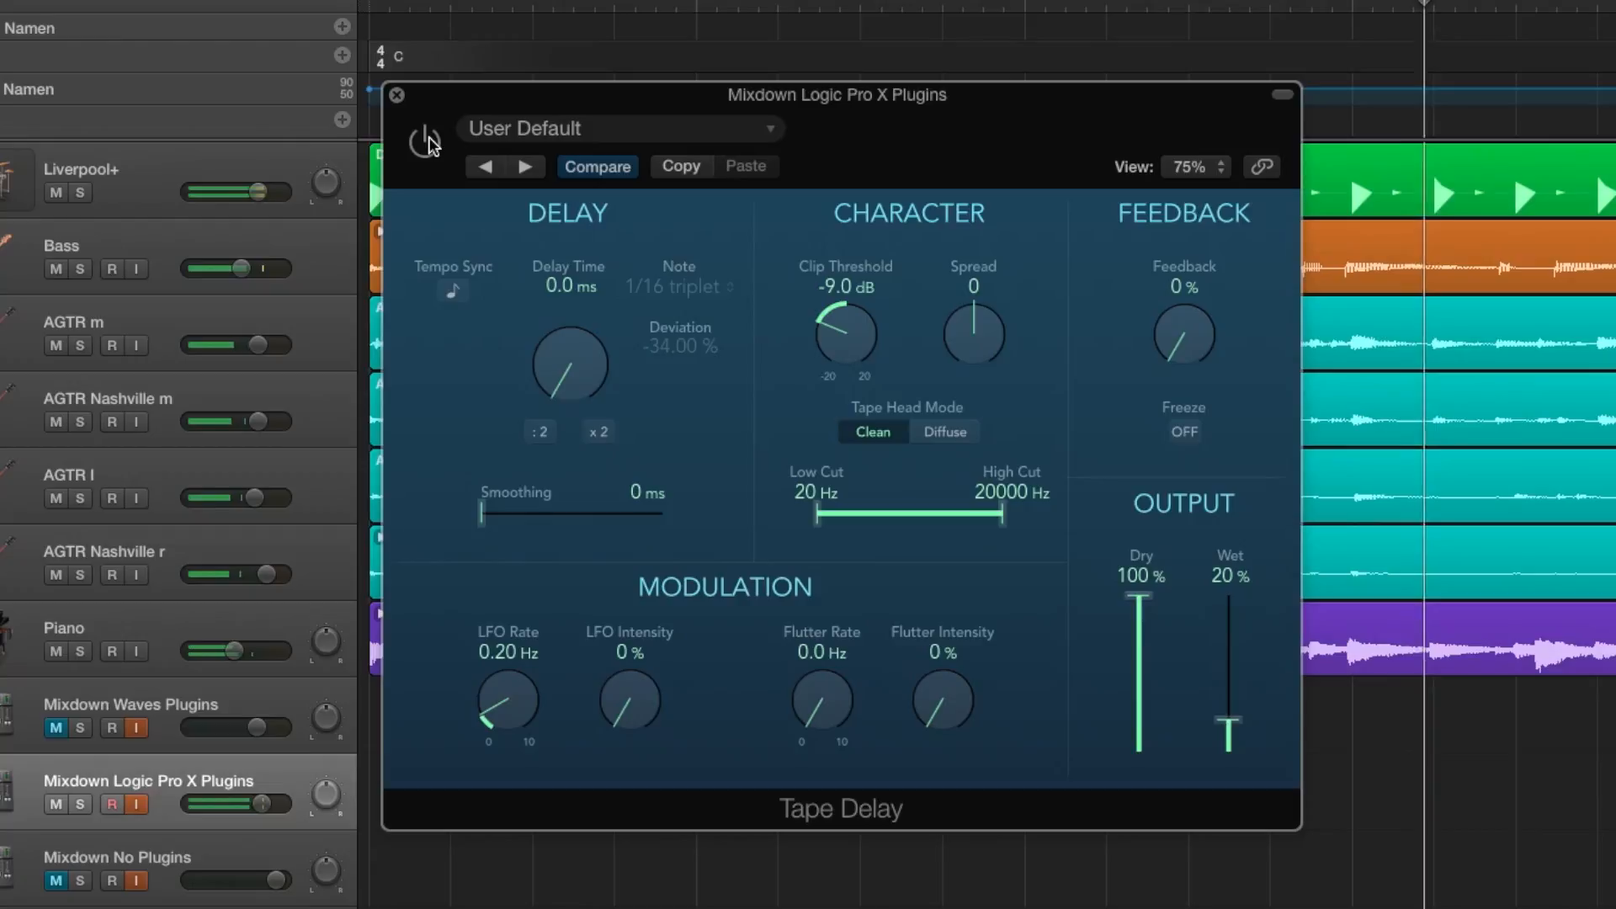
{"action": "left_click", "coordinate": [425, 141]}
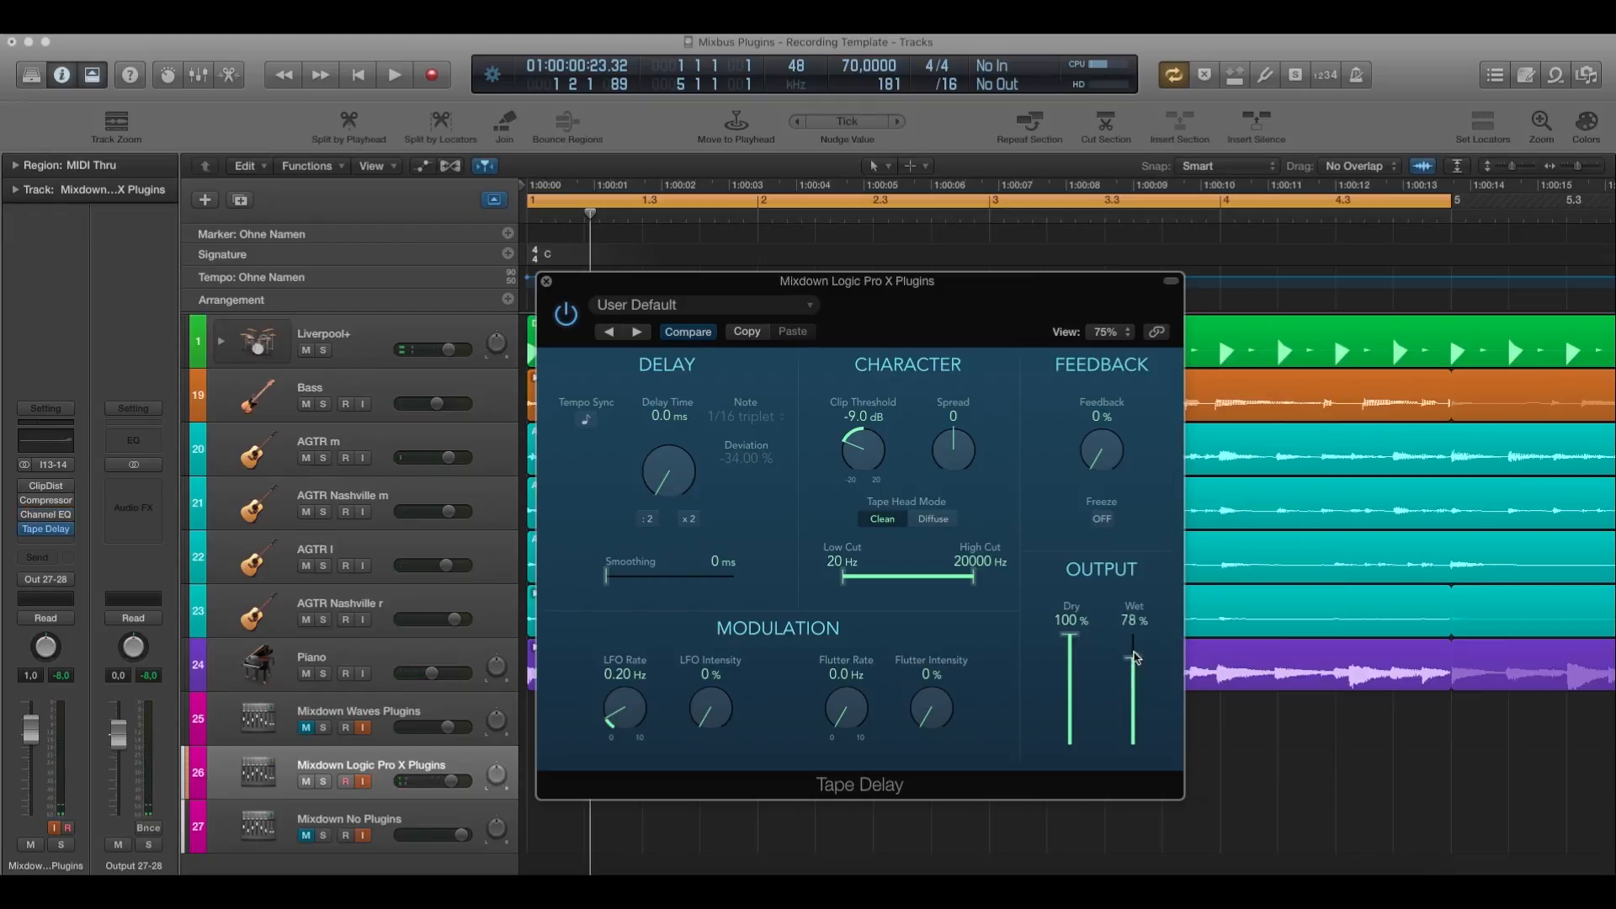
Set Tape Delay's output to 0% dry and 100% wet, compare it bypassed and enabled, and try the Clip Threshold control.
{"action": "left_click_drag", "start_coordinate": [1076, 644], "coordinate": [1090, 783]}
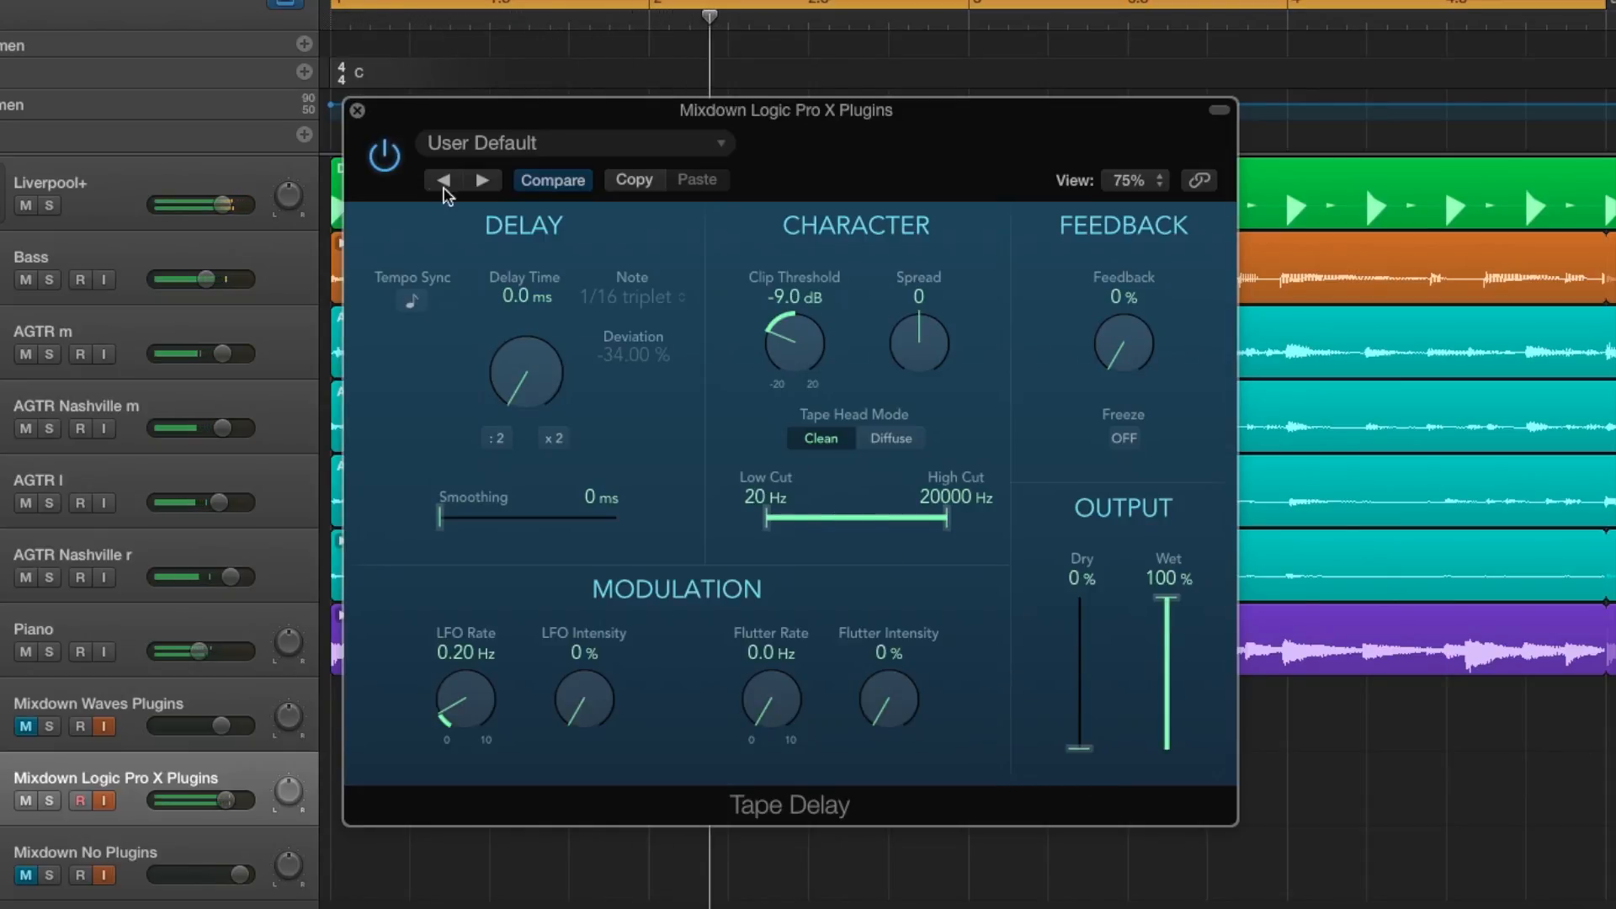
{"action": "left_click", "coordinate": [384, 156]}
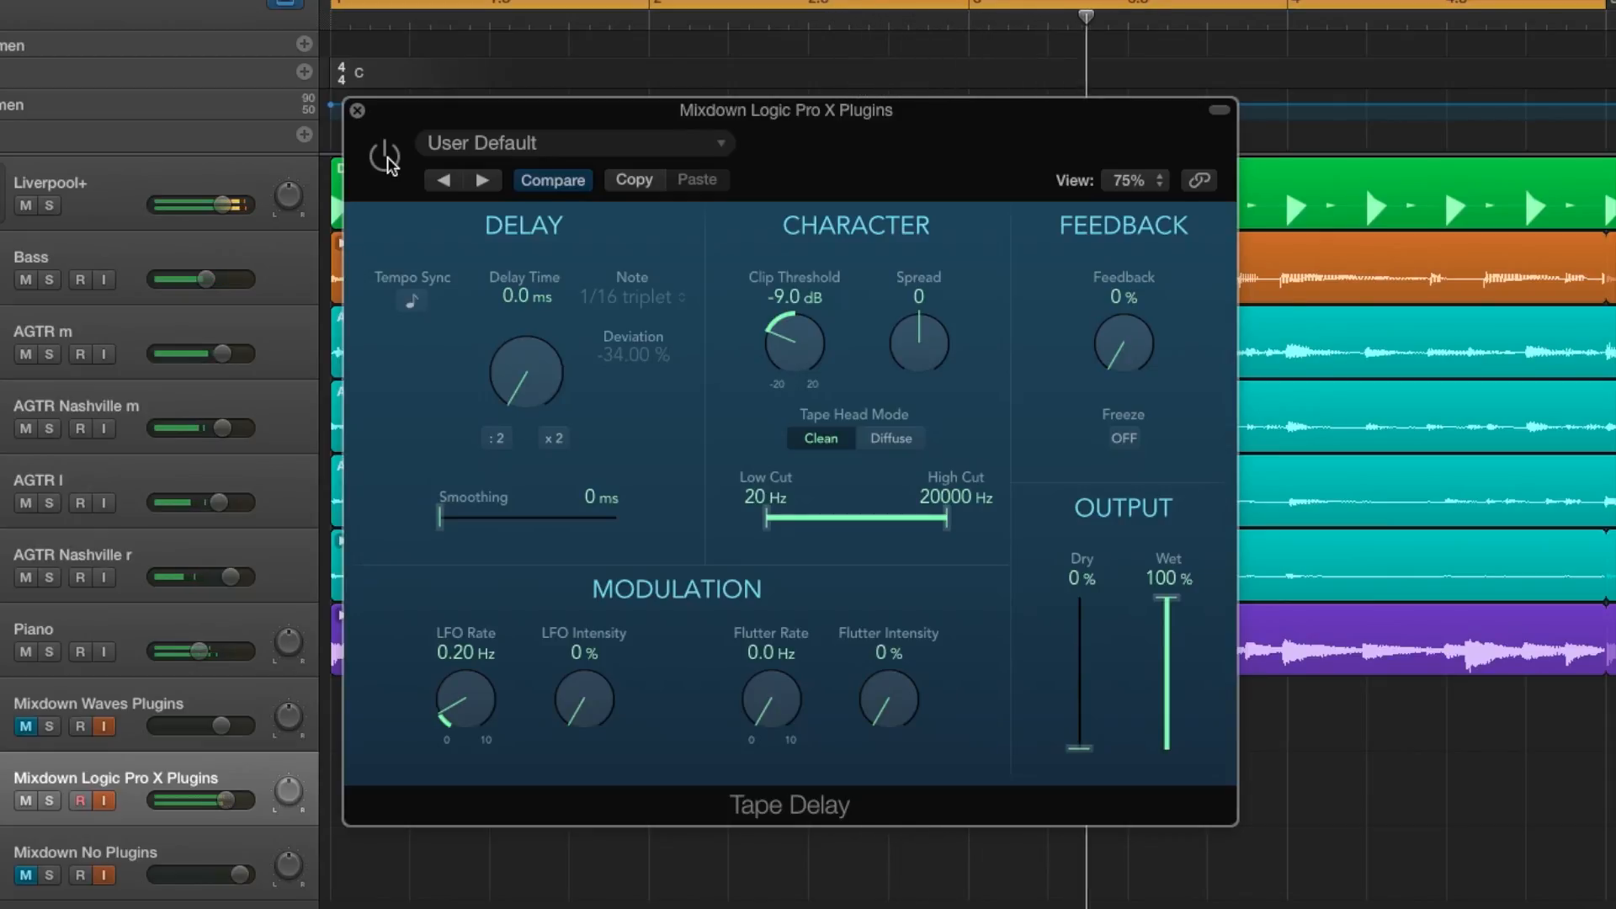
{"action": "left_click", "coordinate": [385, 157]}
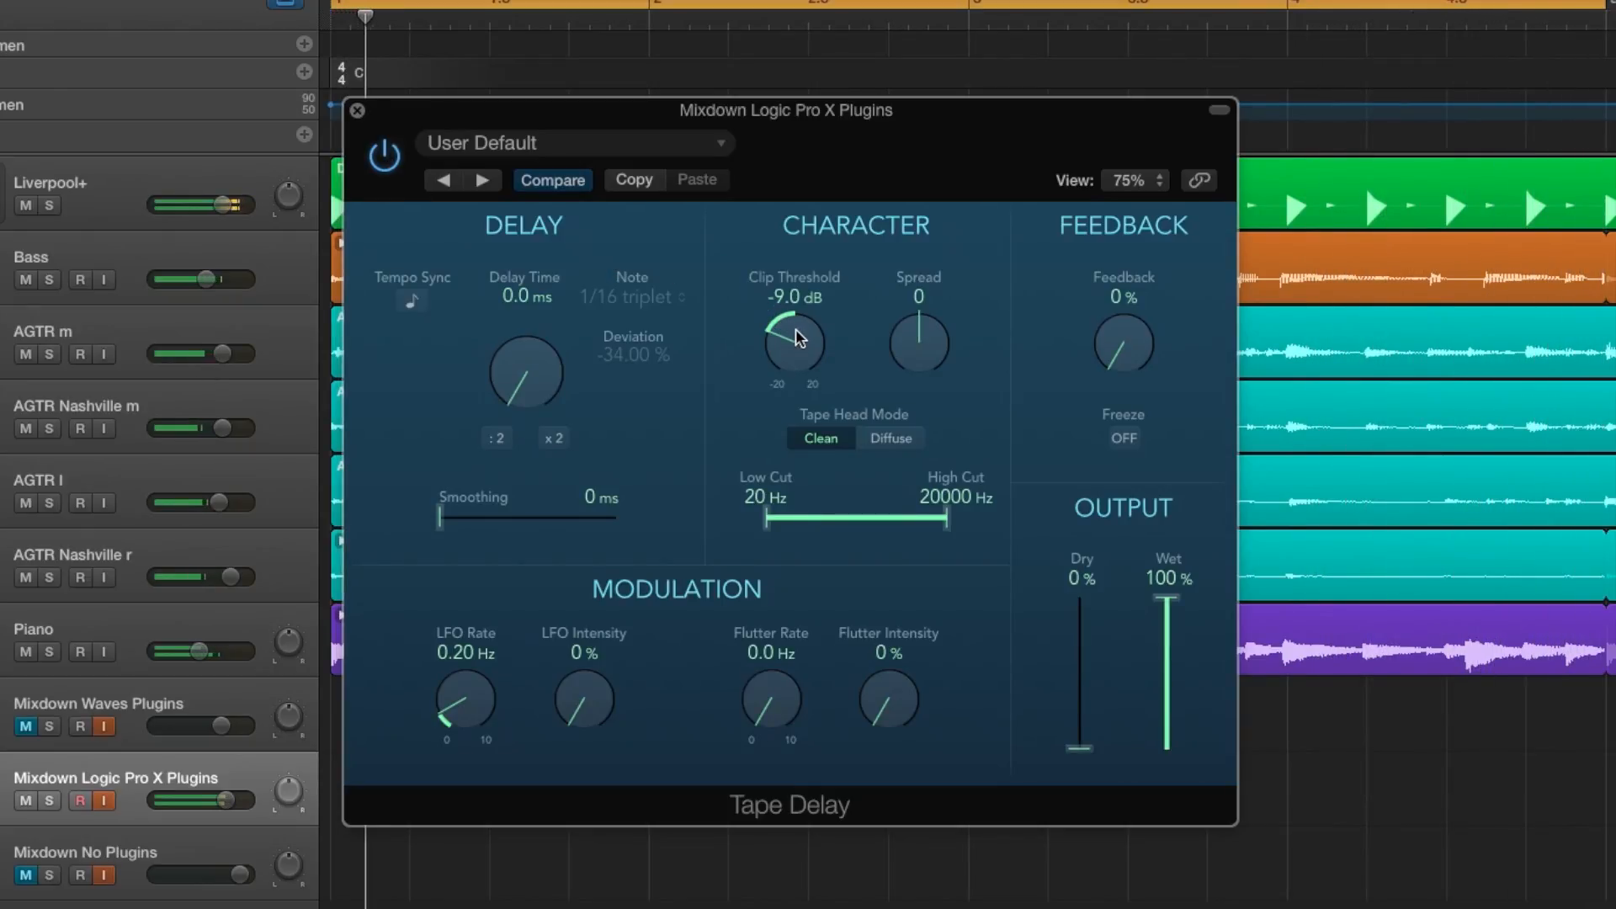
{"action": "mouse_move", "coordinate": [796, 332]}
{"action": "left_mouse_down"}
{"action": "mouse_move", "coordinate": [800, 404]}
{"action": "mouse_move", "coordinate": [832, 462]}
{"action": "mouse_move", "coordinate": [817, 333]}
{"action": "left_mouse_up"}
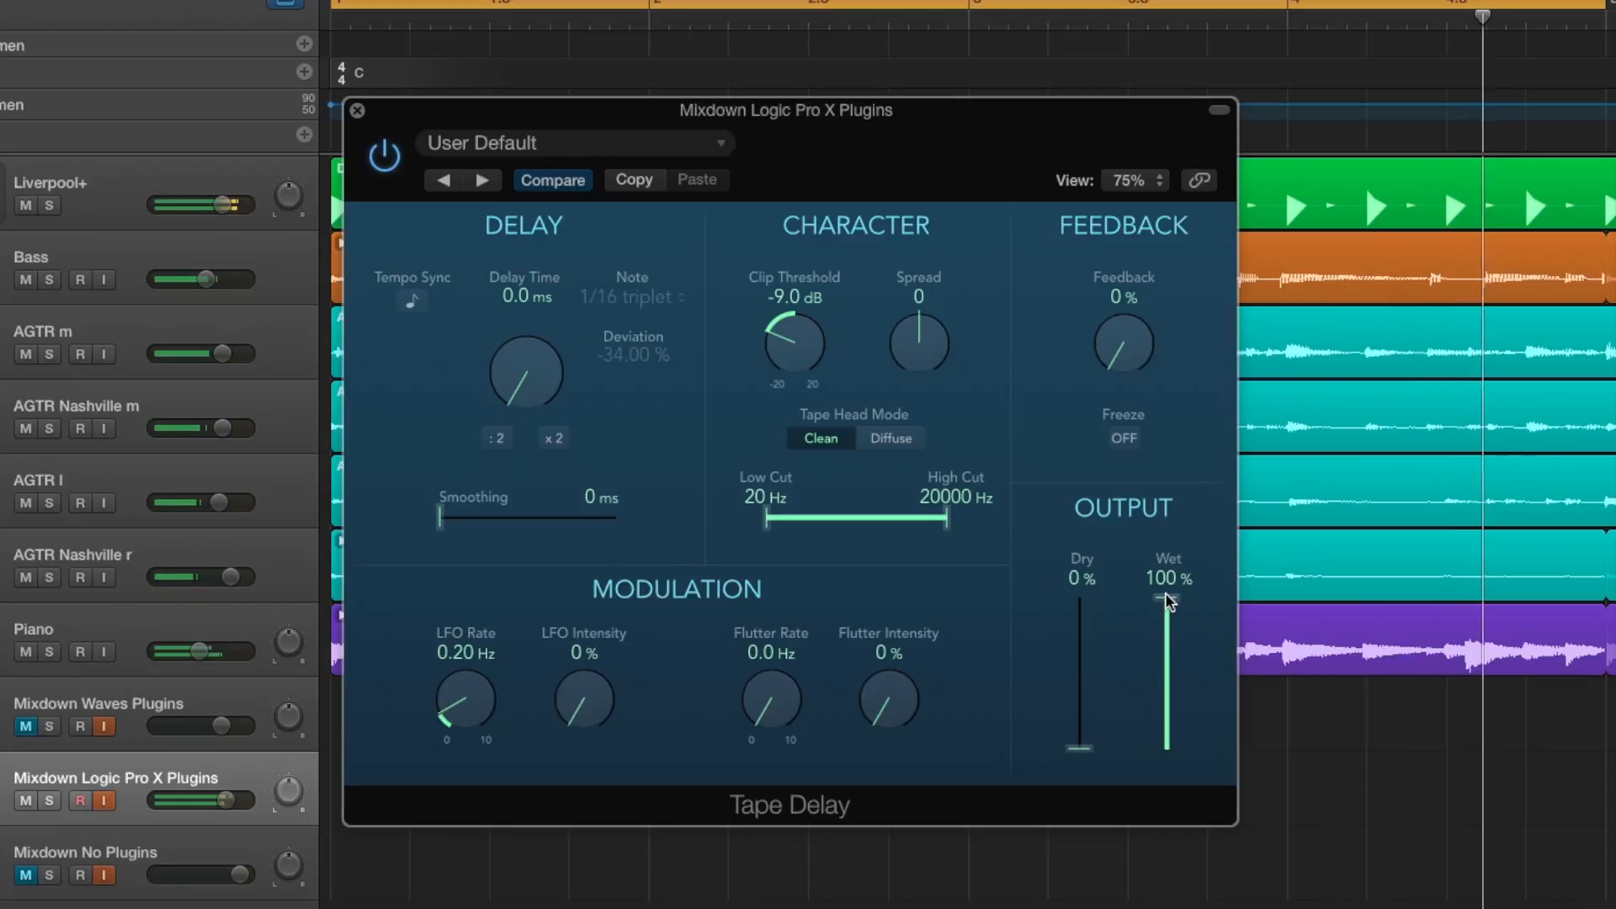
Rebalance Tape Delay's output to 100% dry and 21% wet, checking the sound bypassed and enabled along the way.
{"action": "left_click_drag", "start_coordinate": [1161, 606], "coordinate": [1107, 623]}
{"action": "left_click_drag", "start_coordinate": [1165, 673], "coordinate": [1169, 727]}
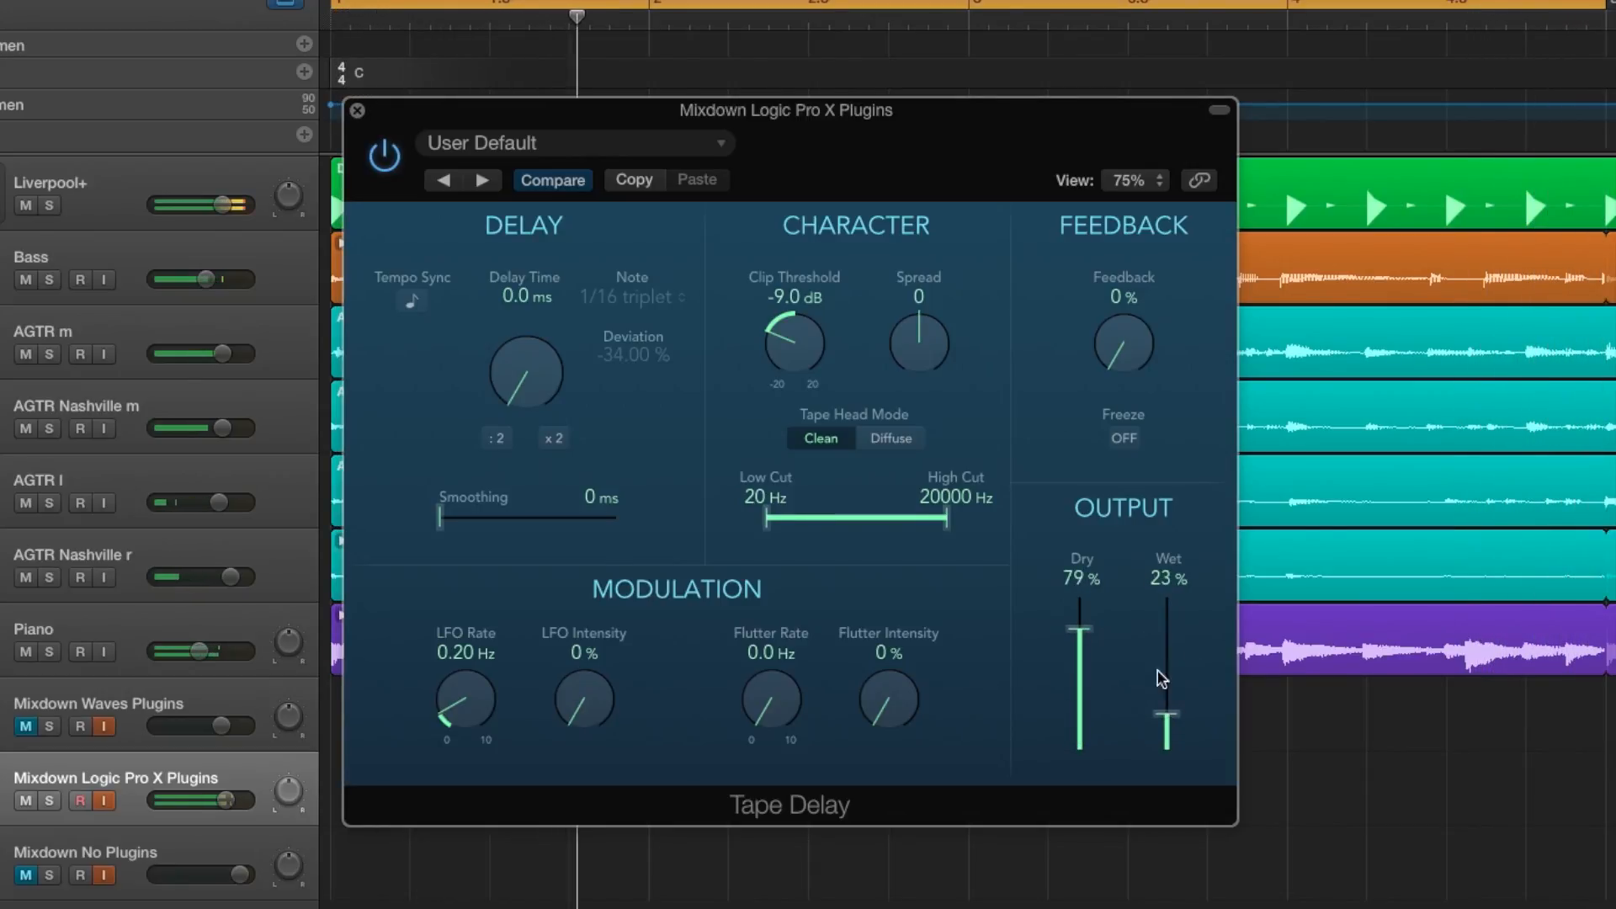
{"action": "left_click_drag", "start_coordinate": [1081, 633], "coordinate": [1110, 639]}
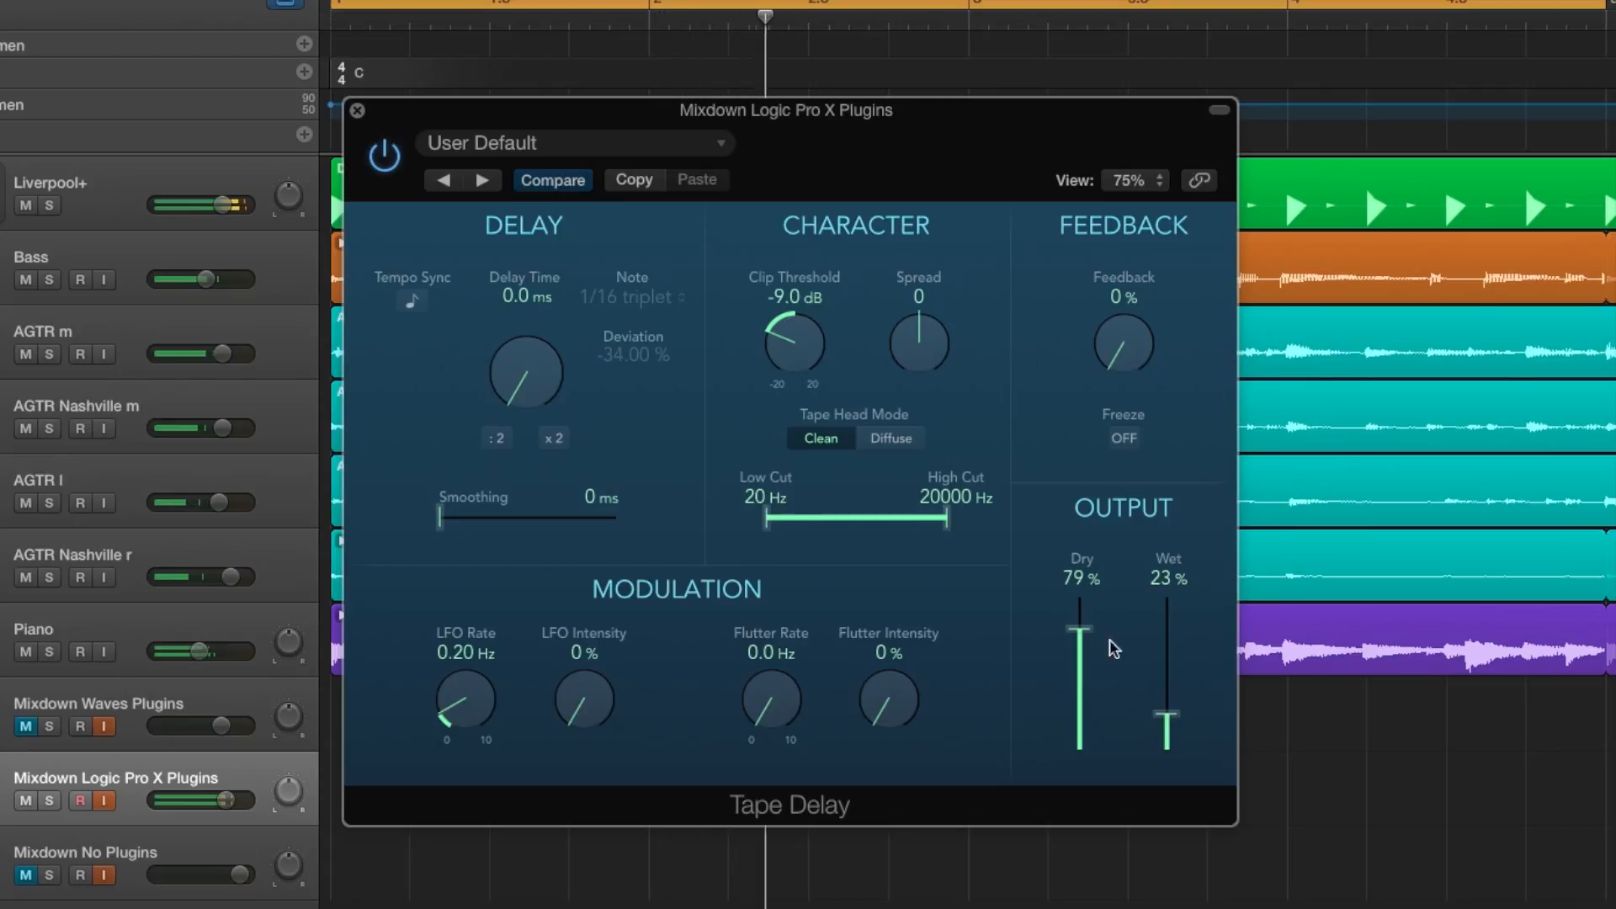
{"action": "left_click_drag", "start_coordinate": [1166, 716], "coordinate": [1164, 726]}
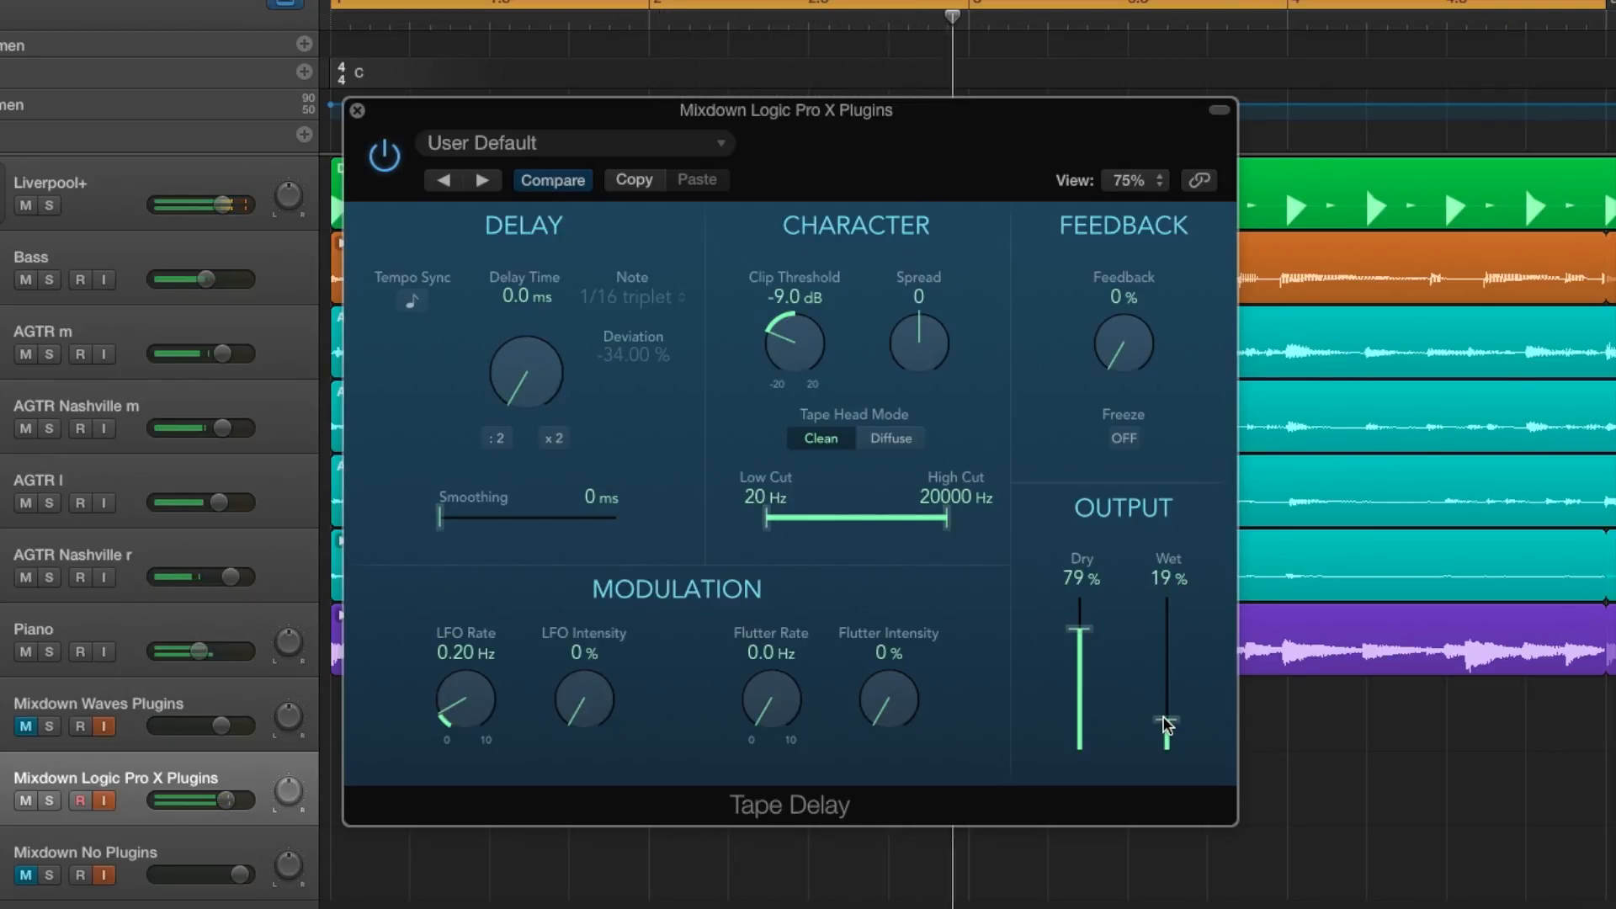
{"action": "left_click", "coordinate": [387, 158]}
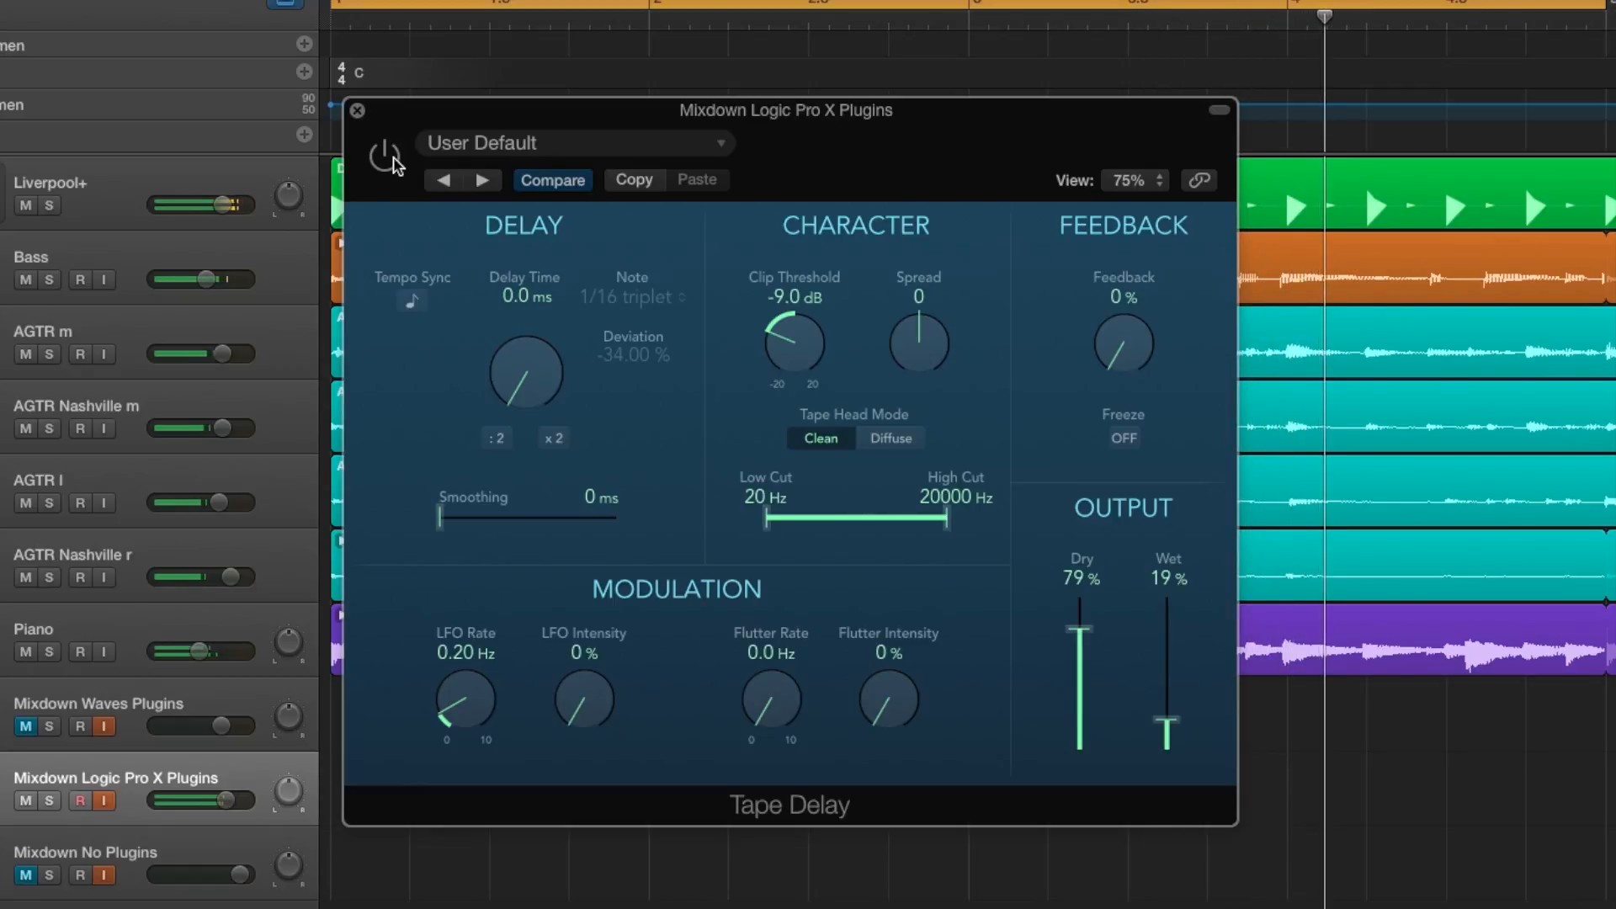
{"action": "left_click", "coordinate": [389, 158]}
{"action": "left_click_drag", "start_coordinate": [1081, 631], "coordinate": [1088, 558]}
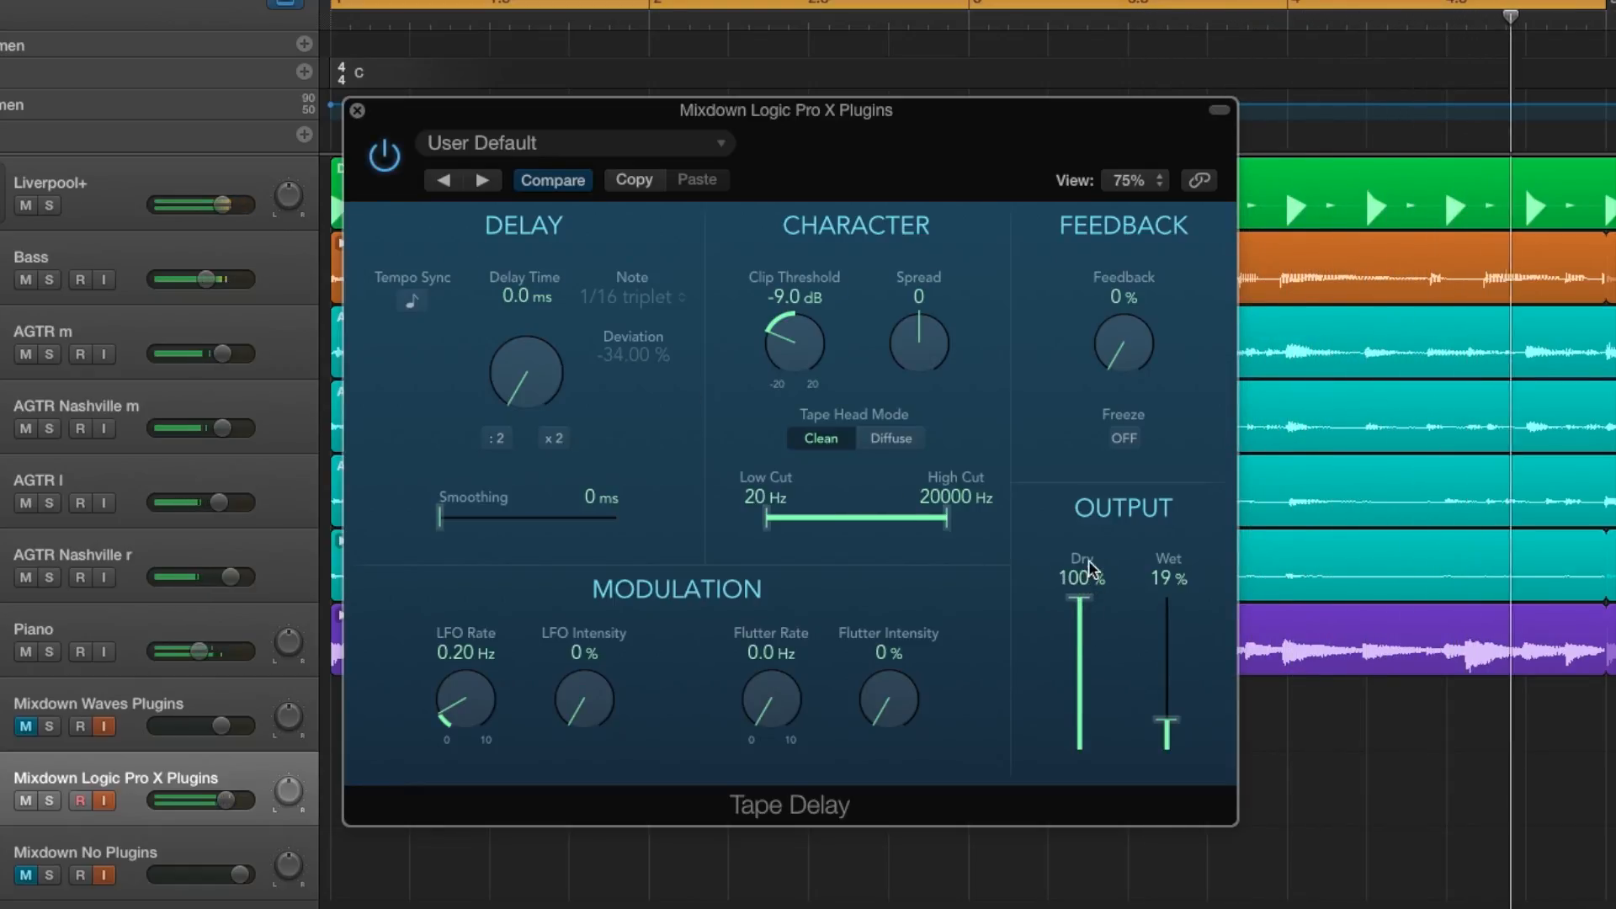
{"action": "left_click_drag", "start_coordinate": [1170, 722], "coordinate": [1176, 711]}
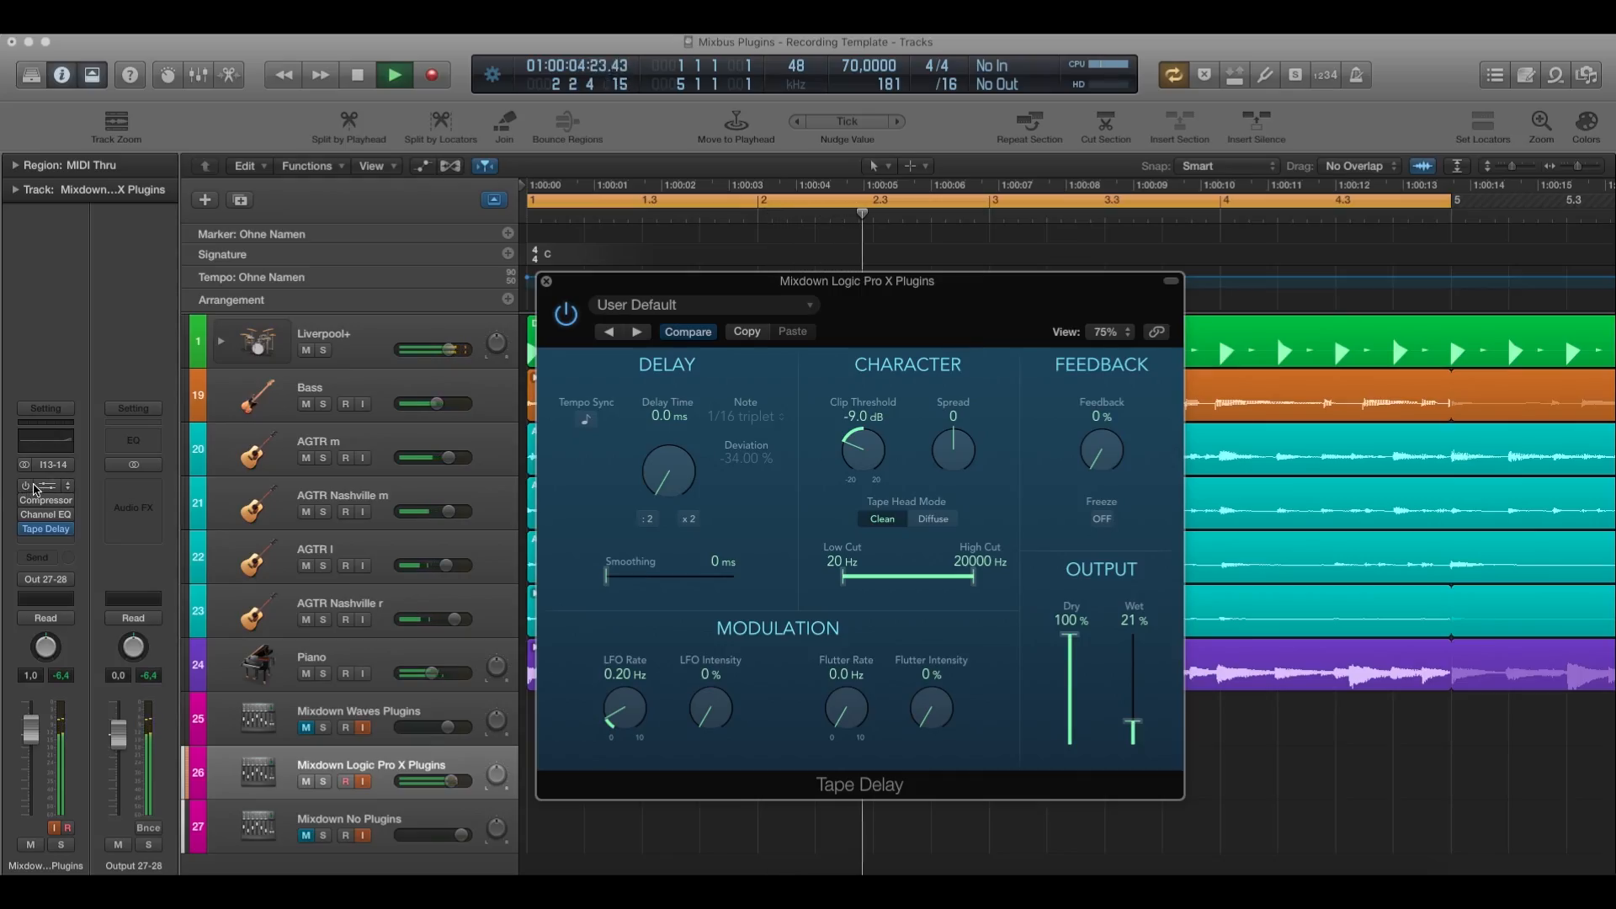
Re-enable Clip Distortion, Compressor and Channel EQ on the Mixdown Logic Pro X Plugins track, and close Tape Delay.
{"action": "left_click_drag", "start_coordinate": [27, 487], "coordinate": [28, 515]}
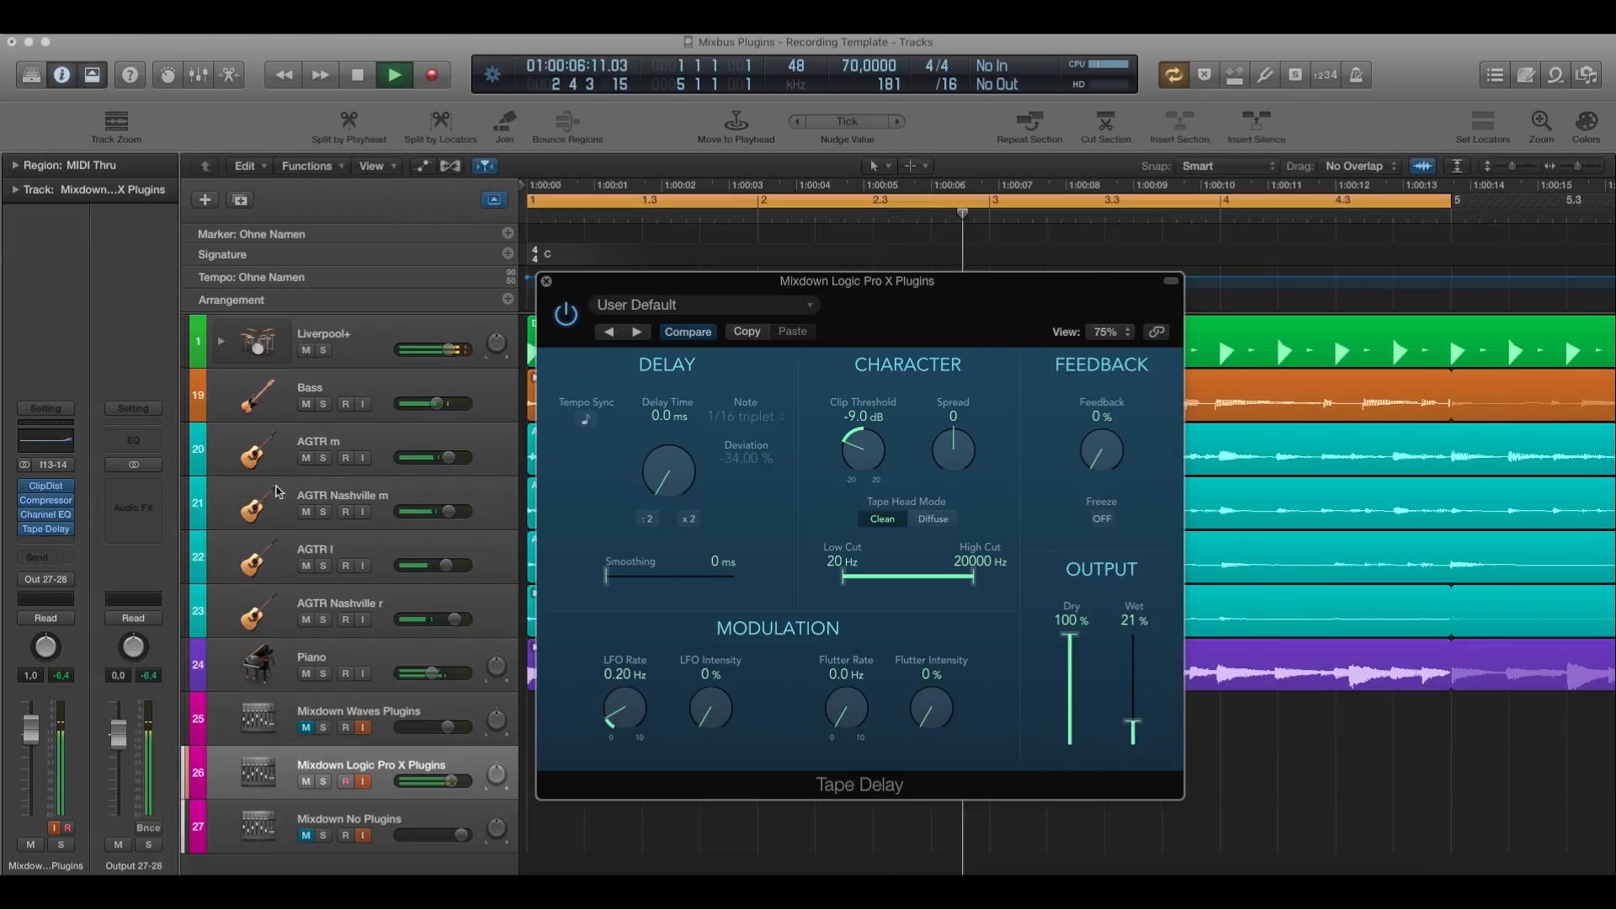
{"action": "left_click", "coordinate": [547, 281]}
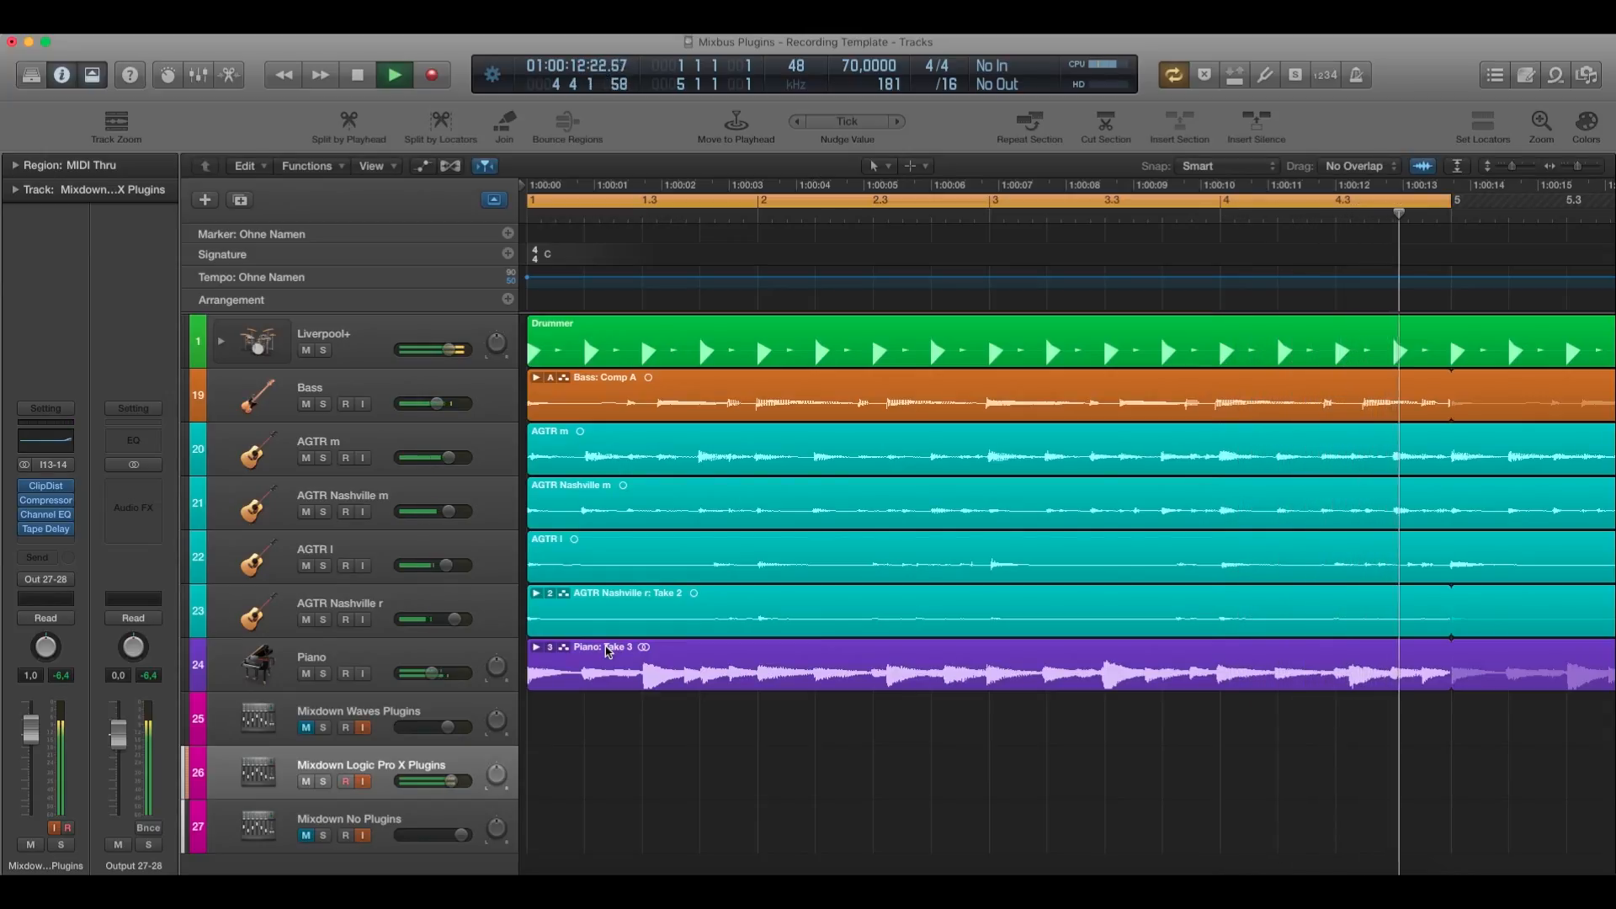
Stop playback, mute the Mixdown Logic Pro X Plugins track, and unmute and select Mixdown Waves Plugins for auditioning.
{"action": "key", "text": "space"}
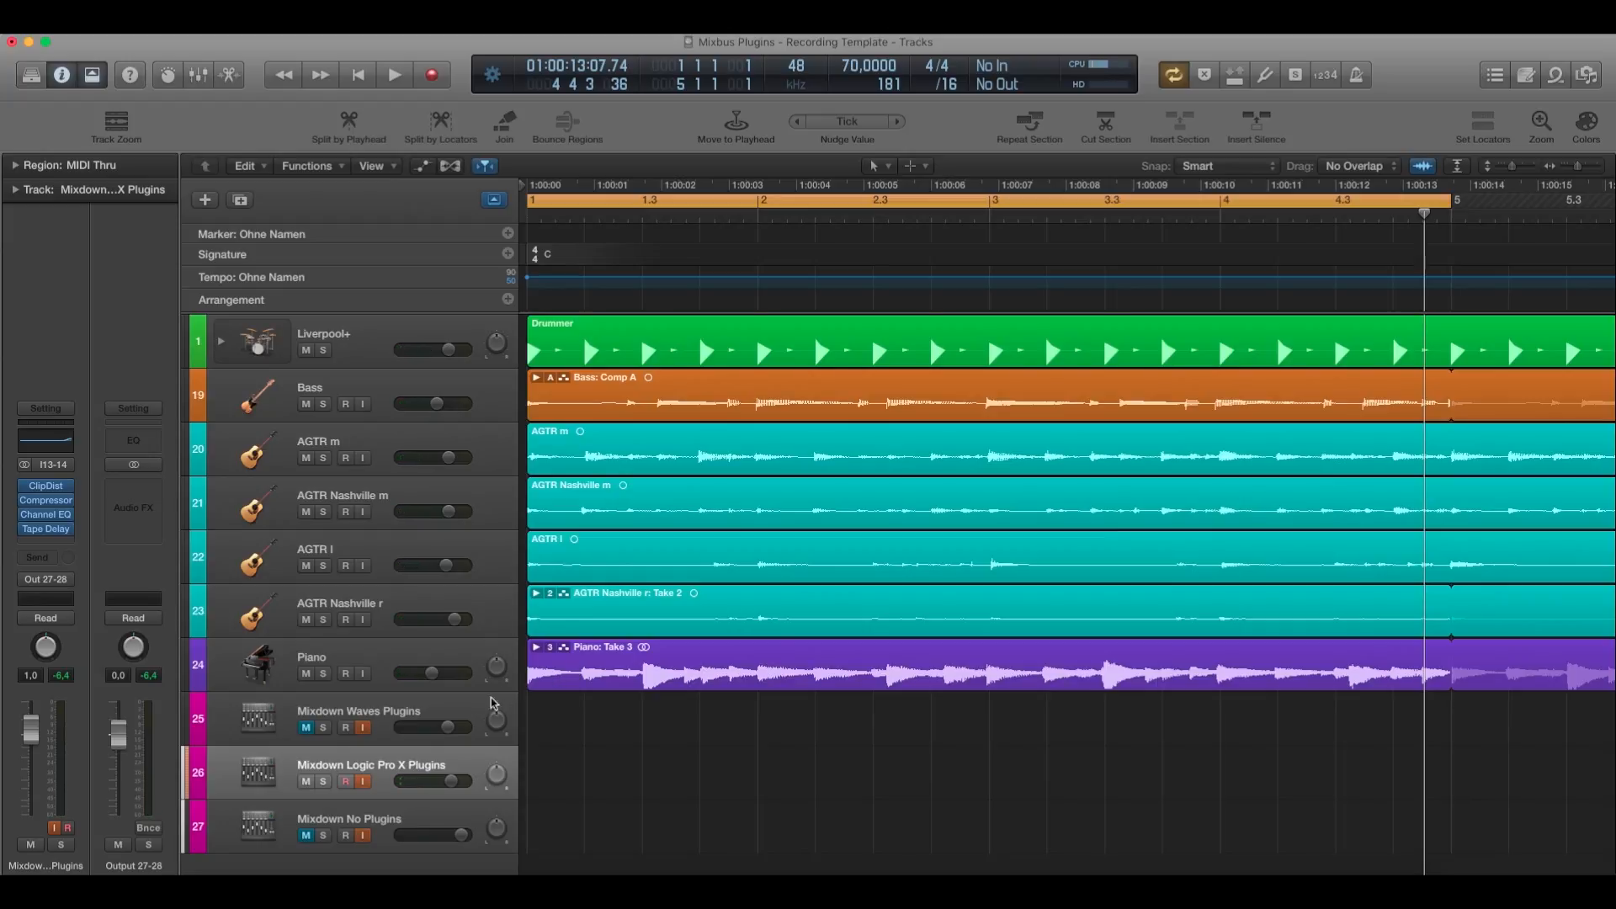
{"action": "left_click", "coordinate": [379, 712]}
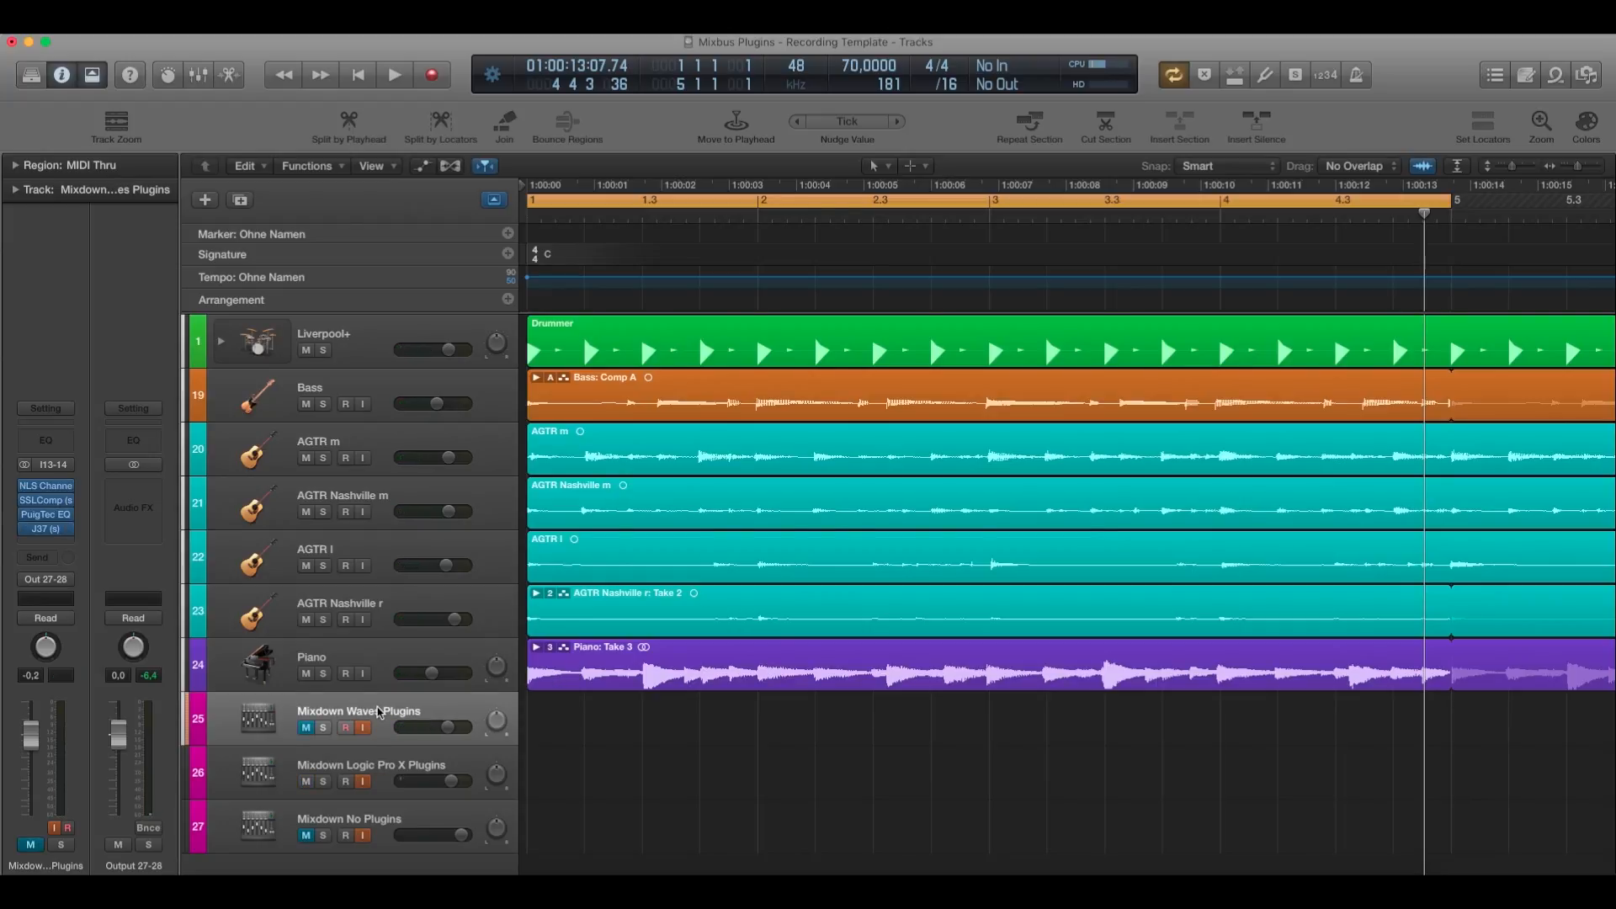
{"action": "left_click", "coordinate": [368, 760]}
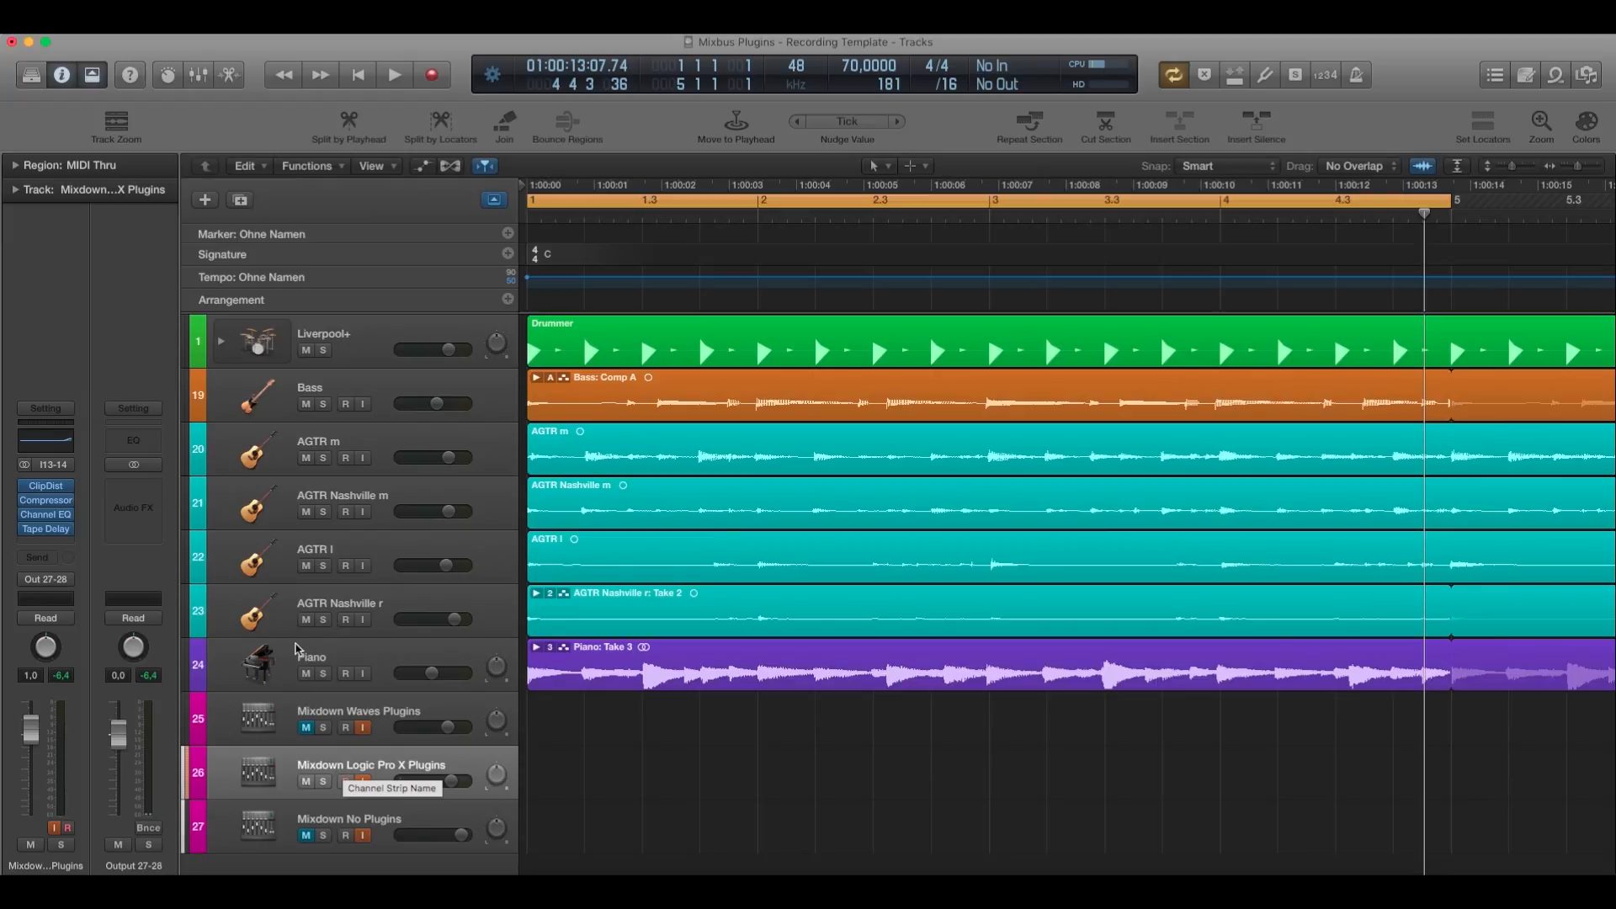
{"action": "left_click", "coordinate": [306, 782]}
{"action": "left_click", "coordinate": [305, 728]}
{"action": "left_click", "coordinate": [323, 714]}
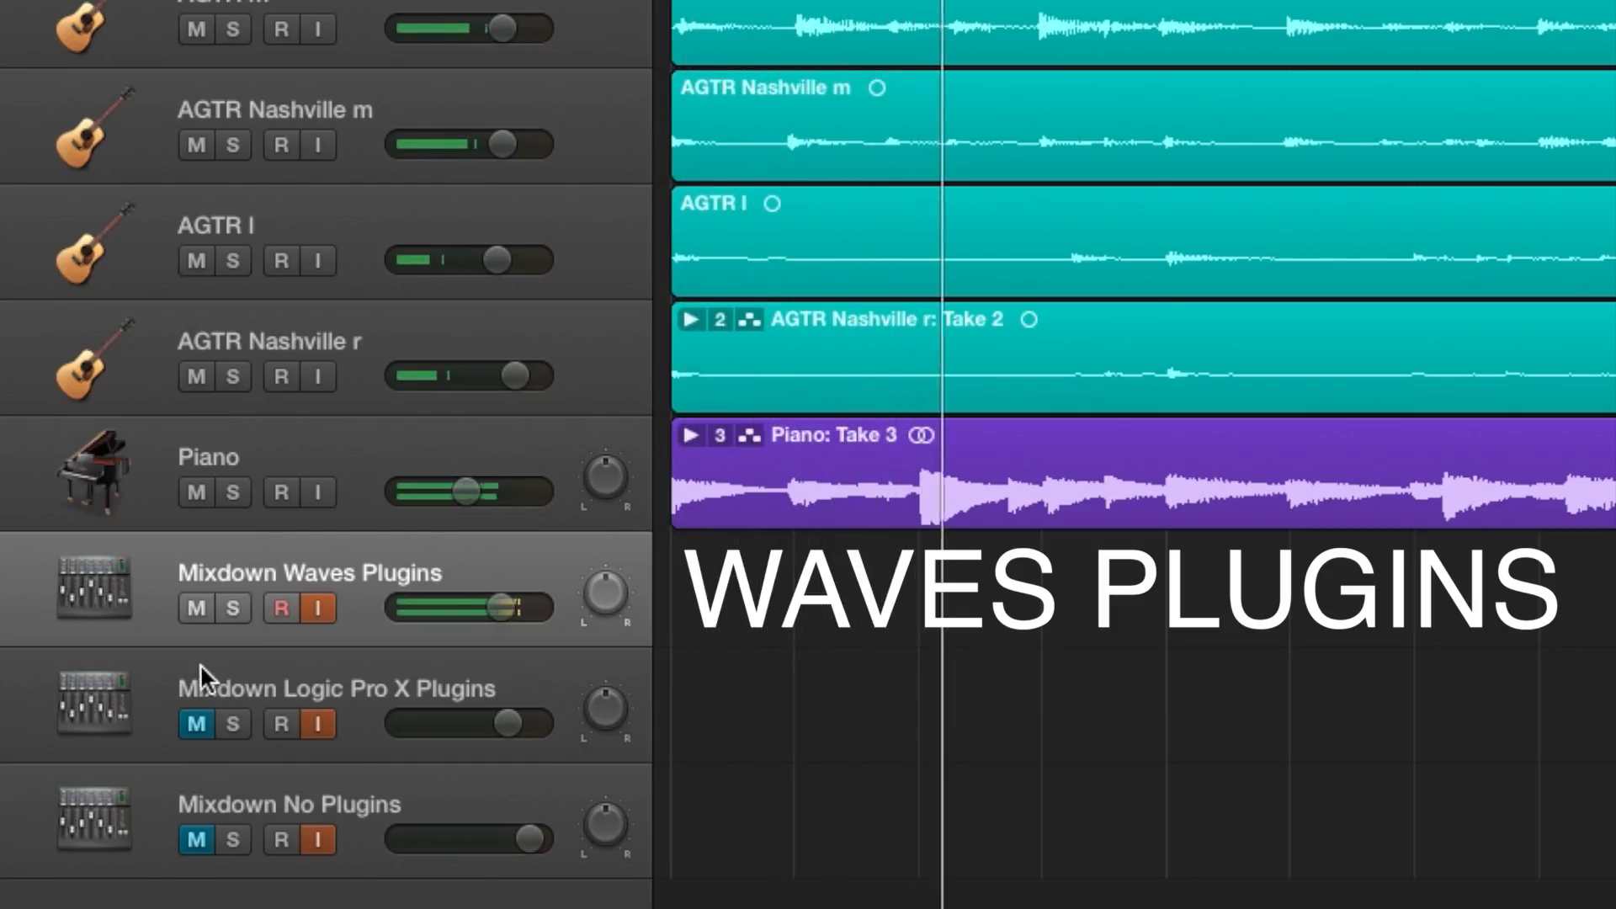
Select Mixdown Logic Pro X Plugins and alternate the audible mix between the Waves and Logic chains, ending on Logic.
{"action": "left_click", "coordinate": [199, 664]}
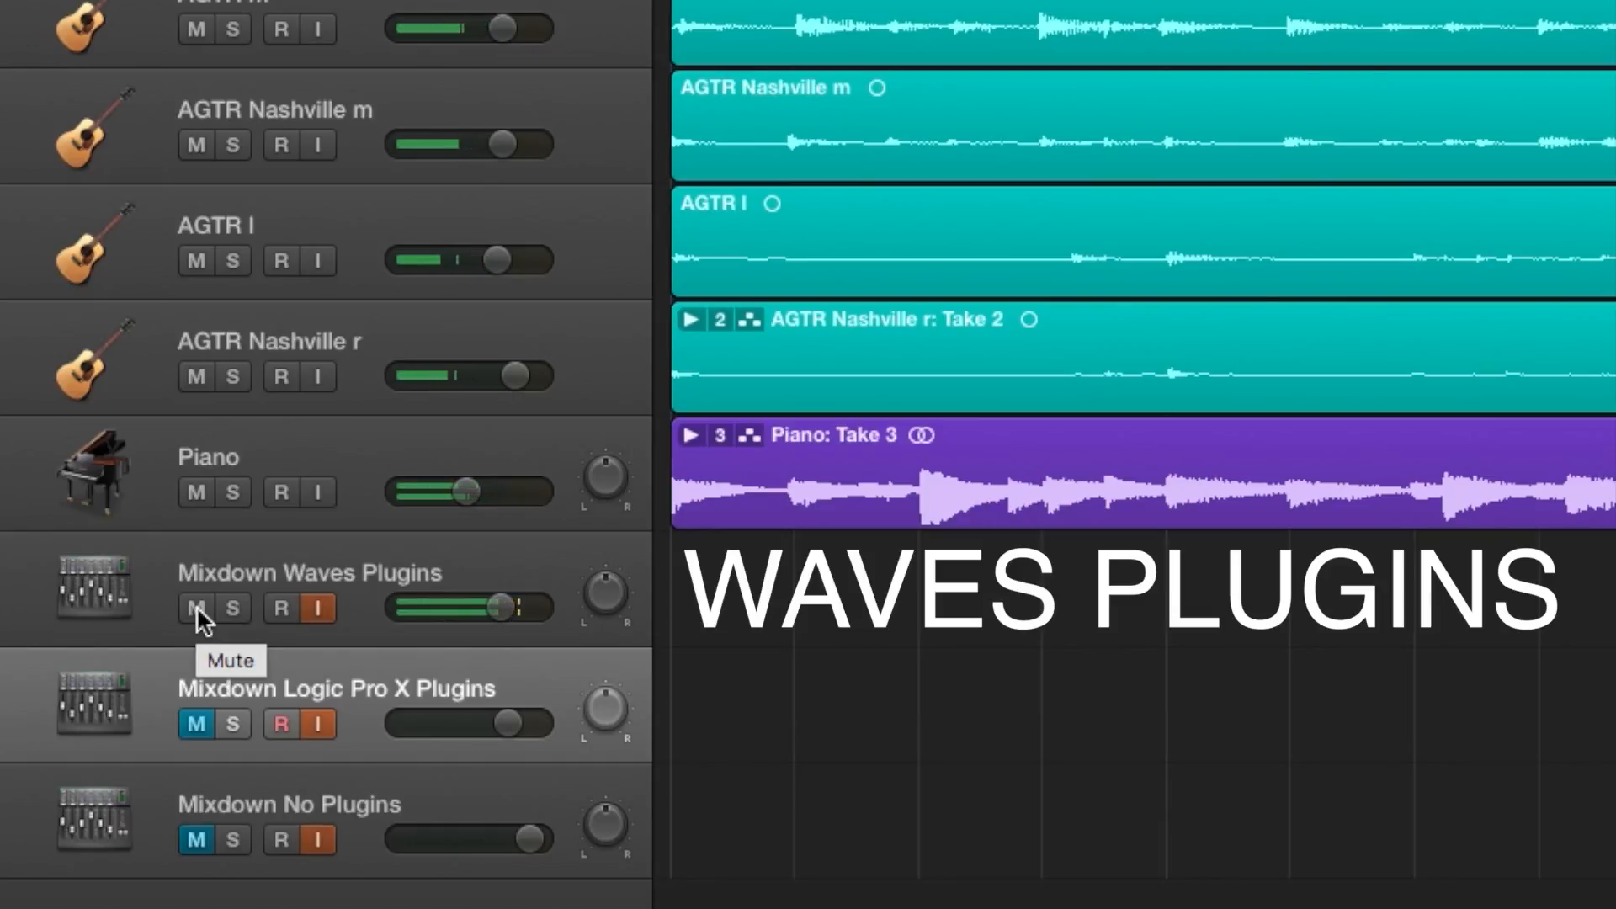
{"action": "left_click", "coordinate": [195, 604]}
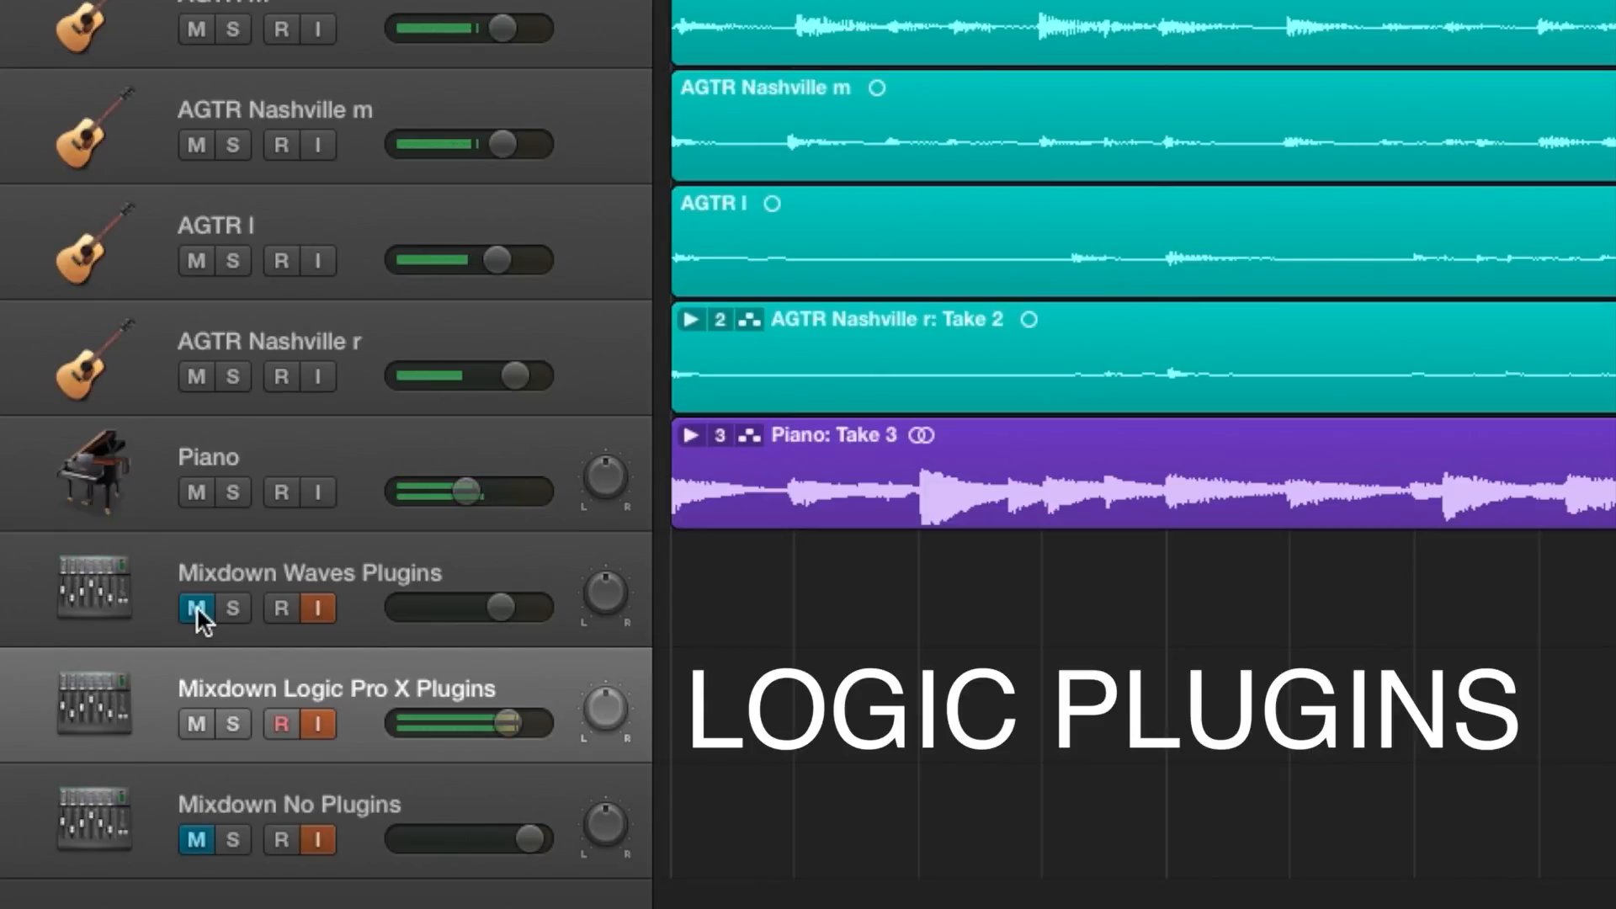
{"action": "left_click", "coordinate": [195, 604]}
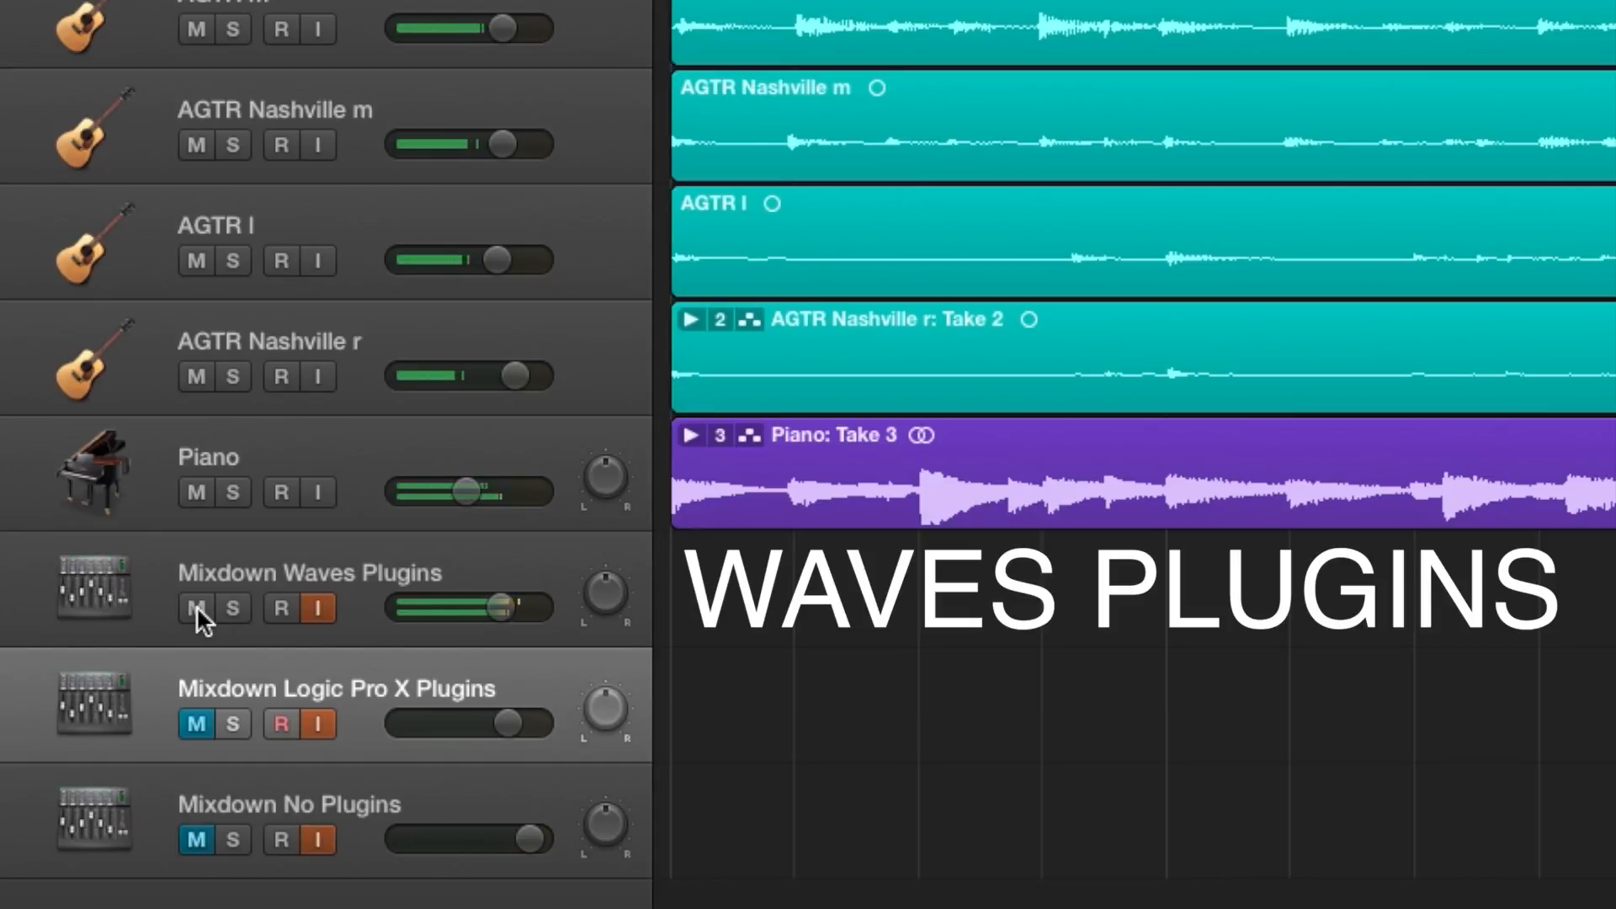
{"action": "left_click", "coordinate": [195, 605]}
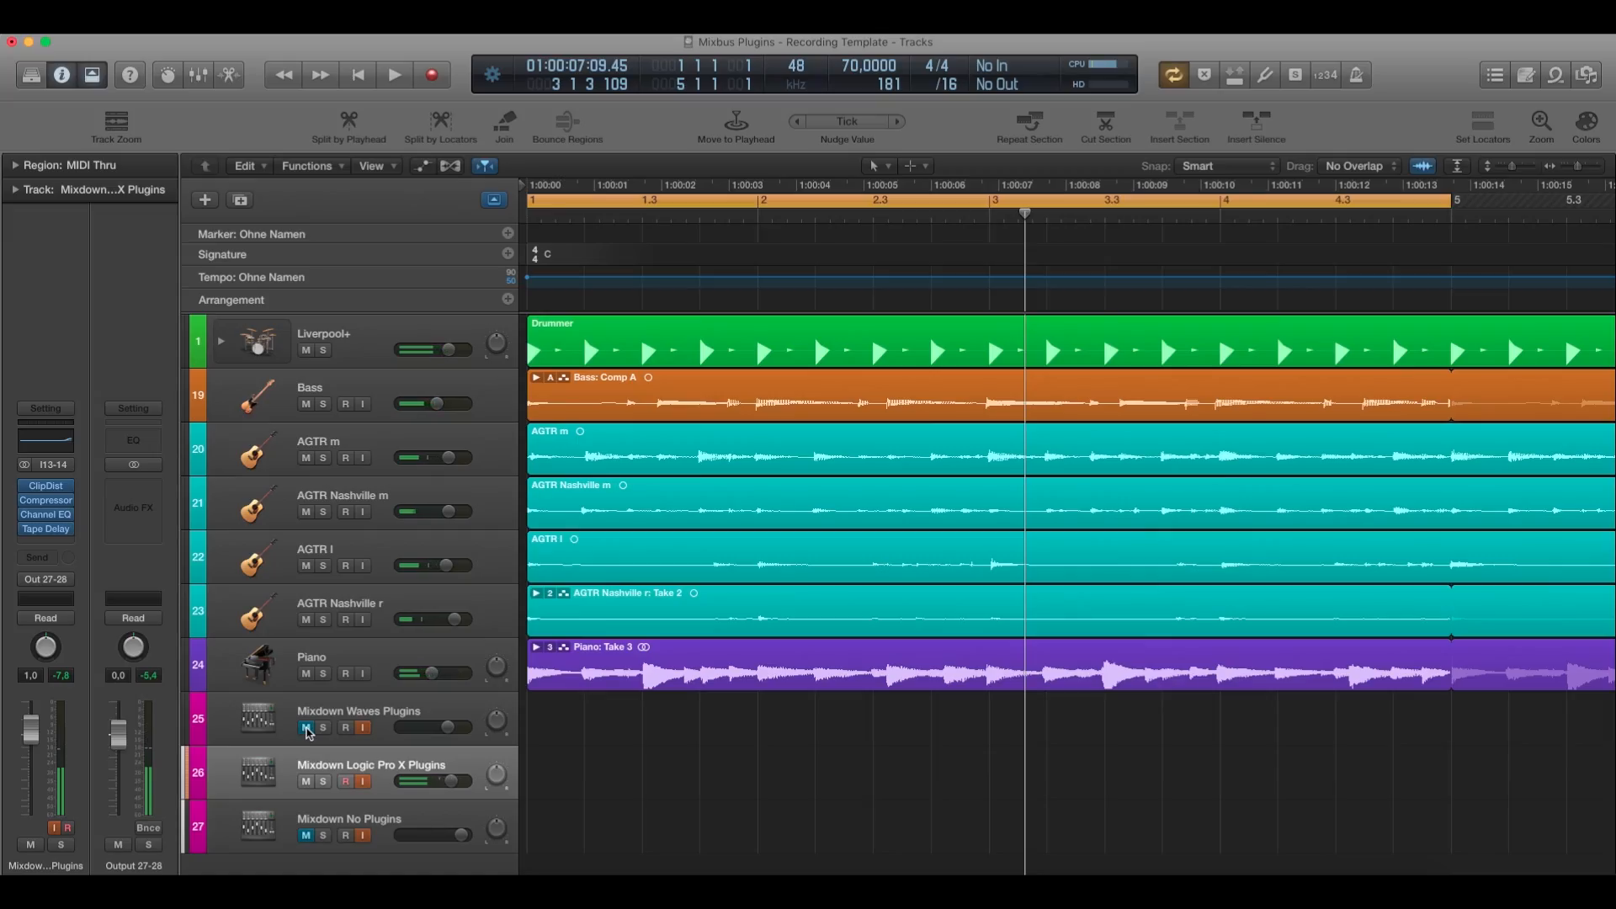
Select Mixdown No Plugins and play the song, switching the audible mix between the unprocessed track and the Logic plugin chain.
{"action": "left_click", "coordinate": [382, 820]}
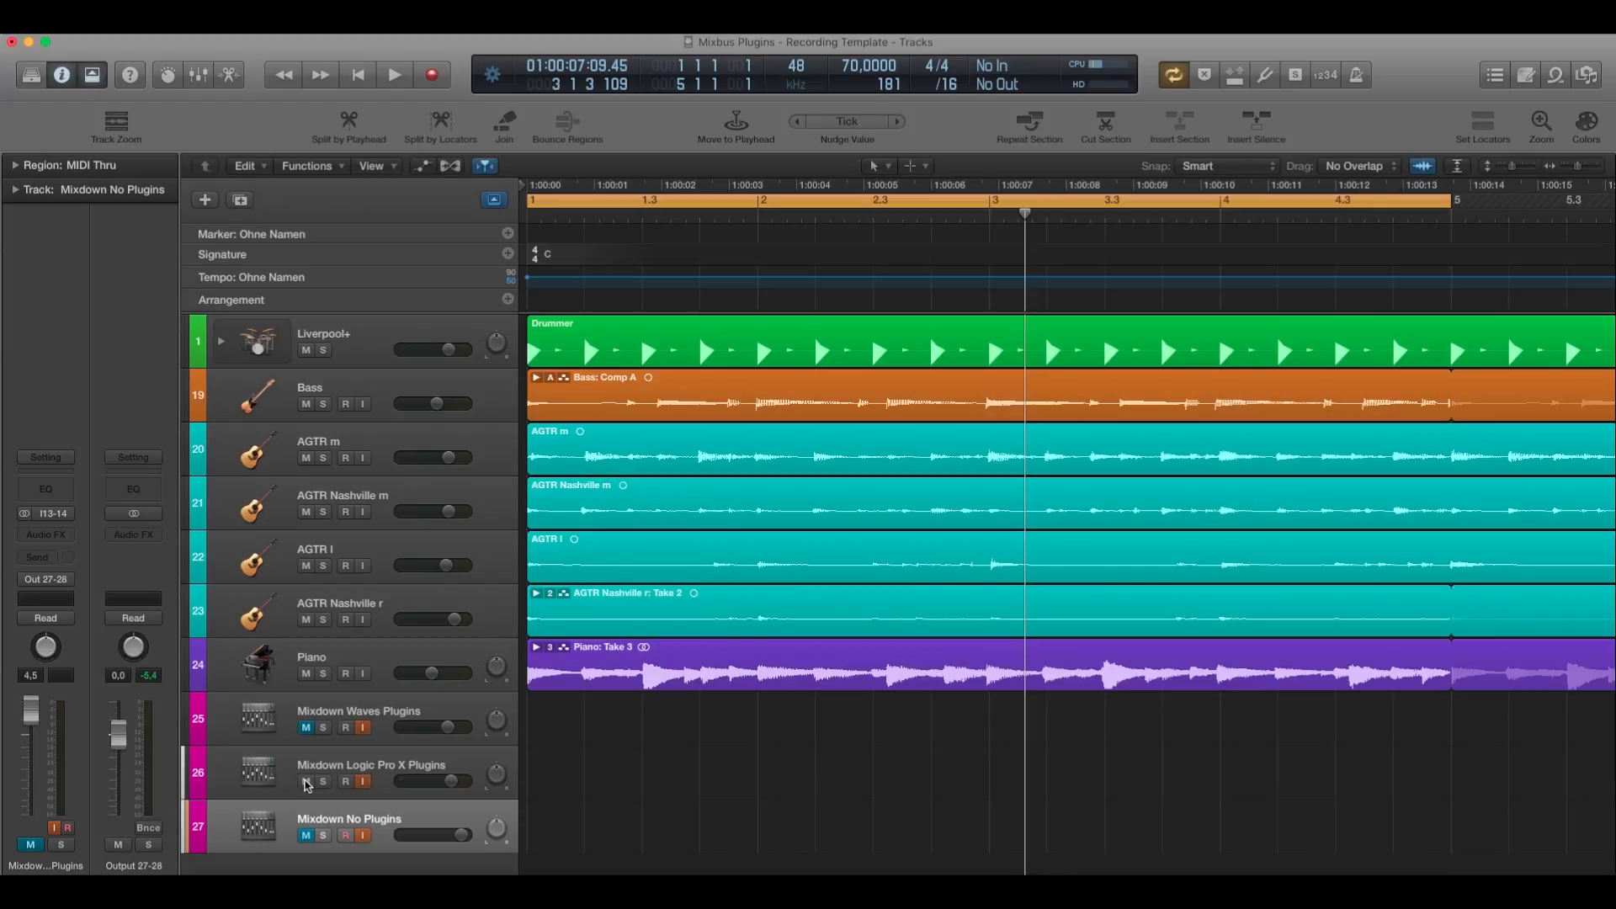
{"action": "key", "text": "space"}
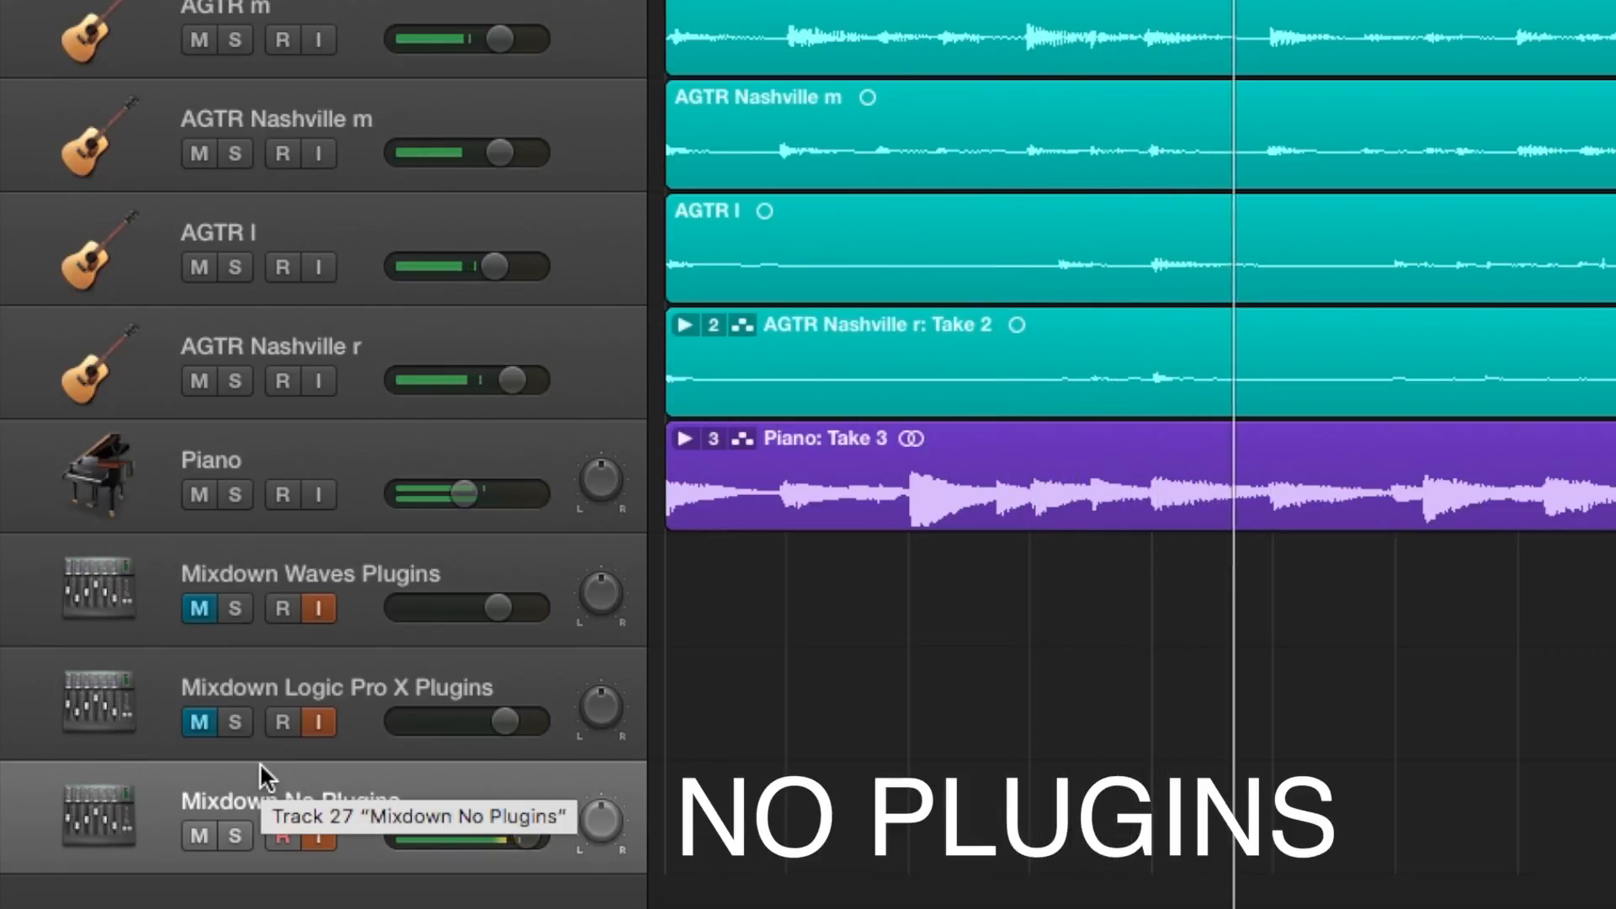
{"action": "left_click", "coordinate": [196, 721]}
{"action": "key", "text": "m"}
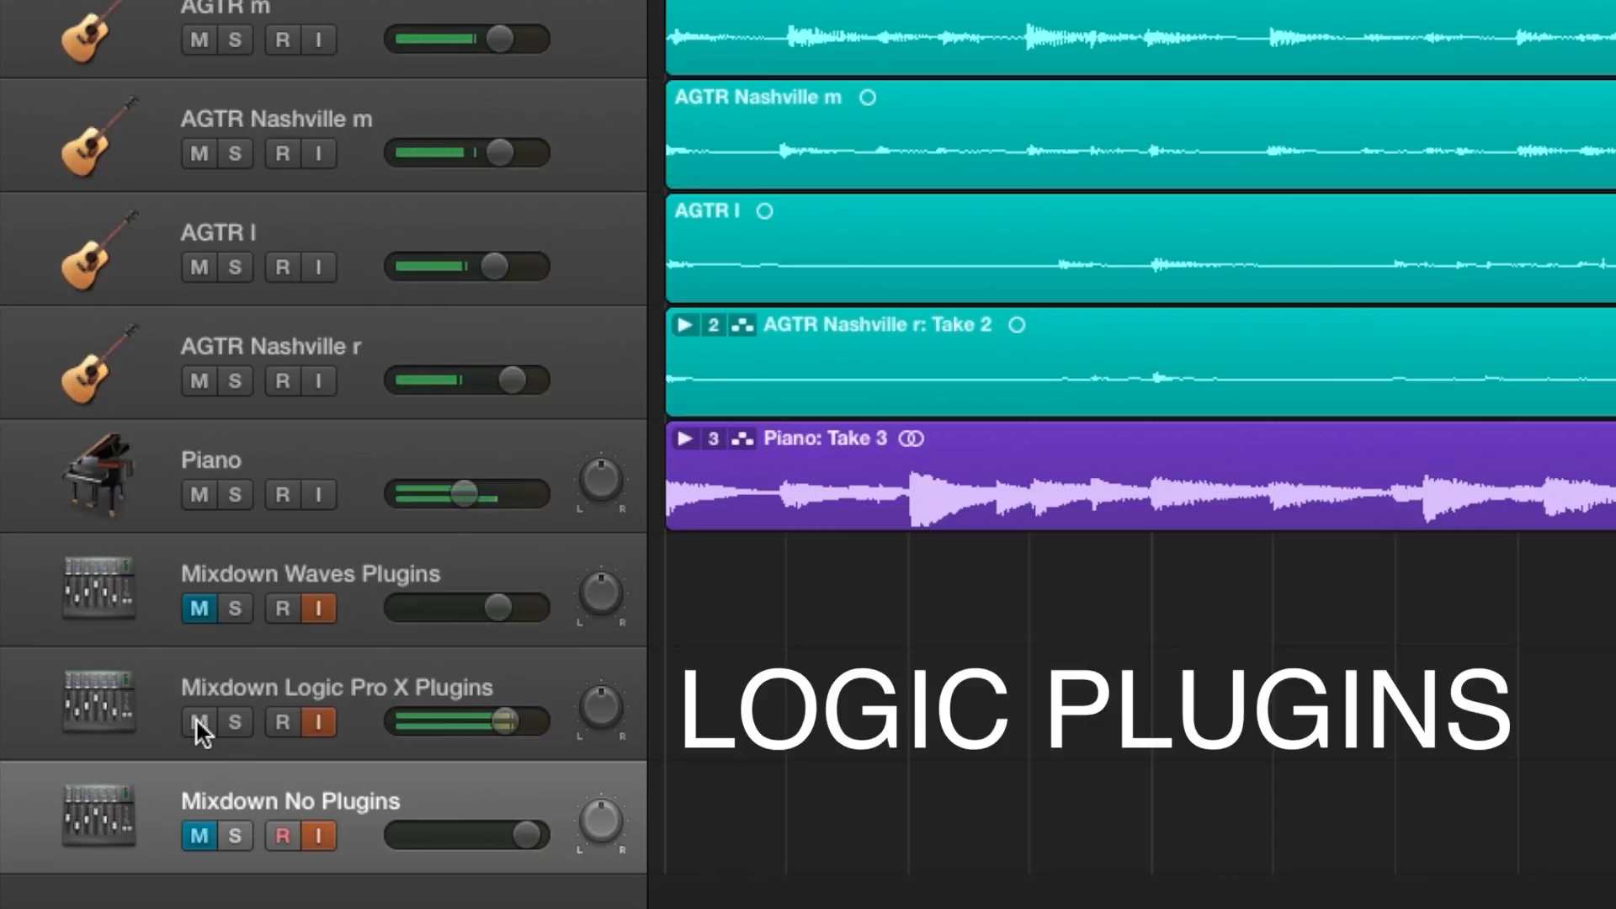
{"action": "left_click", "coordinate": [196, 717]}
{"action": "key", "text": "m"}
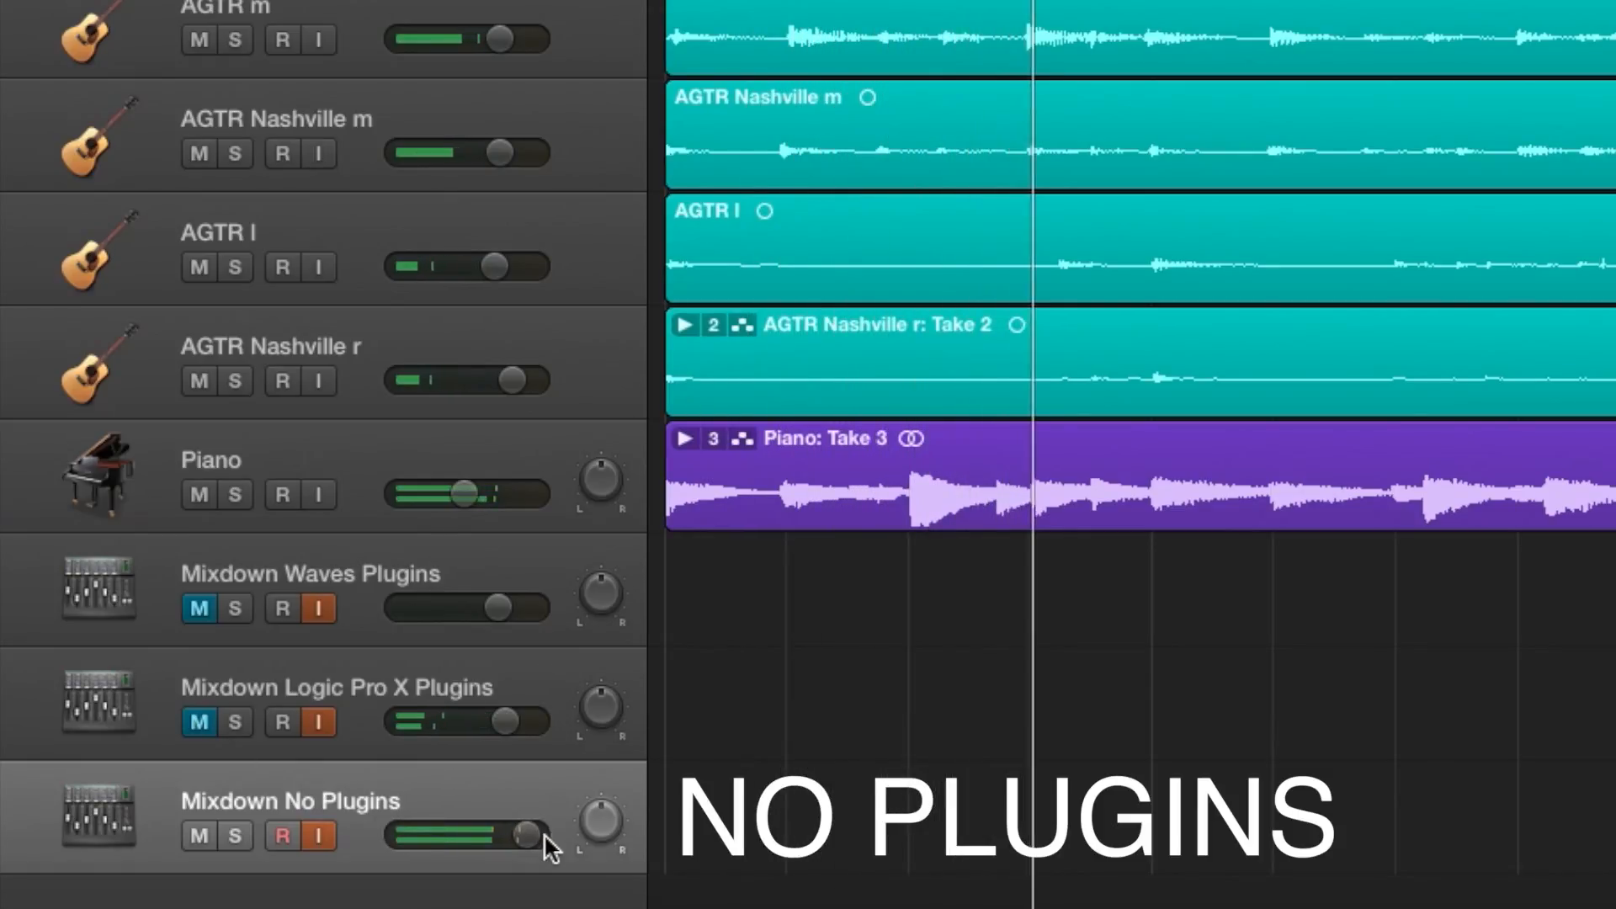
Raise the Mixdown No Plugins volume slightly, switch back to the Logic plugin mix, and select the Mixdown Logic Pro X Plugins track.
{"action": "left_click_drag", "start_coordinate": [526, 835], "coordinate": [532, 835]}
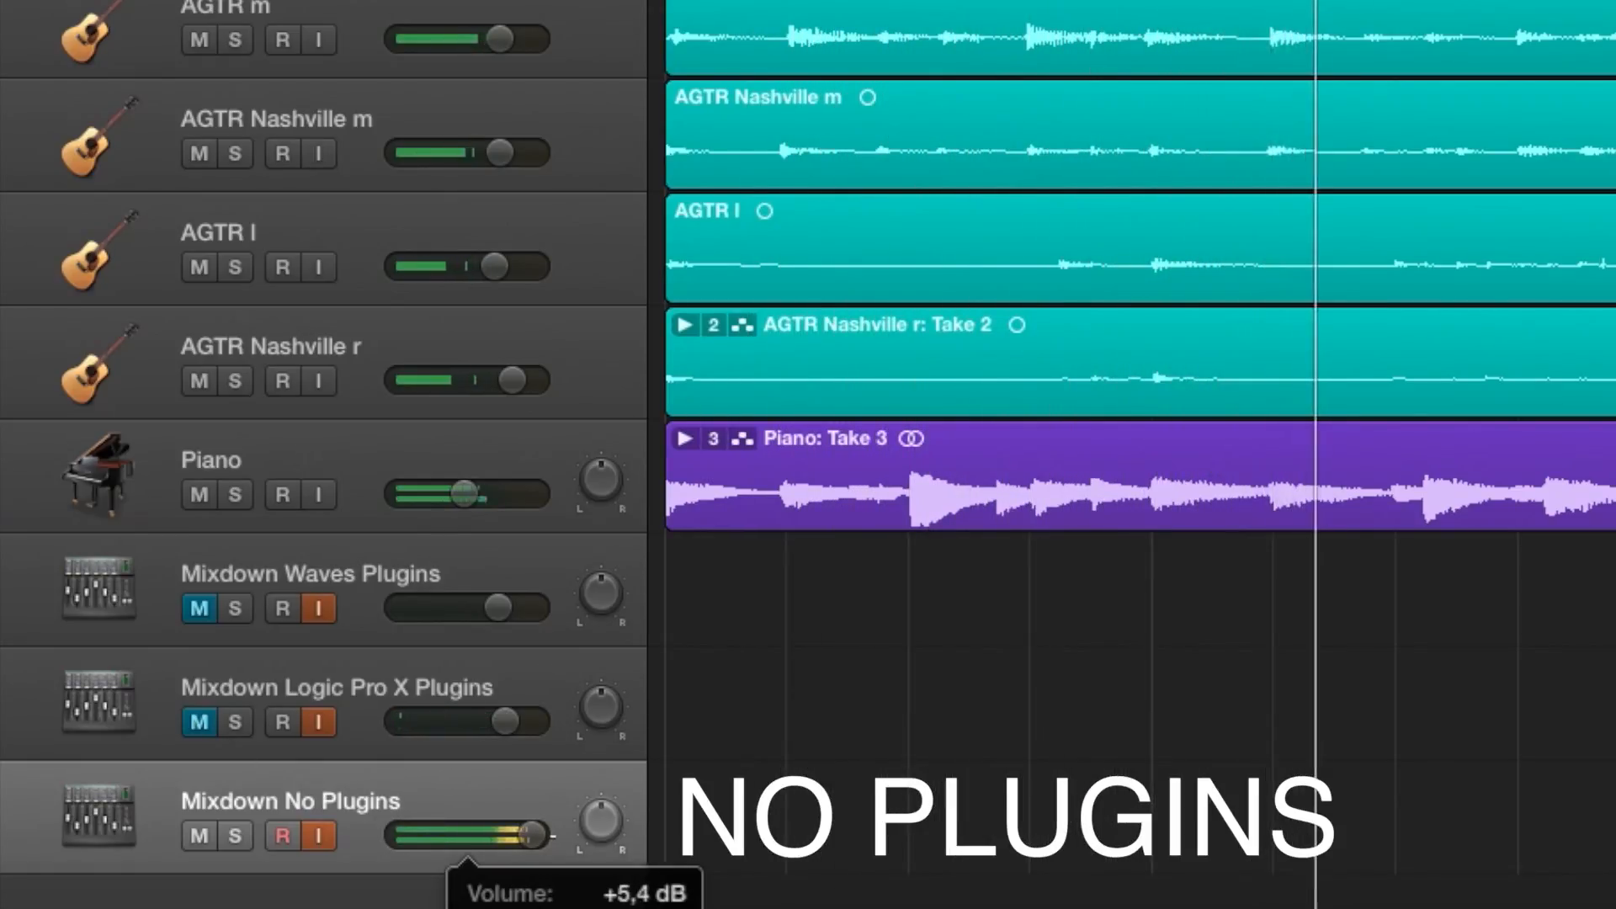
{"action": "left_click", "coordinate": [197, 721]}
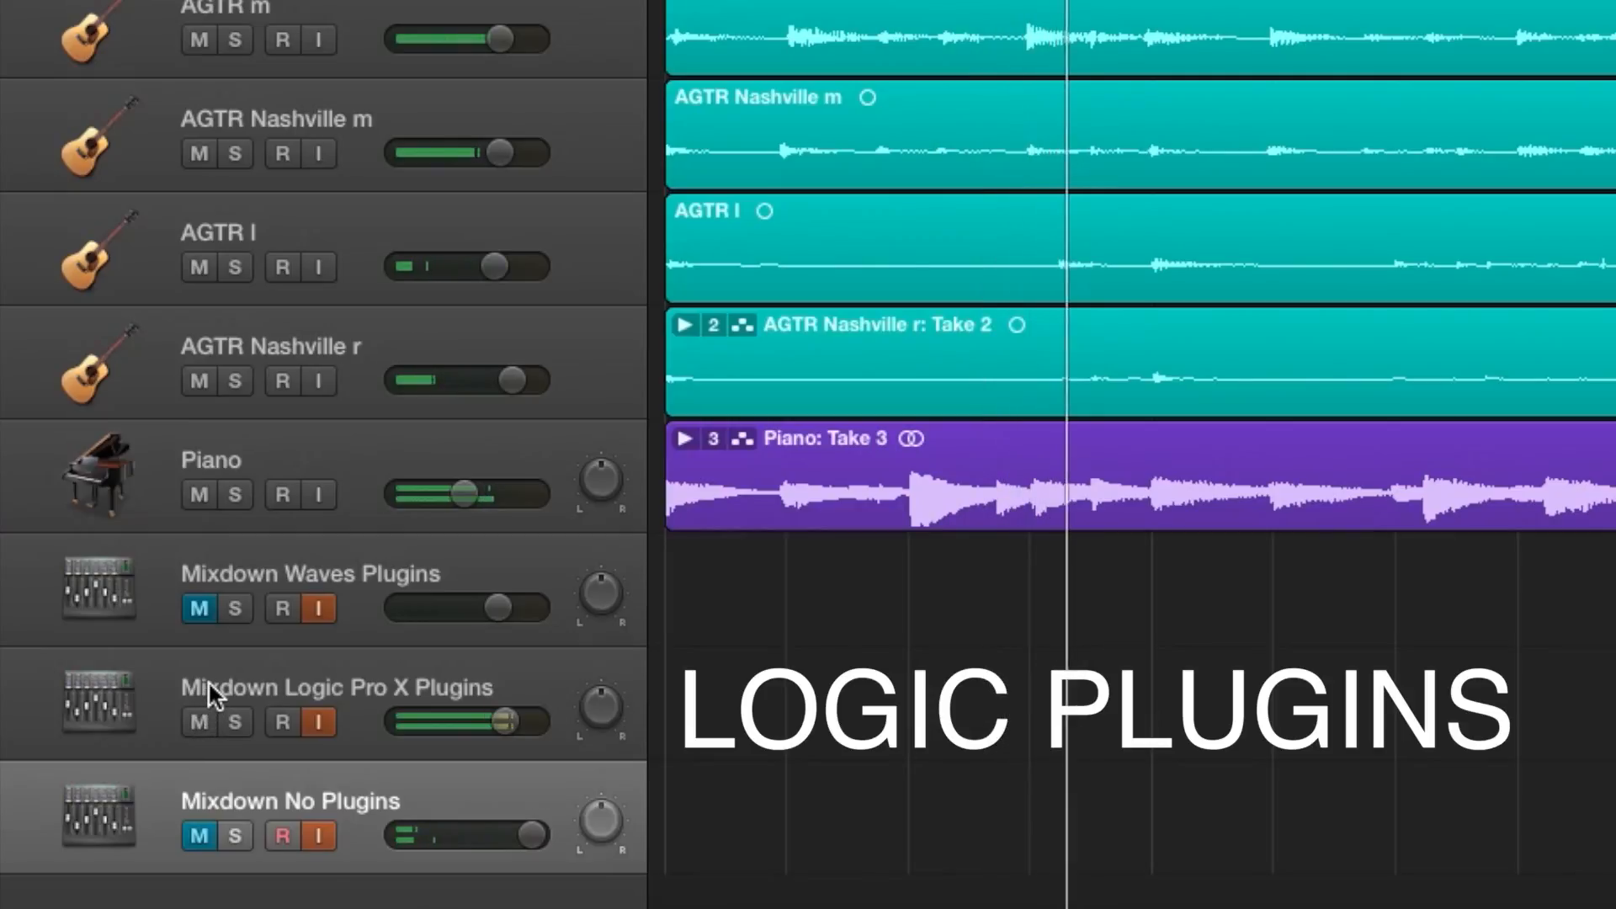
{"action": "left_click", "coordinate": [209, 678]}
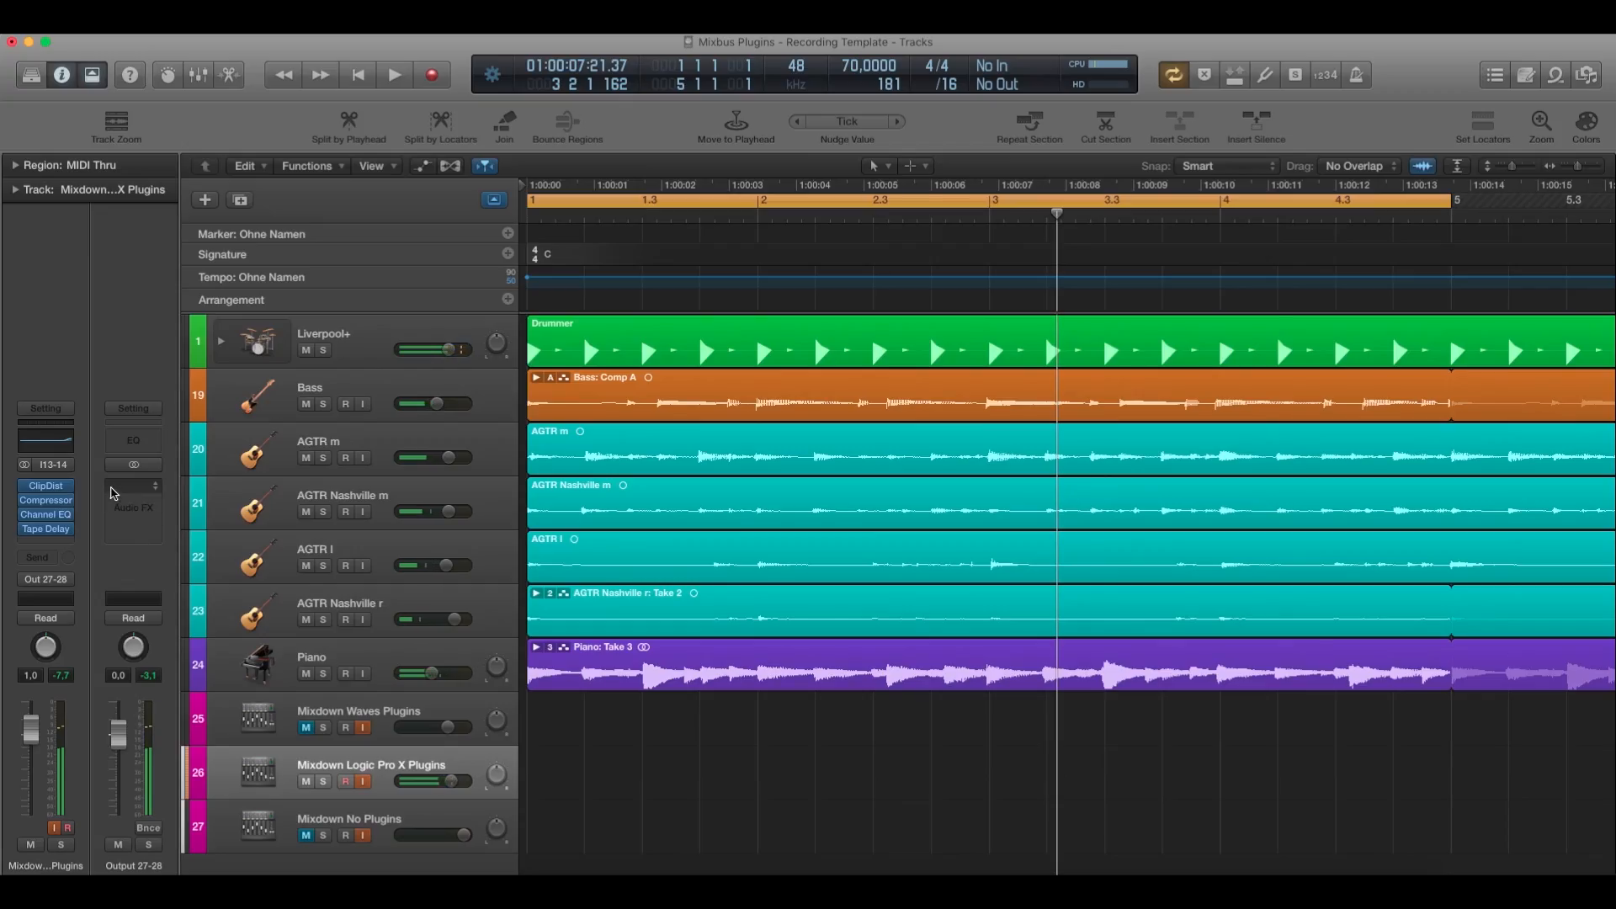
Open the track's Clip Distortion and Compressor plugins and place their windows side by side without overlap.
{"action": "left_click", "coordinate": [48, 486]}
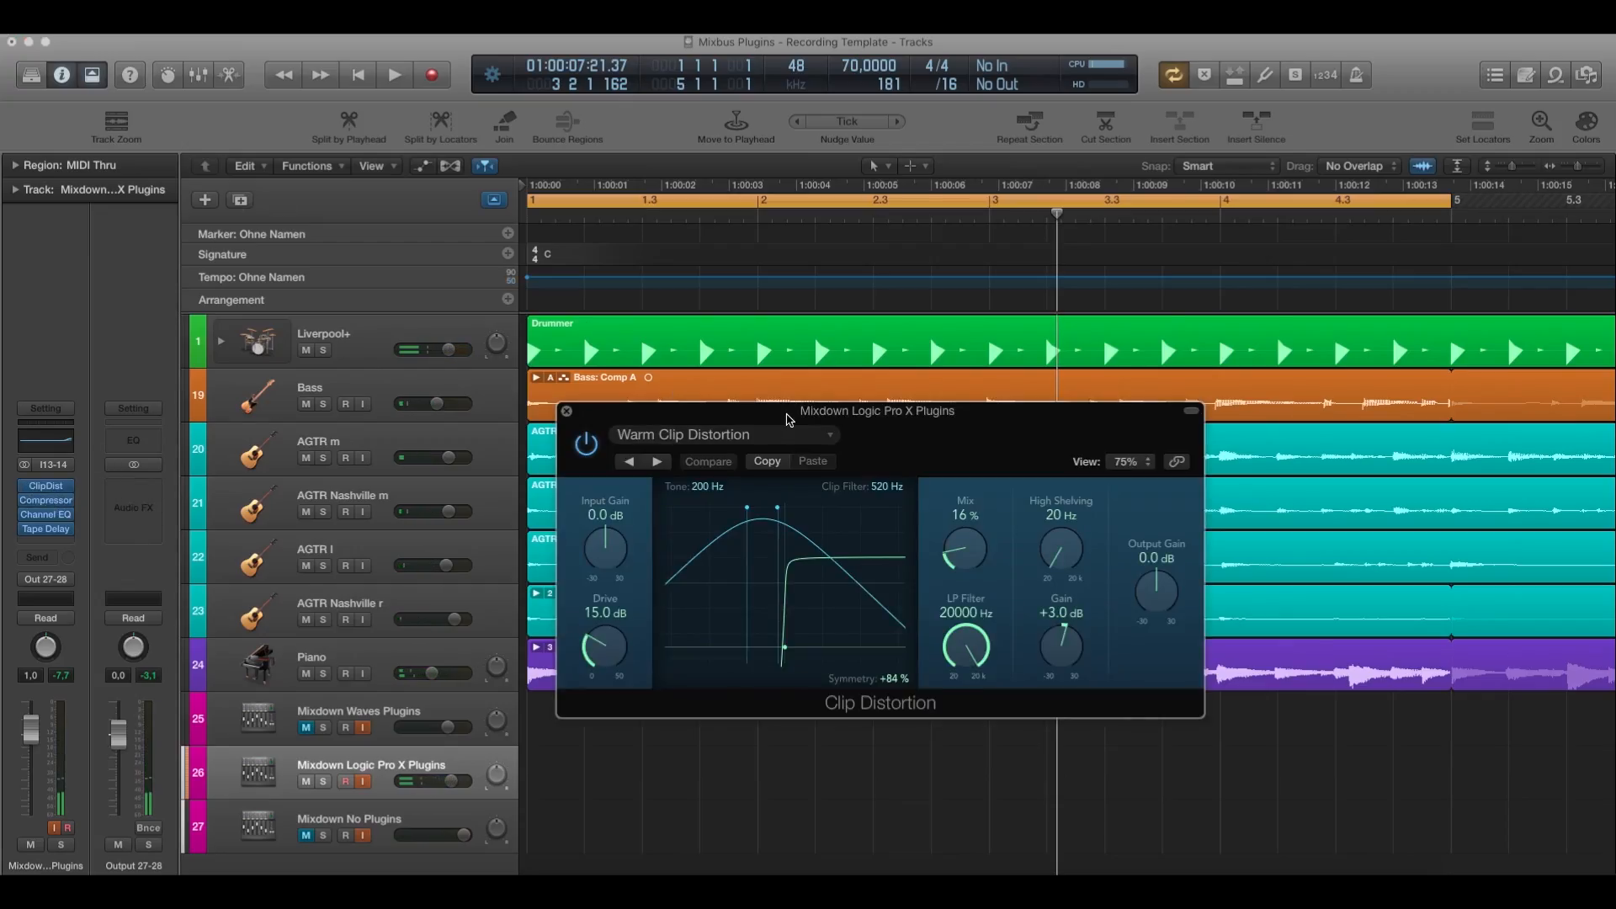
{"action": "left_click_drag", "start_coordinate": [789, 420], "coordinate": [370, 116]}
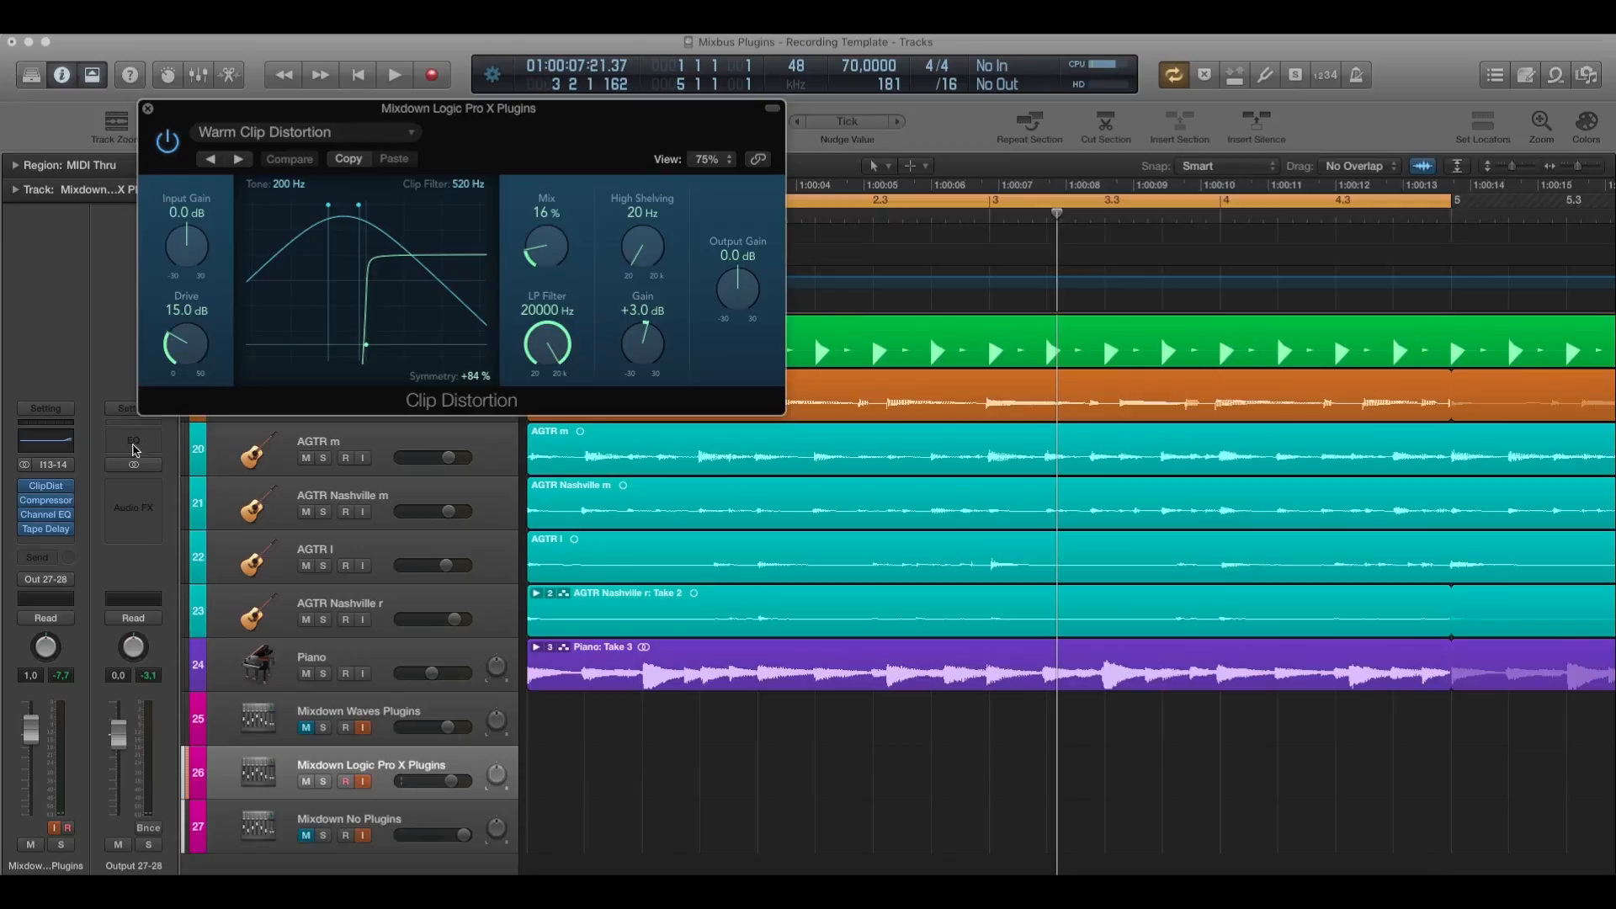
{"action": "left_click", "coordinate": [45, 500]}
{"action": "left_click_drag", "start_coordinate": [822, 320], "coordinate": [1262, 79]}
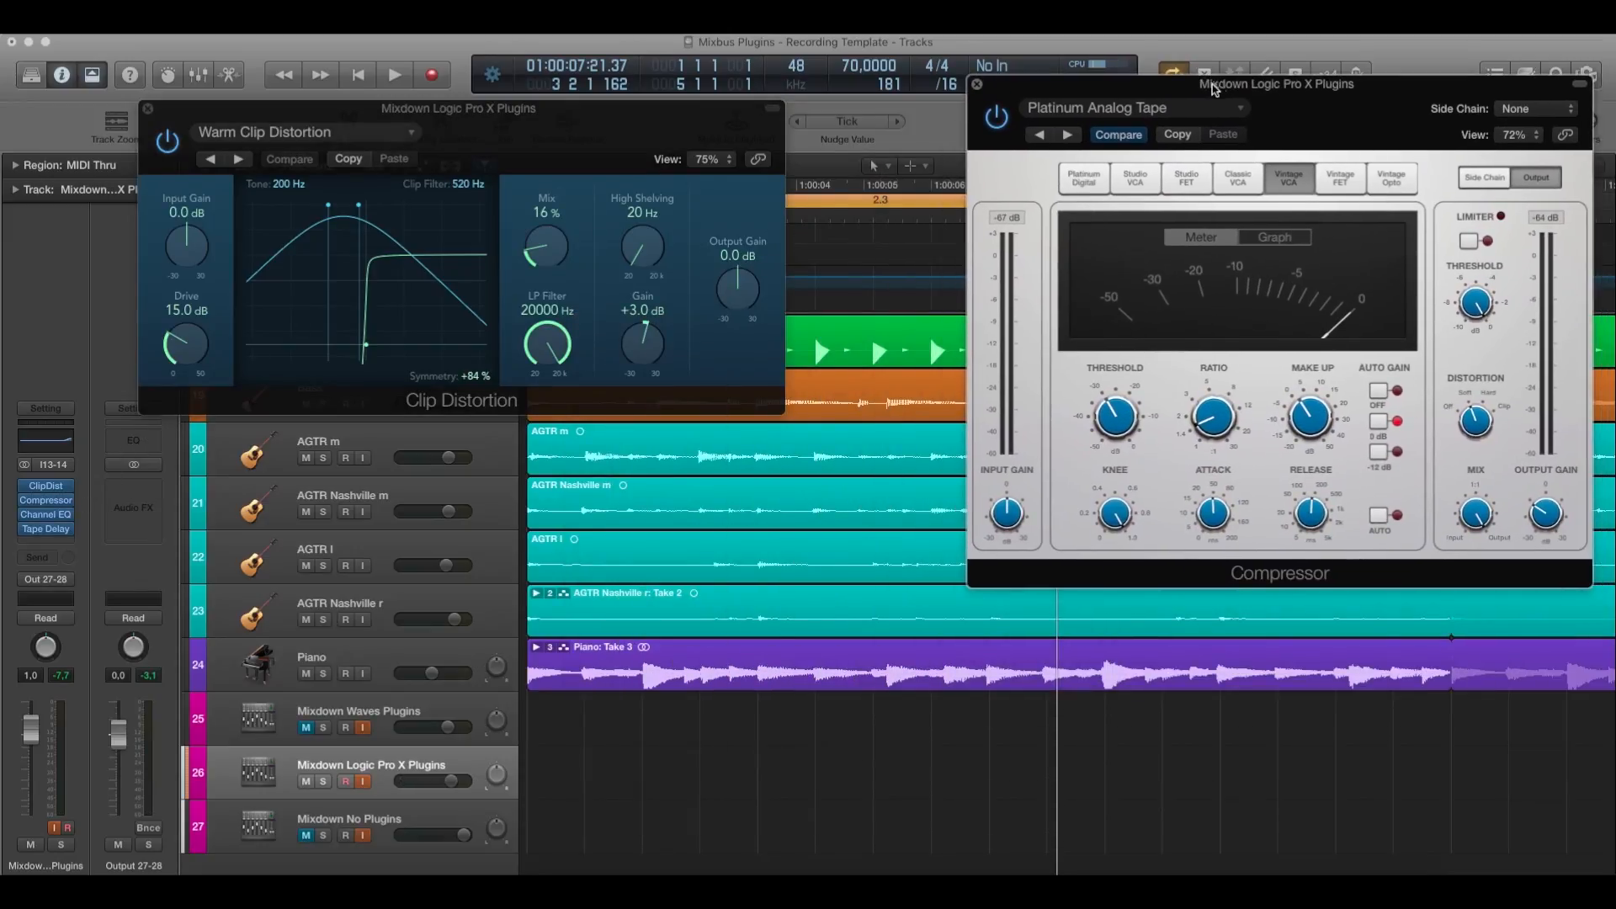
Open Channel EQ and Tape Delay, placing Channel EQ below Clip Distortion and Tape Delay over the lower part of a slightly raised Compressor.
{"action": "left_click", "coordinate": [46, 517]}
{"action": "left_click_drag", "start_coordinate": [840, 385], "coordinate": [418, 487]}
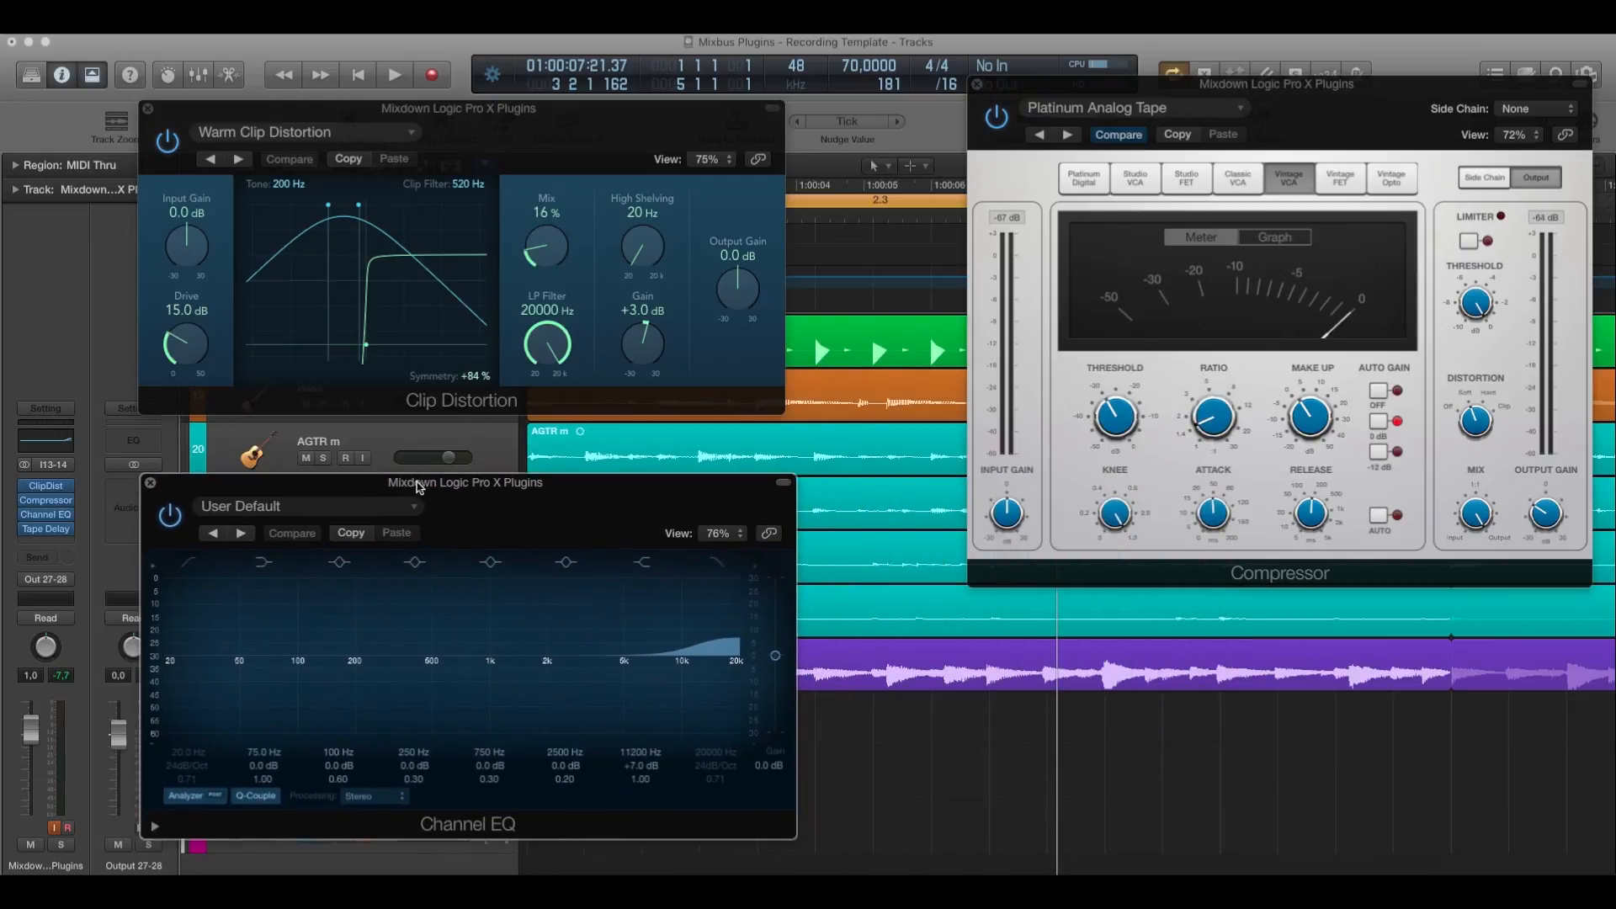
{"action": "left_click", "coordinate": [46, 529]}
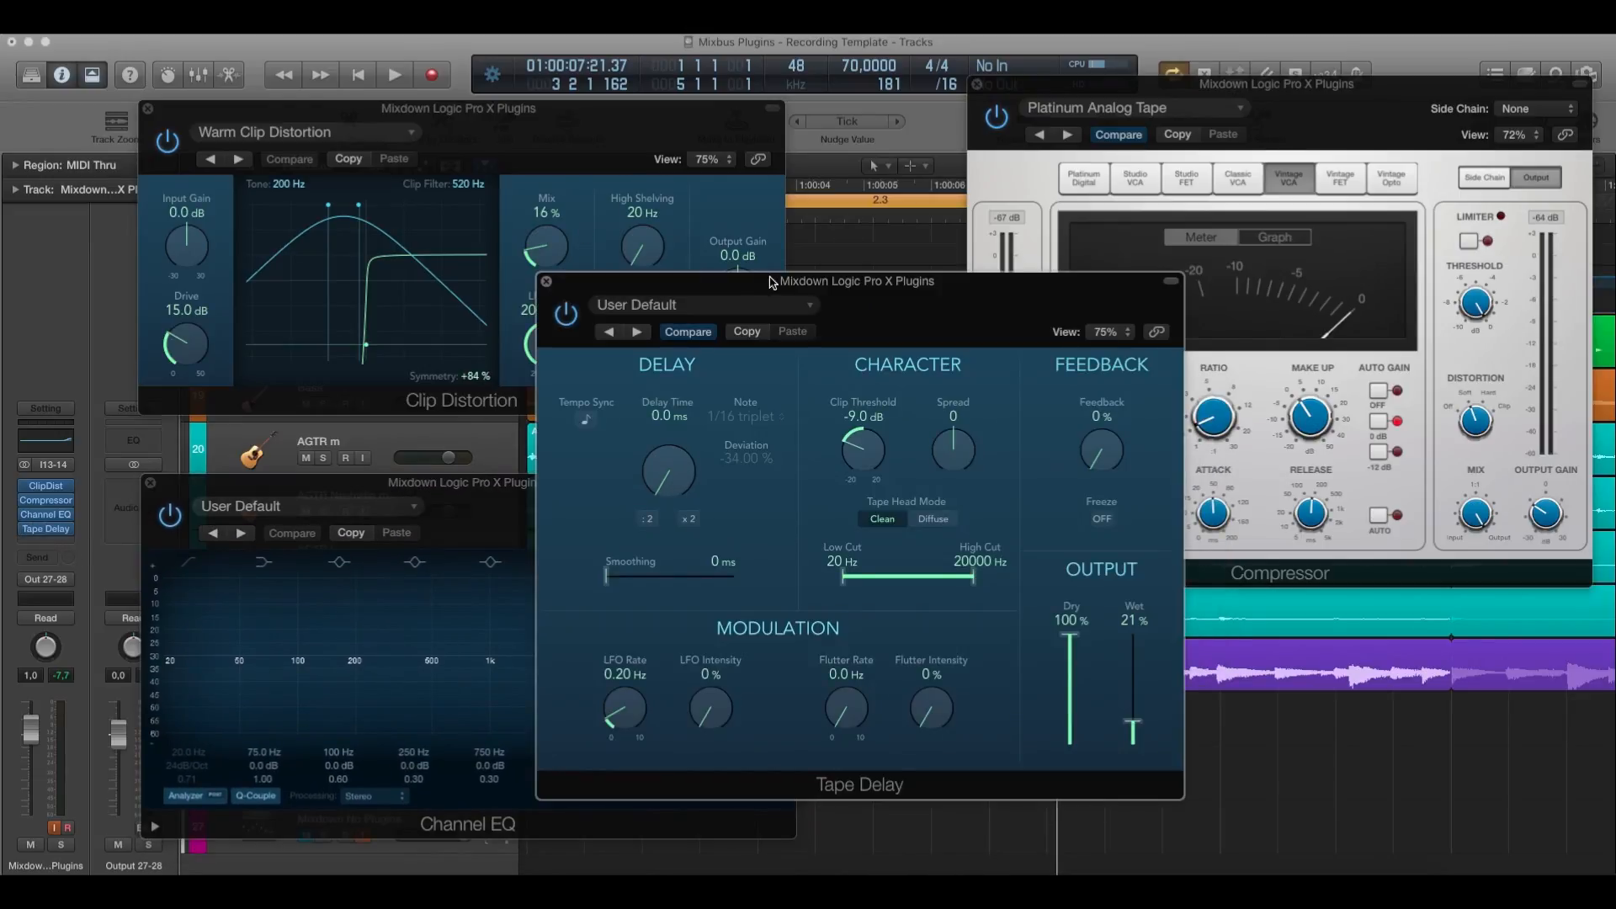
{"action": "left_click_drag", "start_coordinate": [773, 282], "coordinate": [1111, 344]}
{"action": "left_click_drag", "start_coordinate": [1154, 115], "coordinate": [1100, 74]}
{"action": "left_click", "coordinate": [886, 565]}
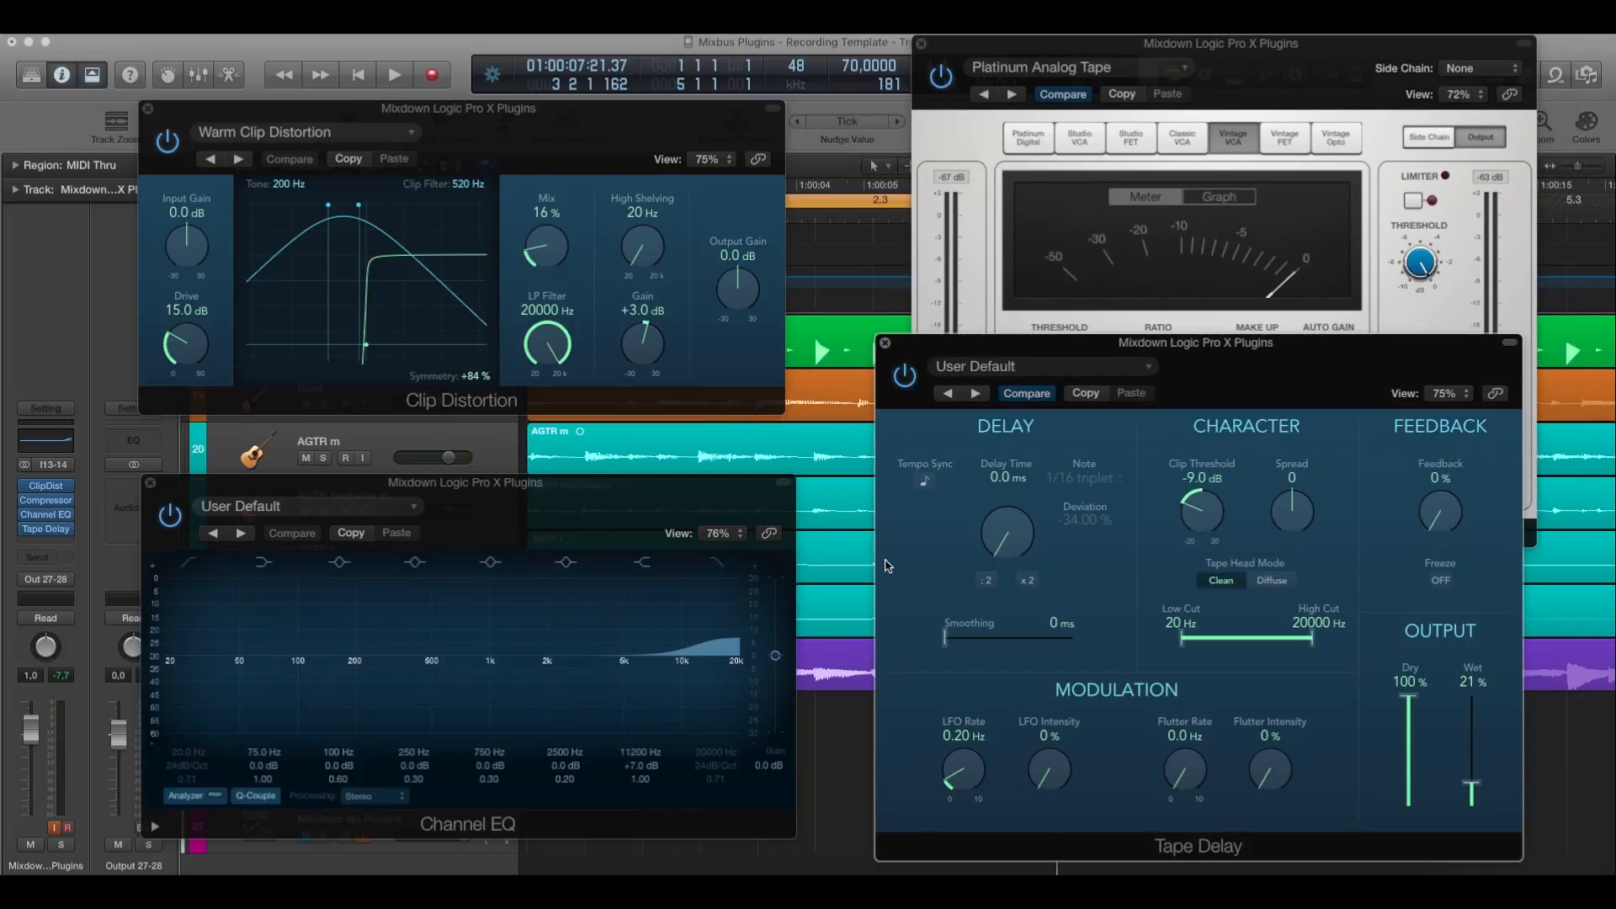